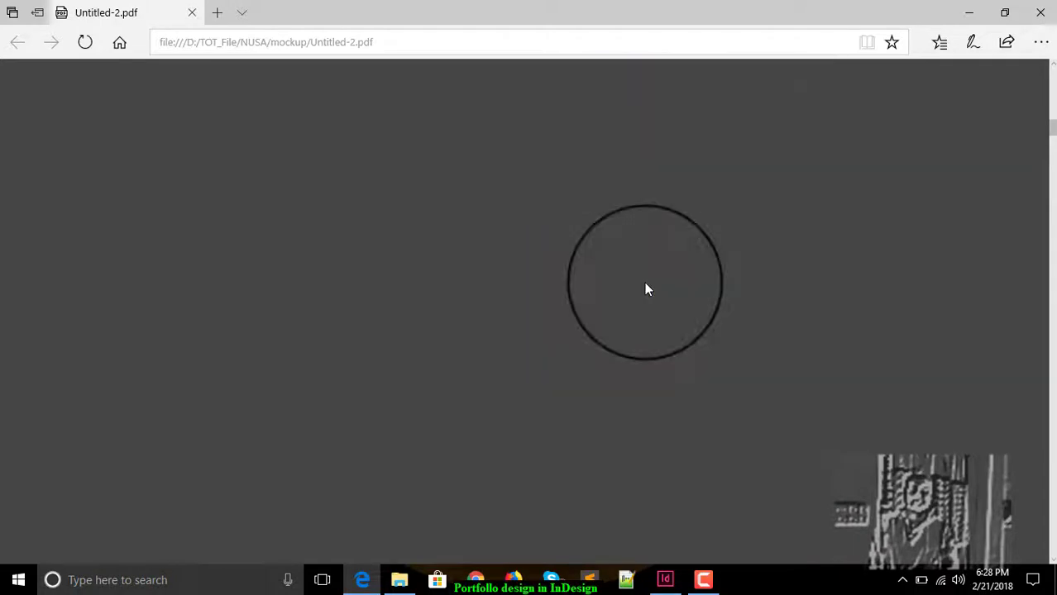
# Step: Look through the resume and ID card pages of the sample portfolio Untitled-2.pdf and close it
pyautogui.scroll(-10, 647, 288)
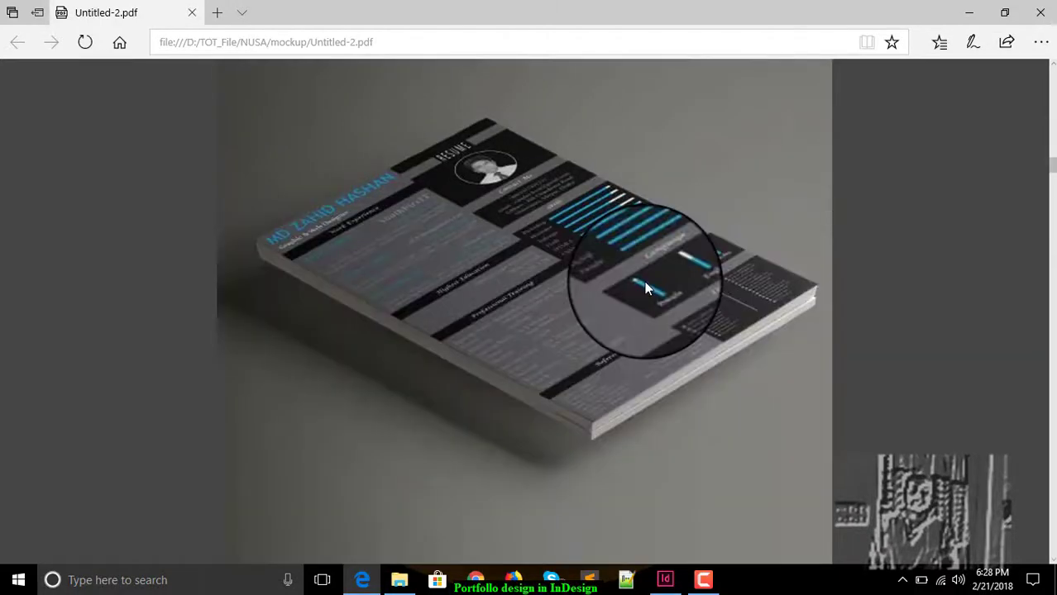
pyautogui.scroll(-10, 647, 288)
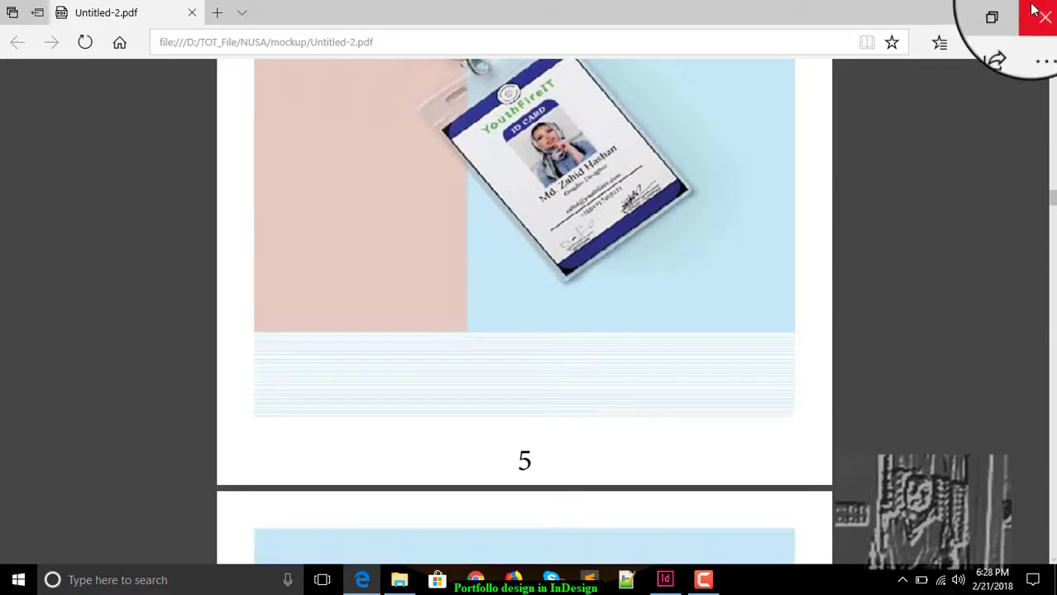
pyautogui.click(1032, 9)
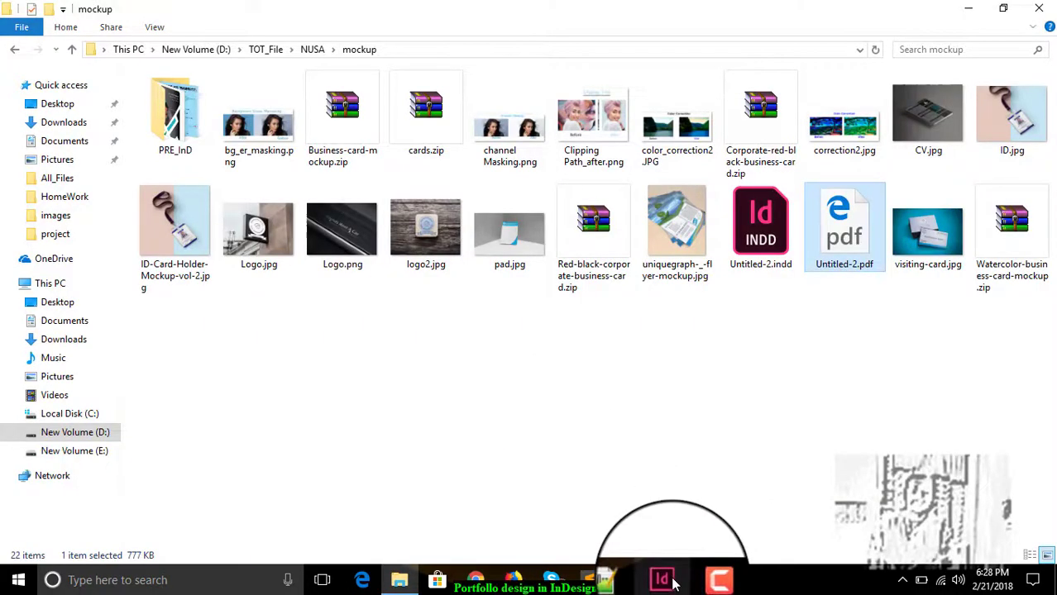
# Step: Switch to InDesign and close the Untitled-2.indd document without saving its changes
pyautogui.click(673, 583)
pyautogui.scroll(10, 417, 281)
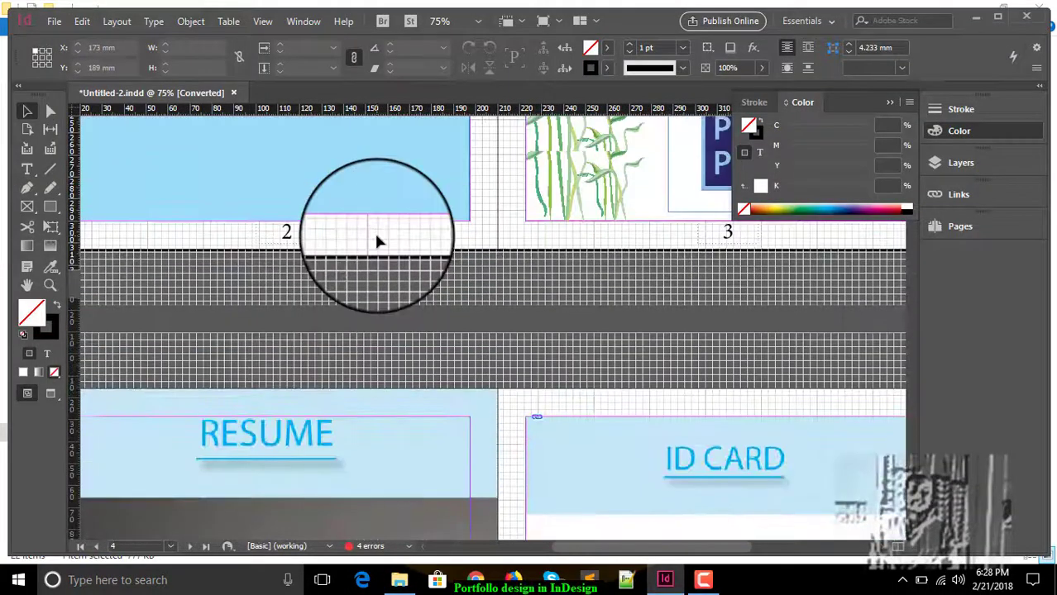
pyautogui.scroll(6, 376, 241)
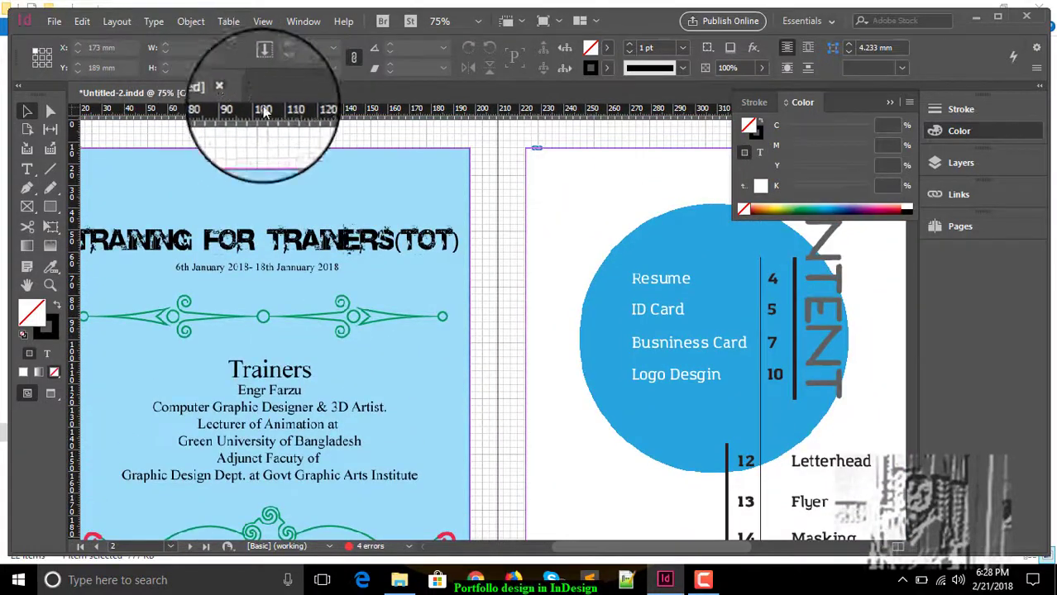
pyautogui.click(233, 92)
pyautogui.click(680, 309)
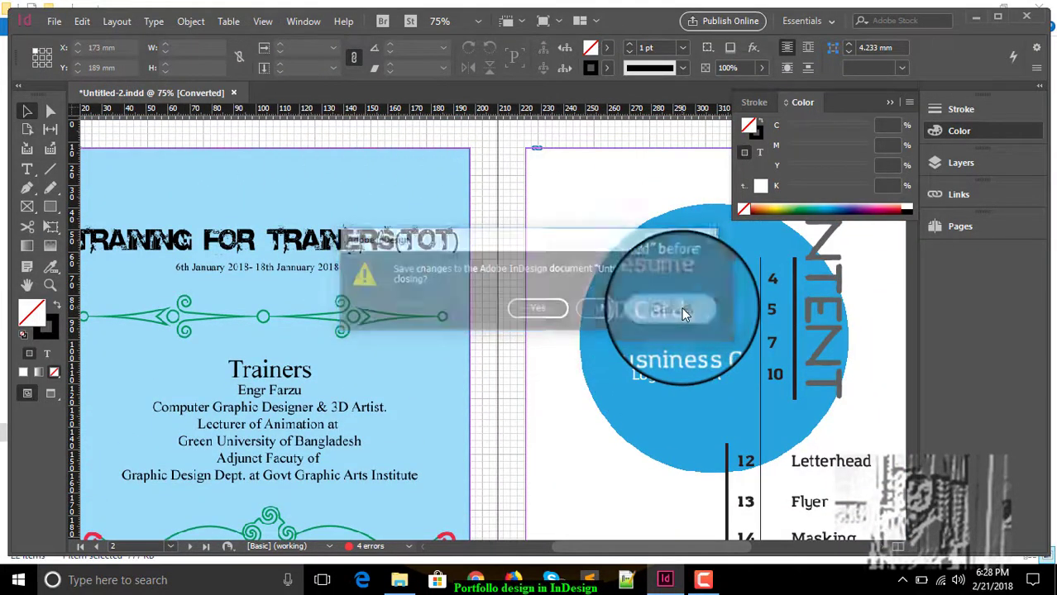
pyautogui.click(235, 92)
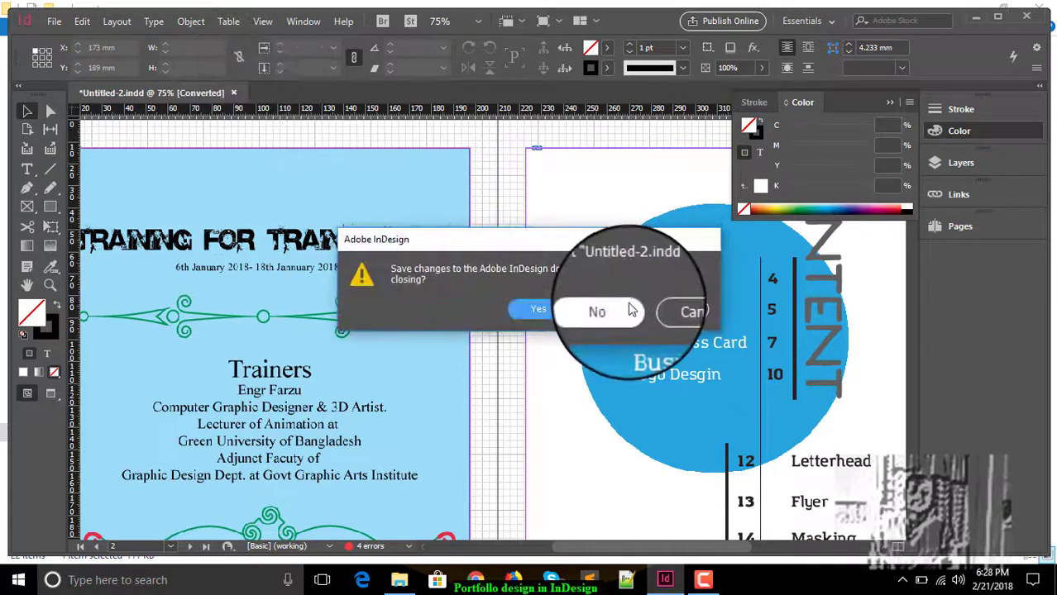
pyautogui.click(629, 311)
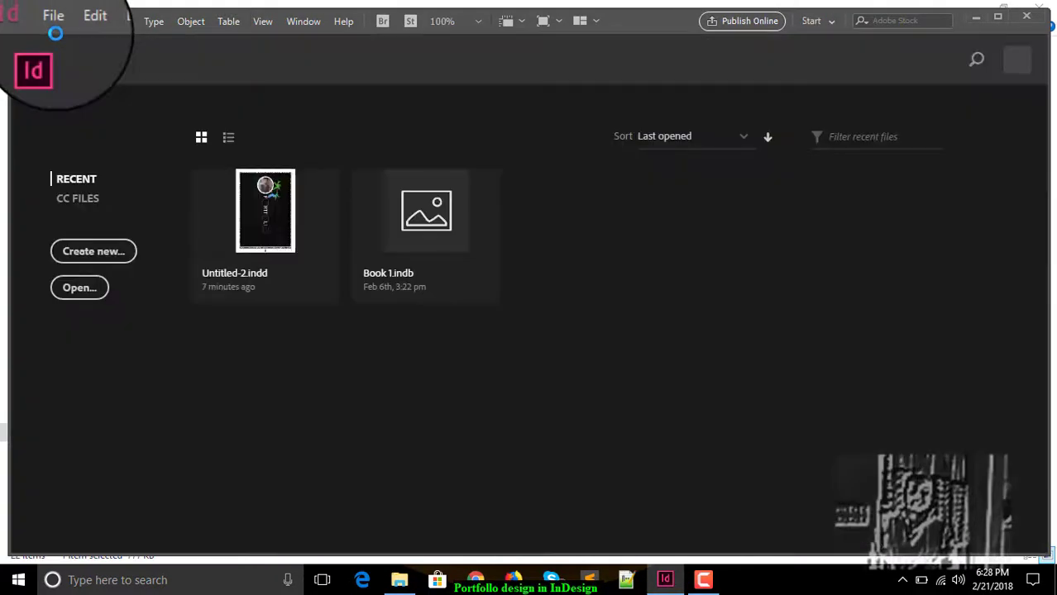
# Step: Start a new document based on the Letter print preset and set its units to inches
pyautogui.click(87, 251)
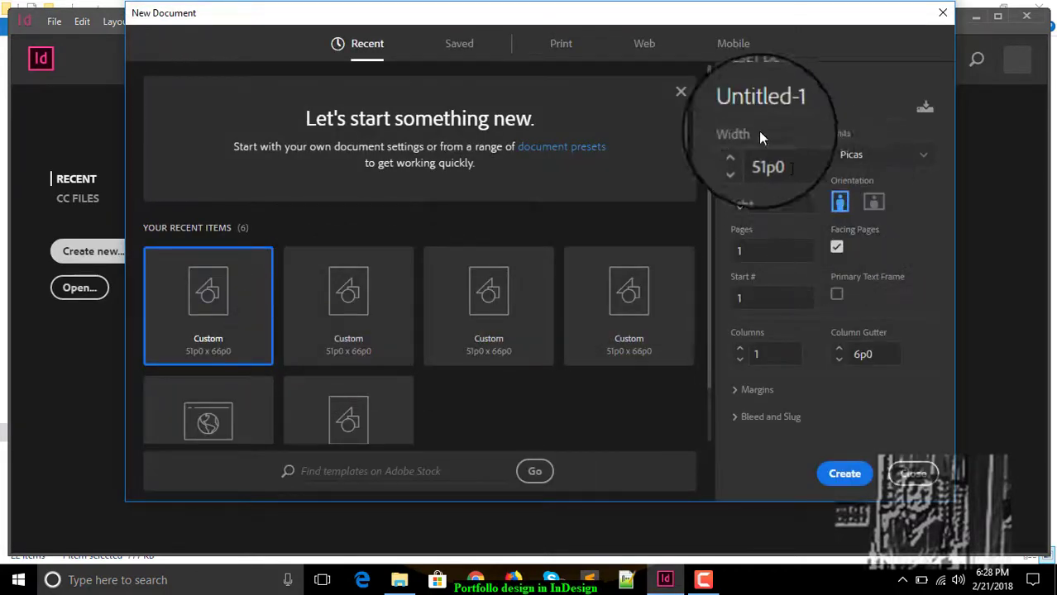
pyautogui.click(877, 157)
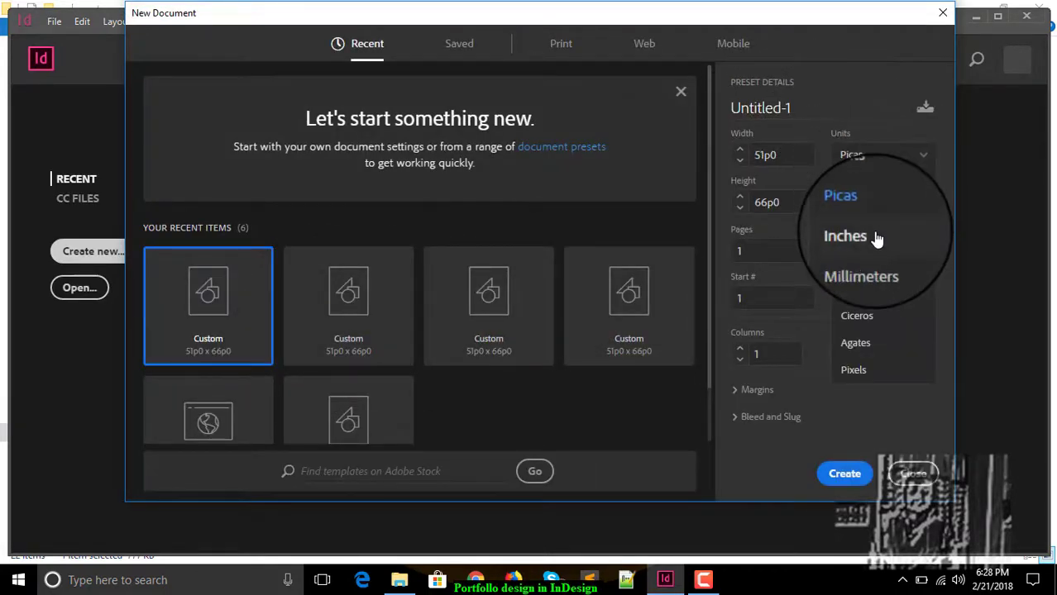
pyautogui.click(844, 248)
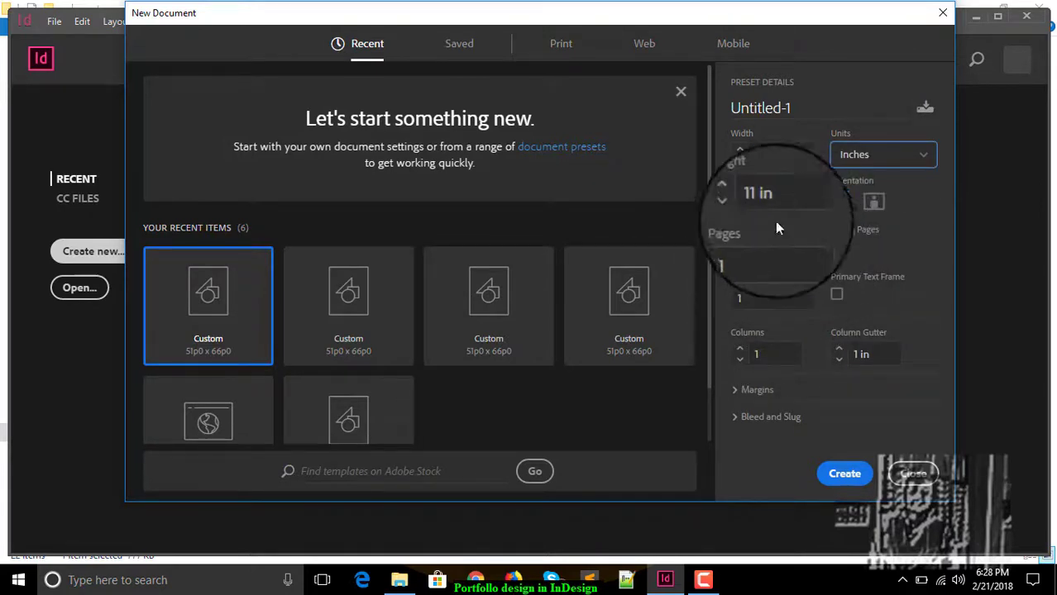
pyautogui.click(767, 155)
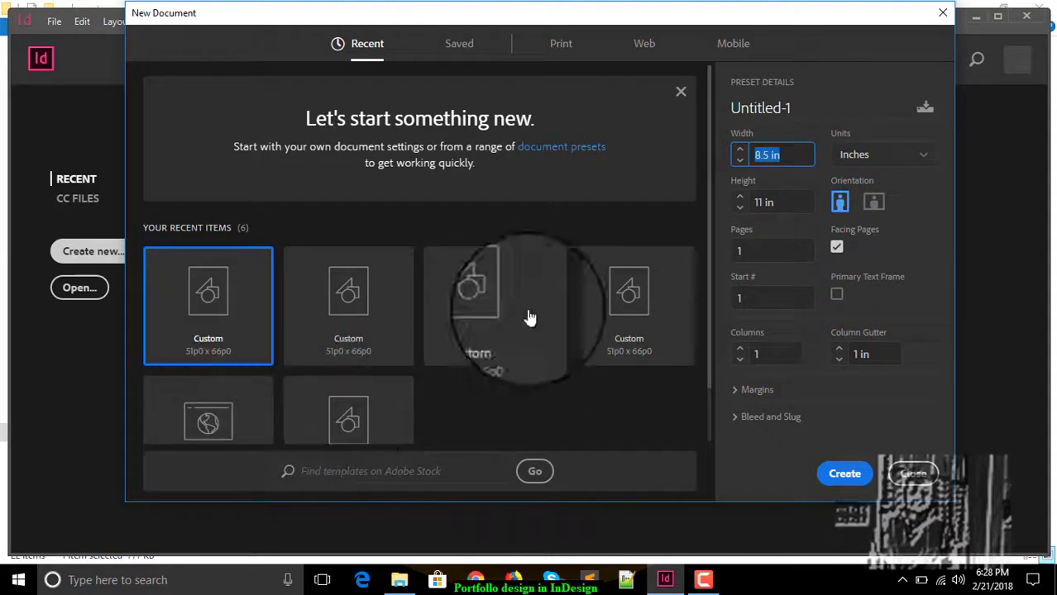
pyautogui.click(569, 51)
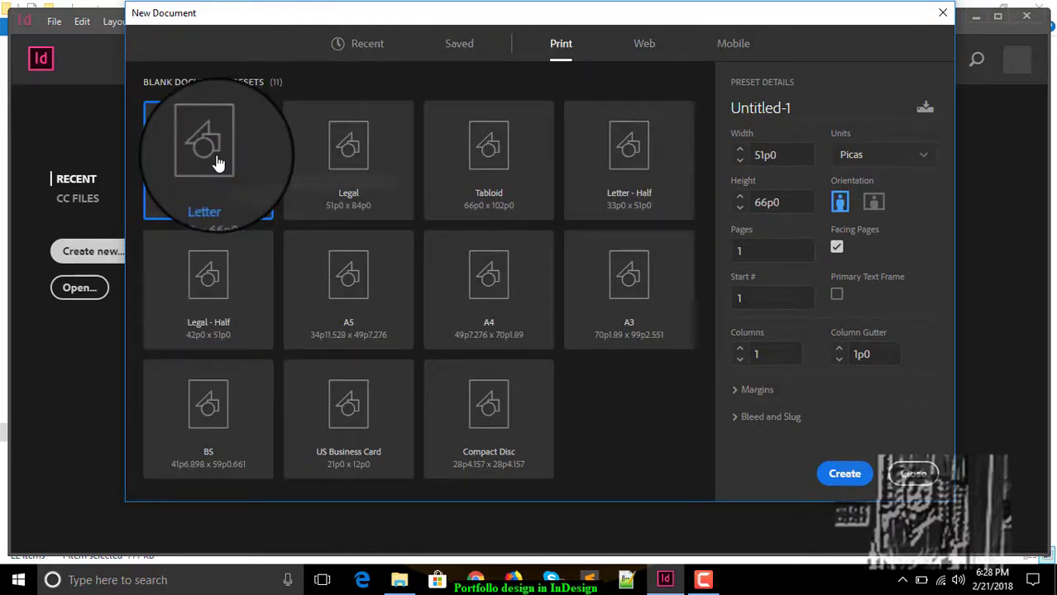
pyautogui.click(307, 153)
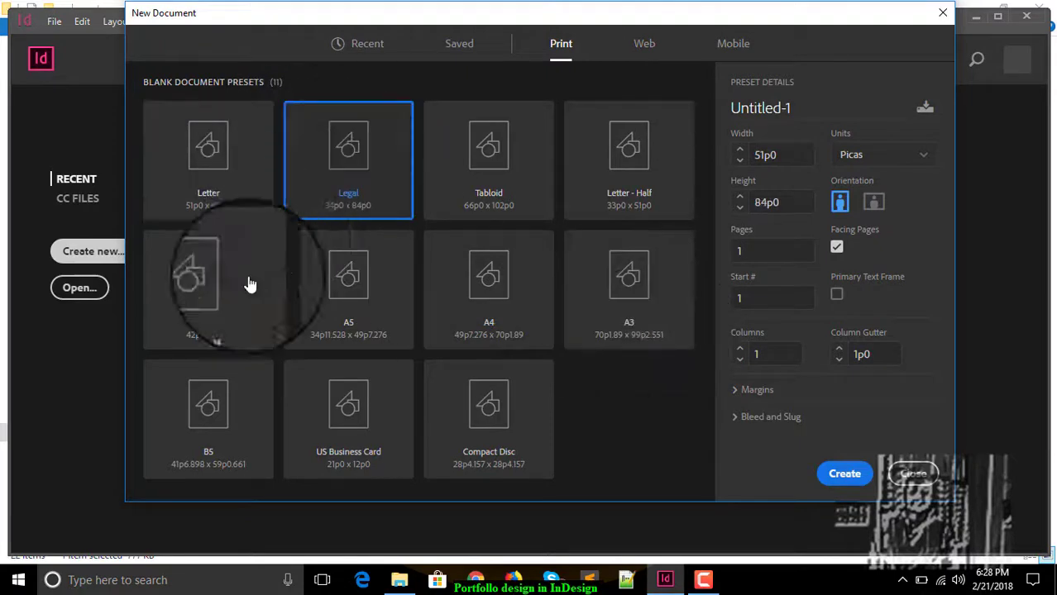
pyautogui.click(208, 159)
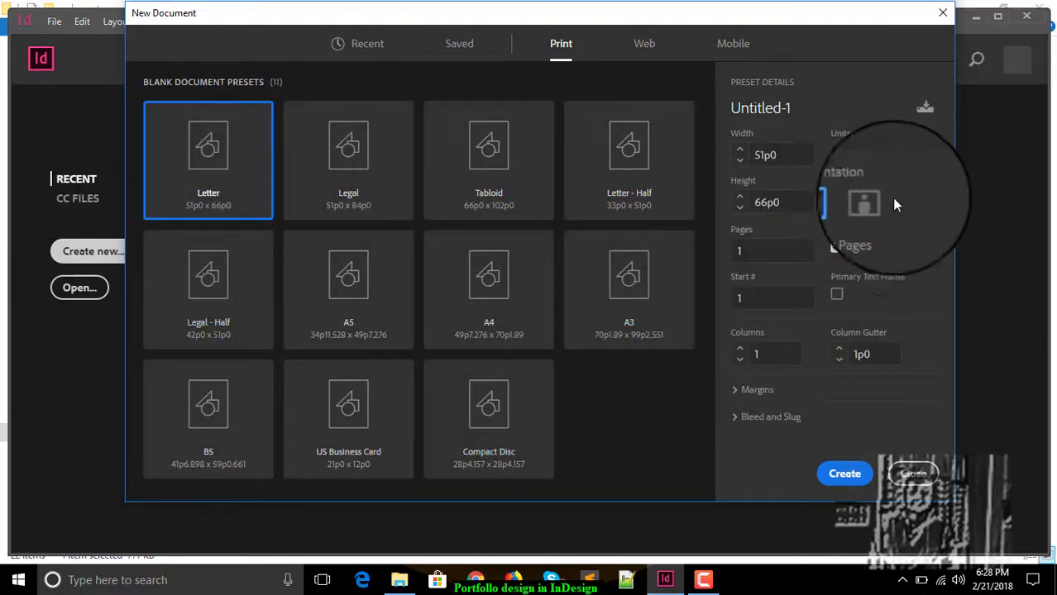
pyautogui.click(900, 142)
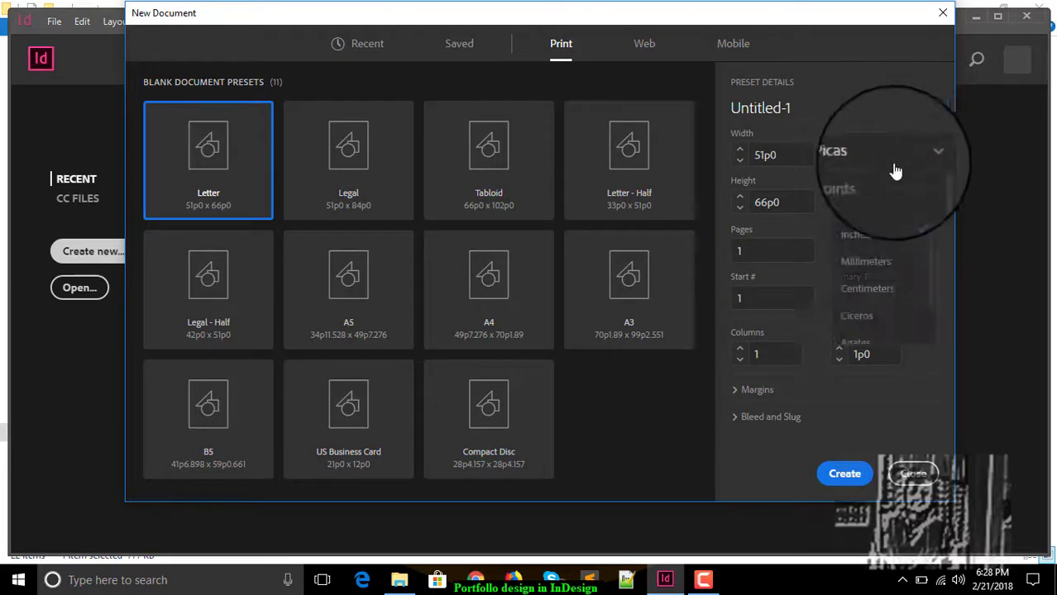
pyautogui.click(876, 239)
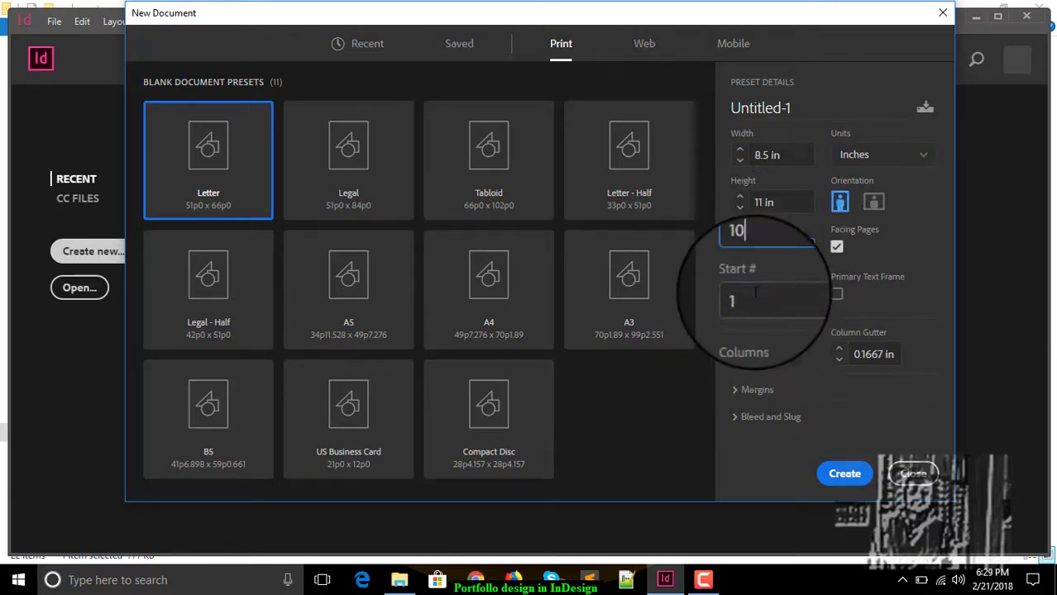
# Step: Create the document with 10 facing pages, one column, 0.5 in margins and 0 in bleed
pyautogui.press('Tab')
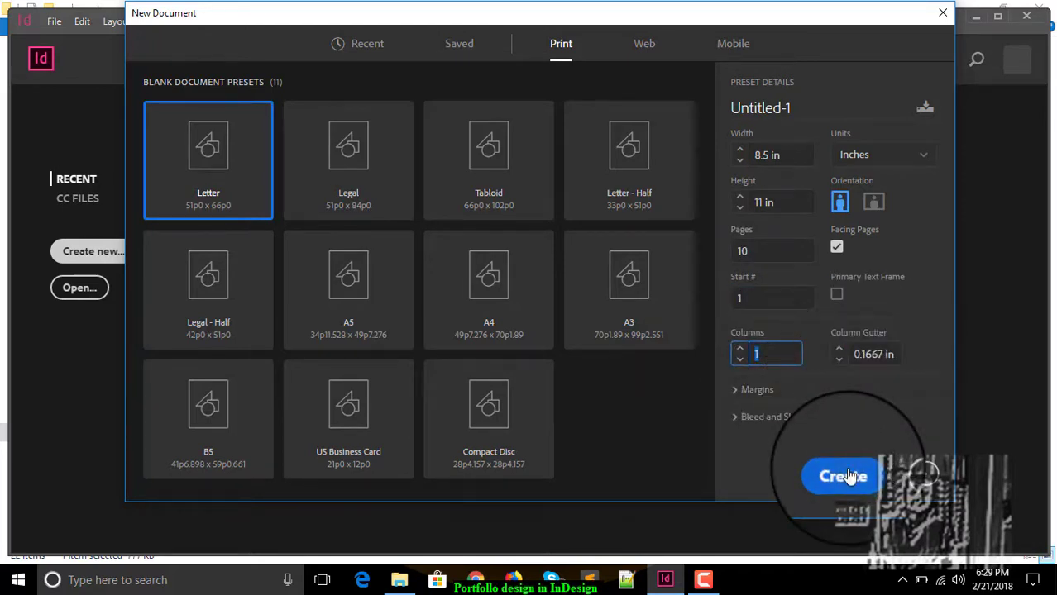
pyautogui.click(748, 390)
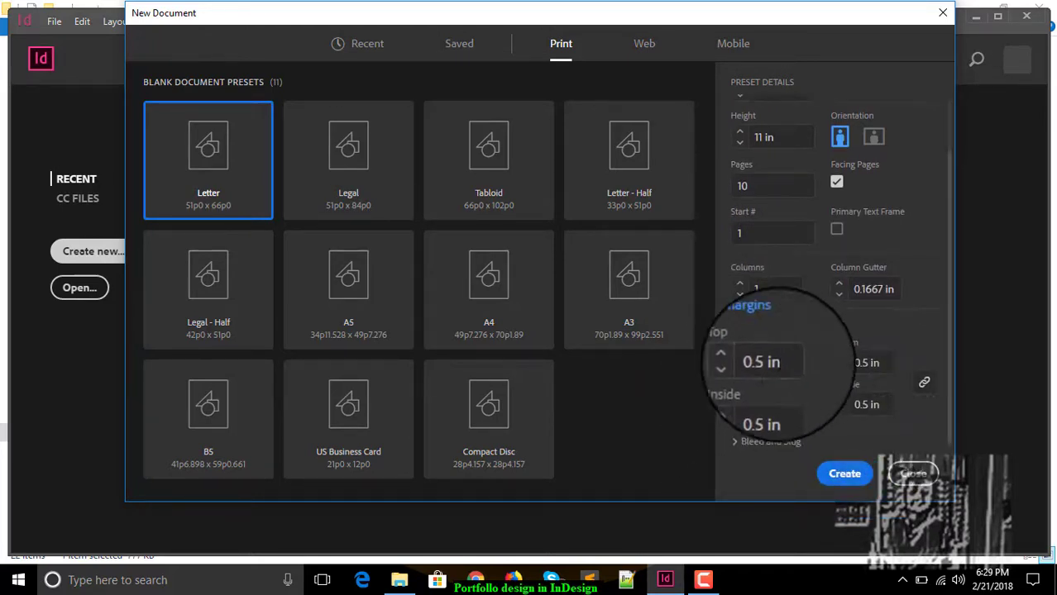
pyautogui.press('Tab')
pyautogui.press('Tab')
pyautogui.press('Tab')
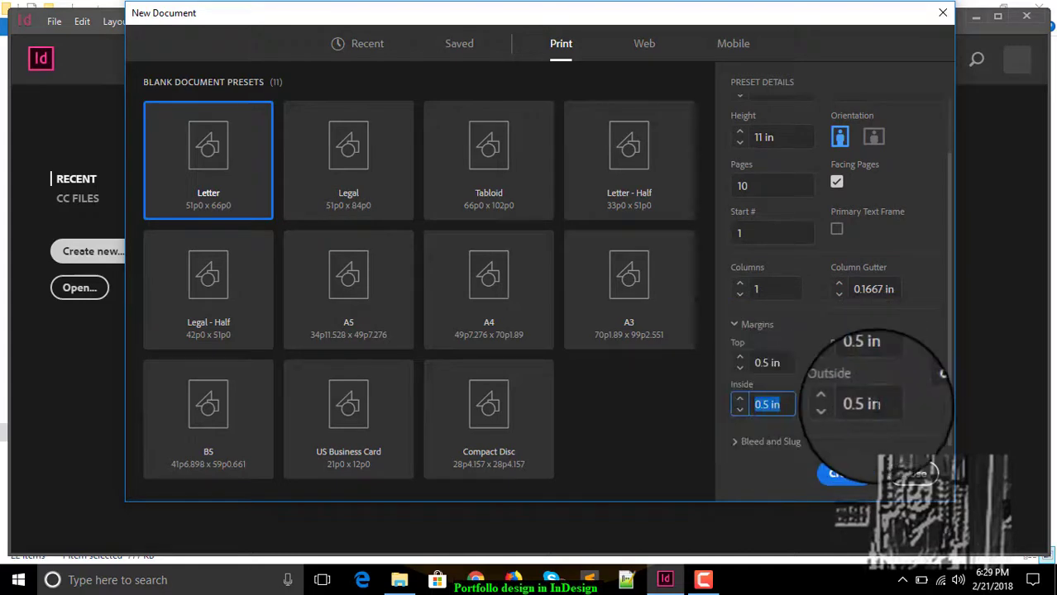
pyautogui.click(736, 443)
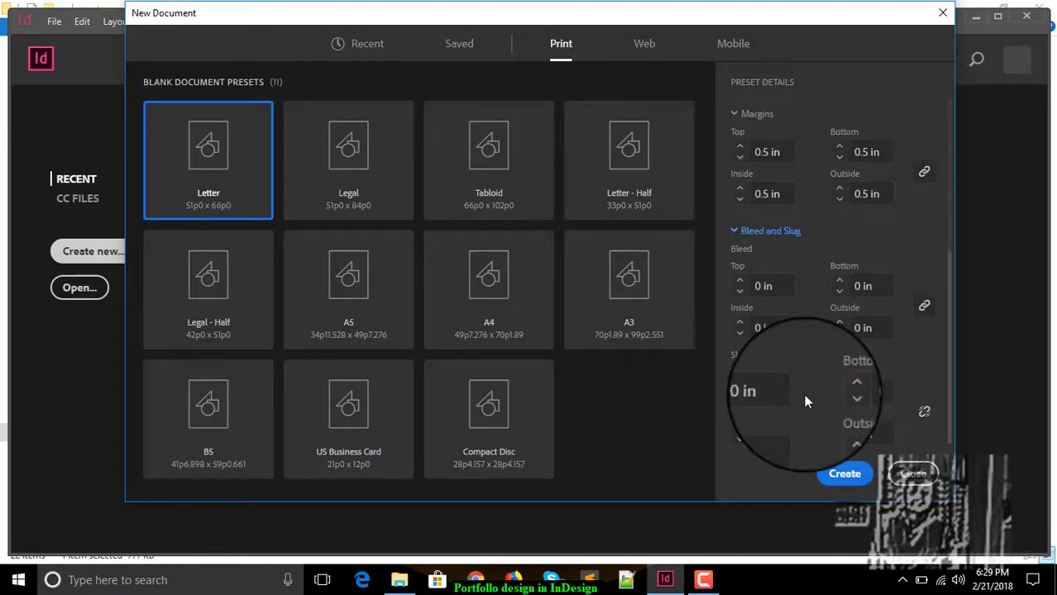
pyautogui.click(844, 474)
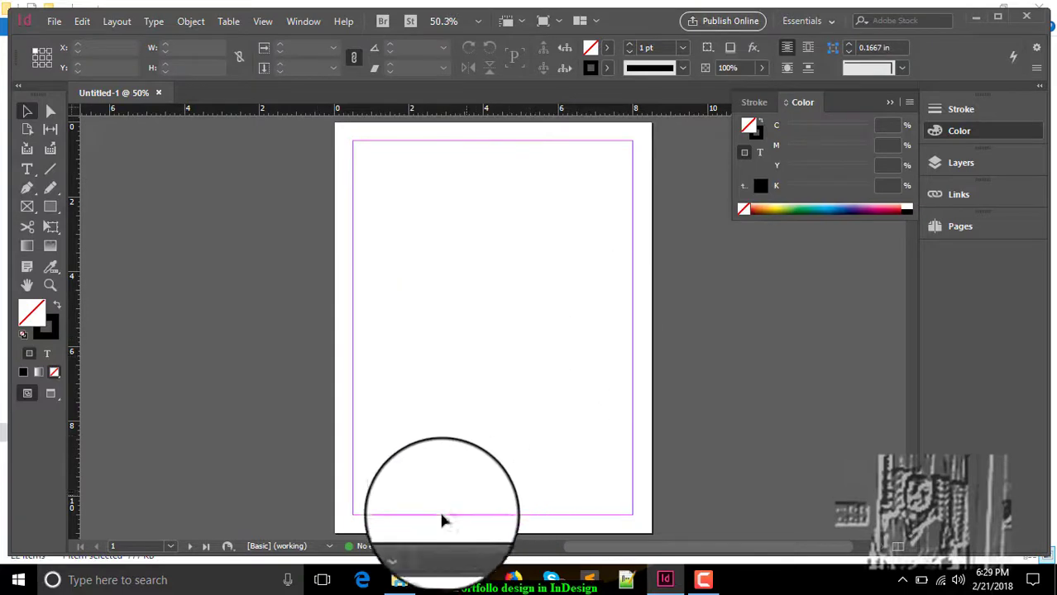
# Step: Reopen Untitled-2.pdf from the mockup folder and examine the layout of the portfolio cover and the training page
pyautogui.click(399, 580)
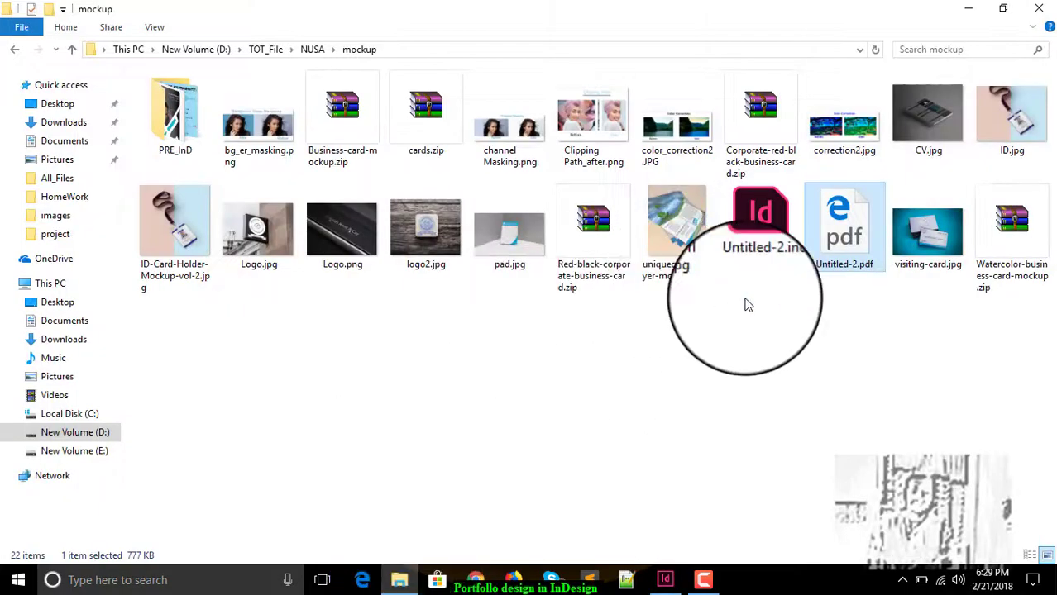
pyautogui.doubleClick(841, 224)
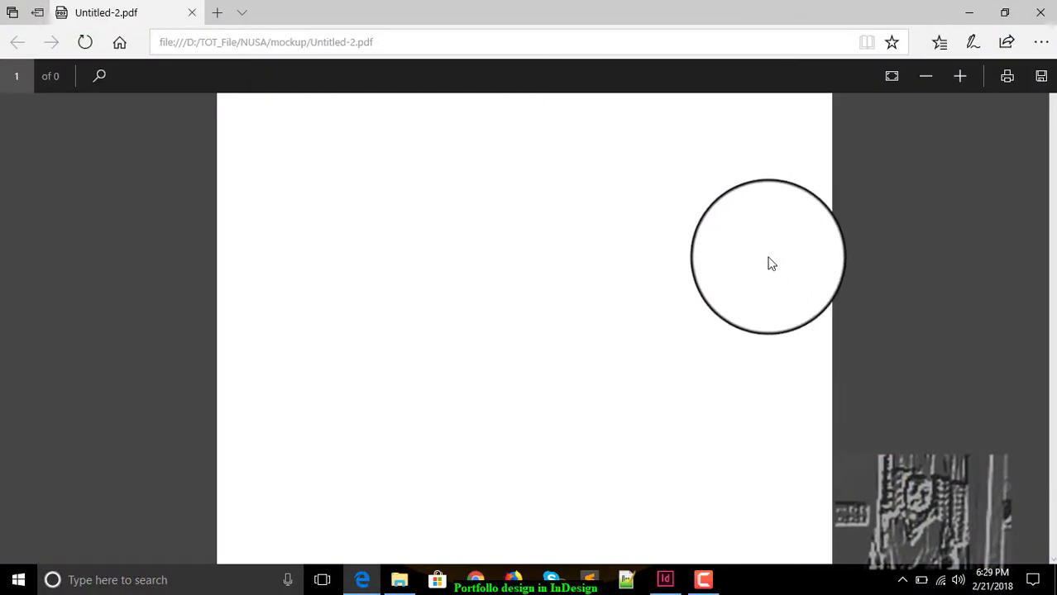
pyautogui.scroll(-10, 681, 208)
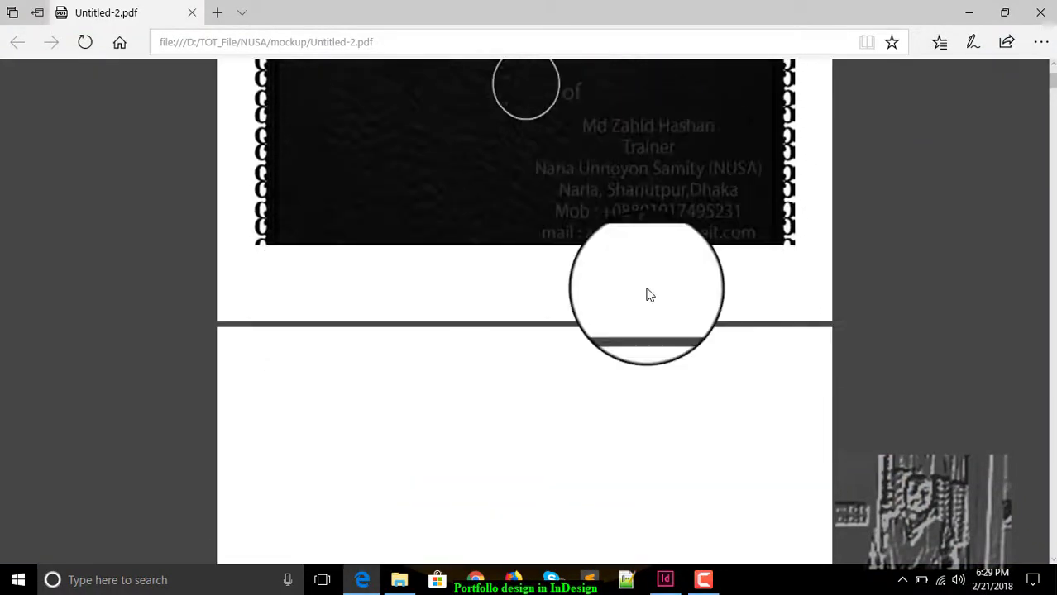
pyautogui.scroll(-1, 650, 295)
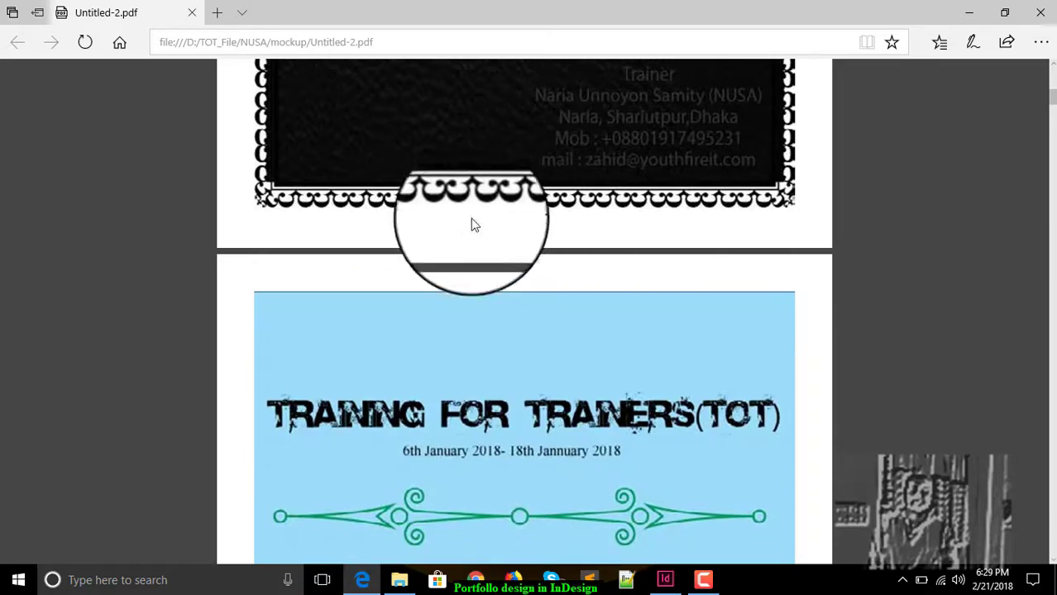
pyautogui.scroll(-5, 619, 289)
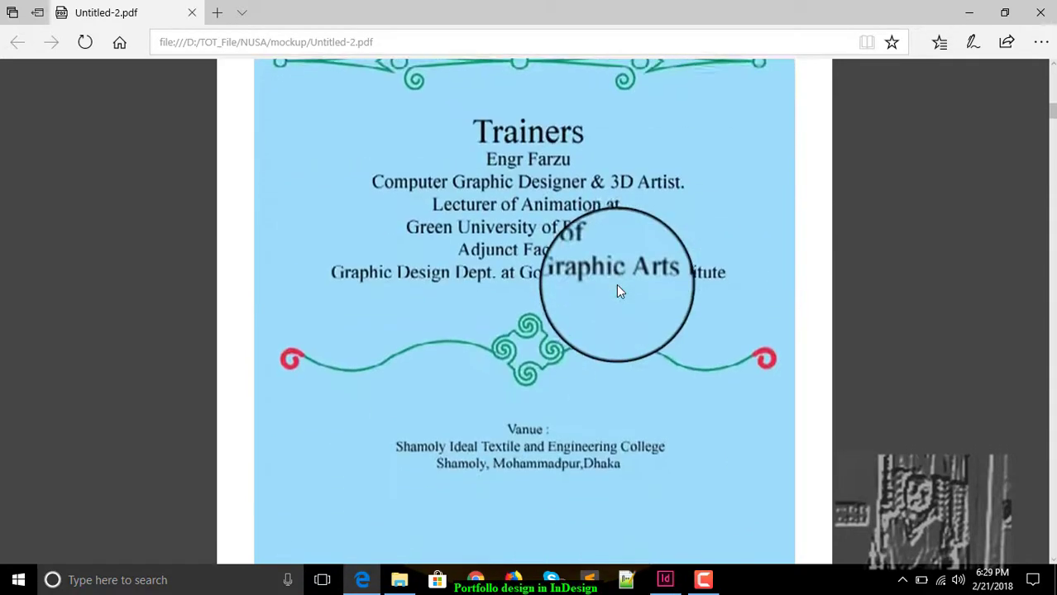
pyautogui.scroll(-3, 592, 413)
pyautogui.scroll(7, 550, 418)
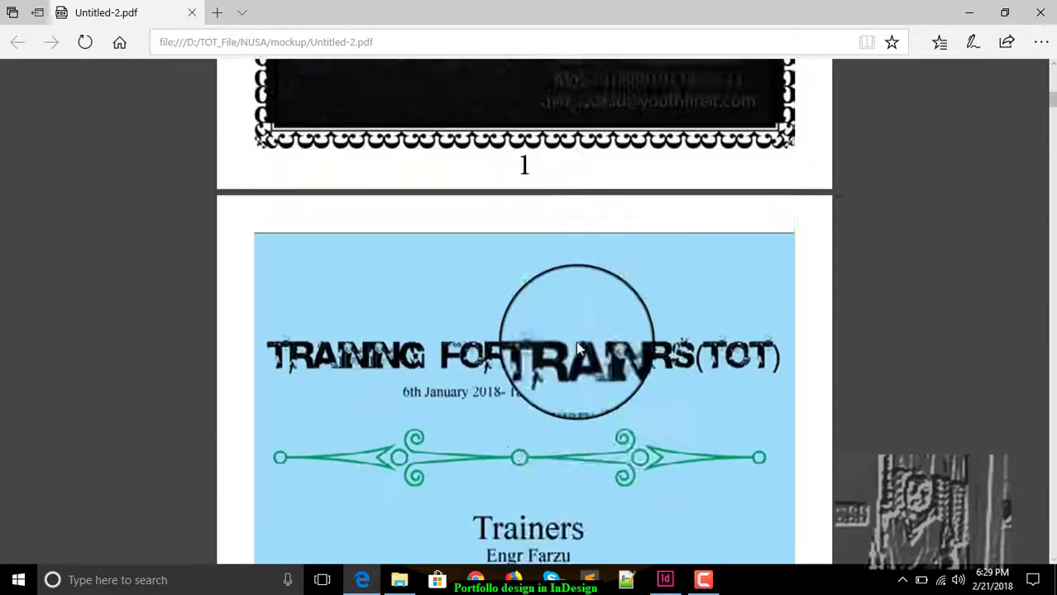
pyautogui.scroll(10, 578, 337)
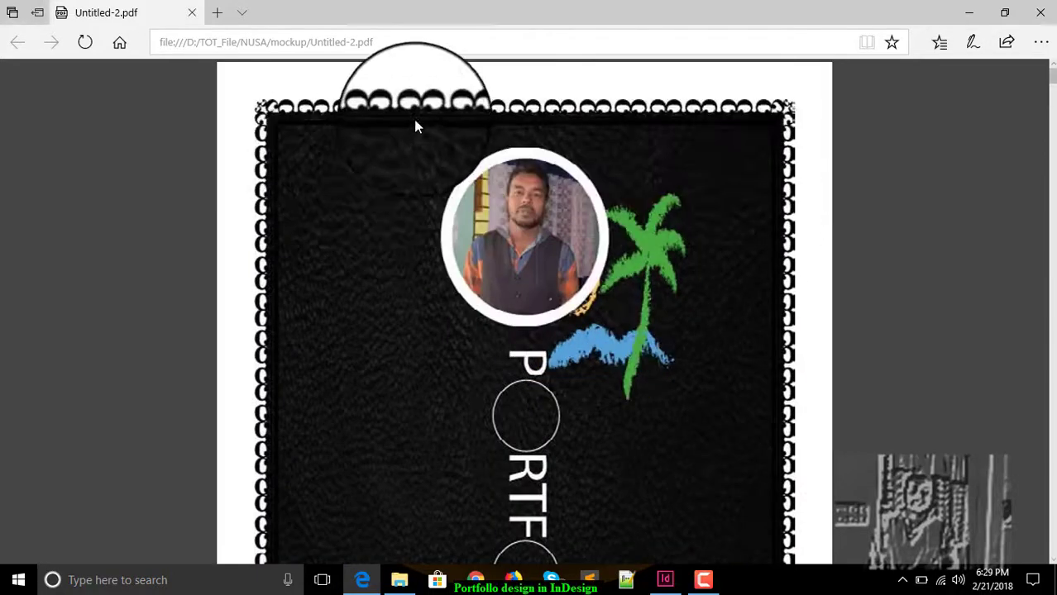
pyautogui.scroll(-10, 451, 257)
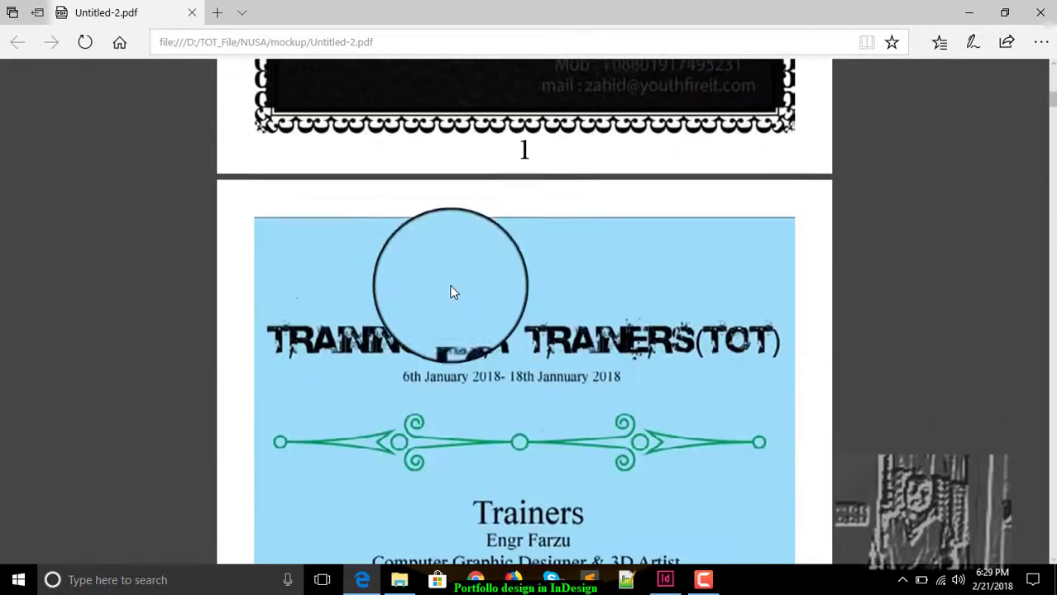
pyautogui.scroll(-7, 714, 517)
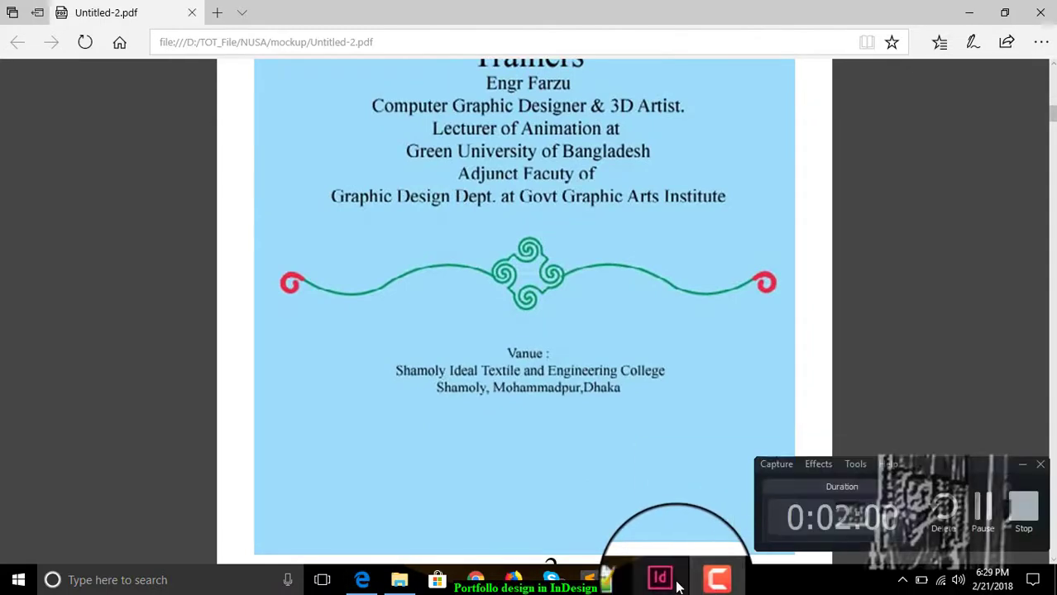
# Step: Switch back to InDesign and display the Pages panel for the new document
pyautogui.click(650, 579)
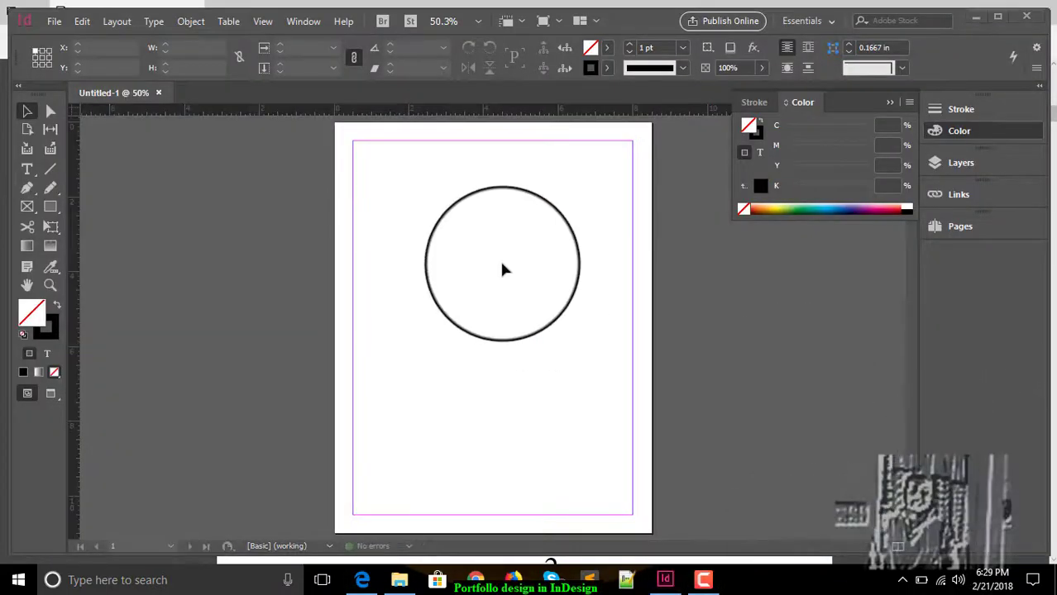
pyautogui.scroll(1, 499, 257)
pyautogui.scroll(-1, 501, 255)
pyautogui.scroll(1, 501, 255)
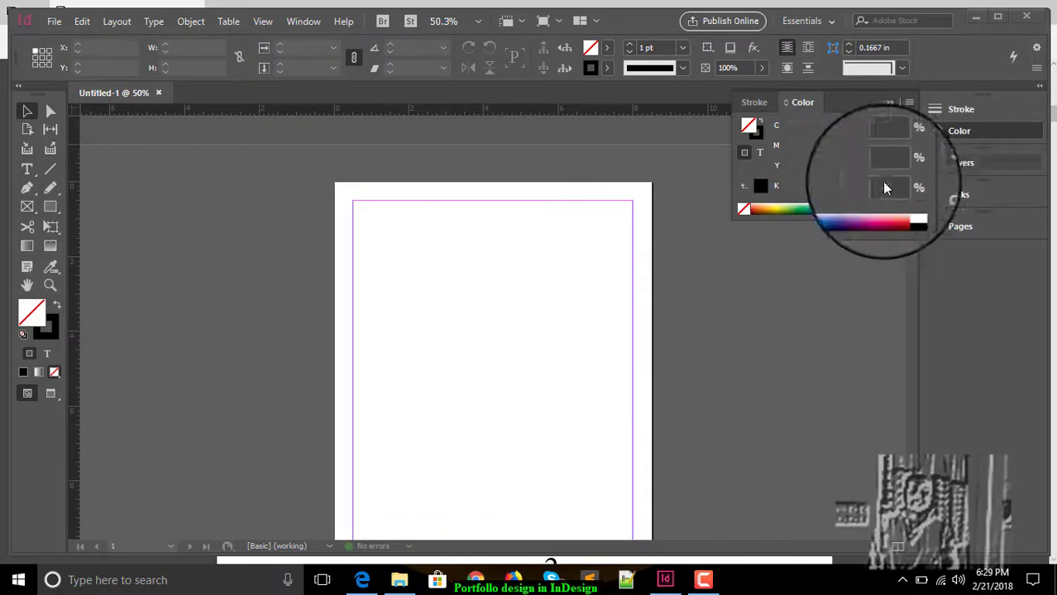
pyautogui.click(312, 23)
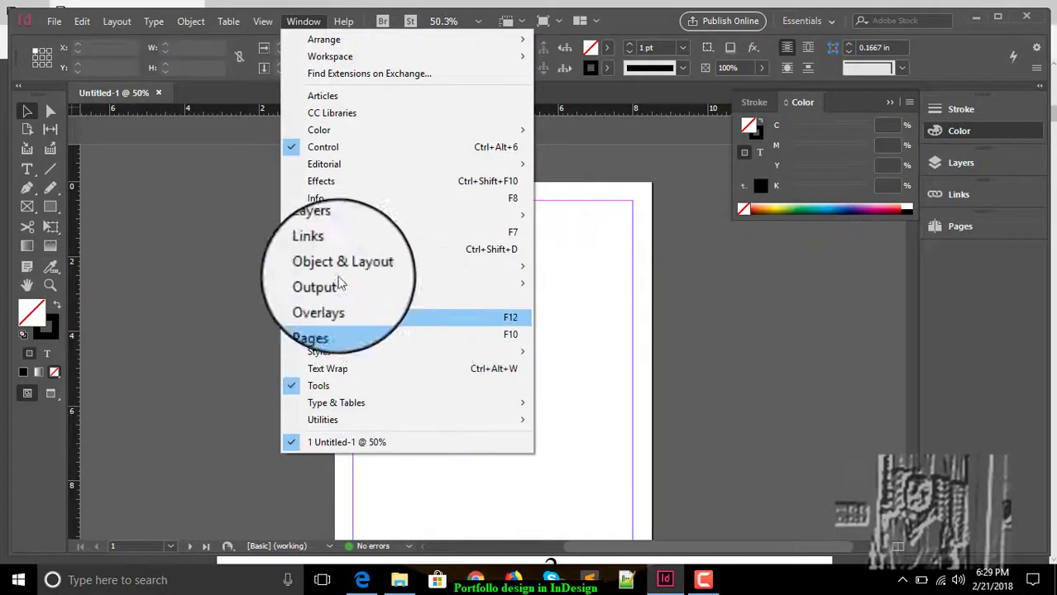
pyautogui.click(345, 319)
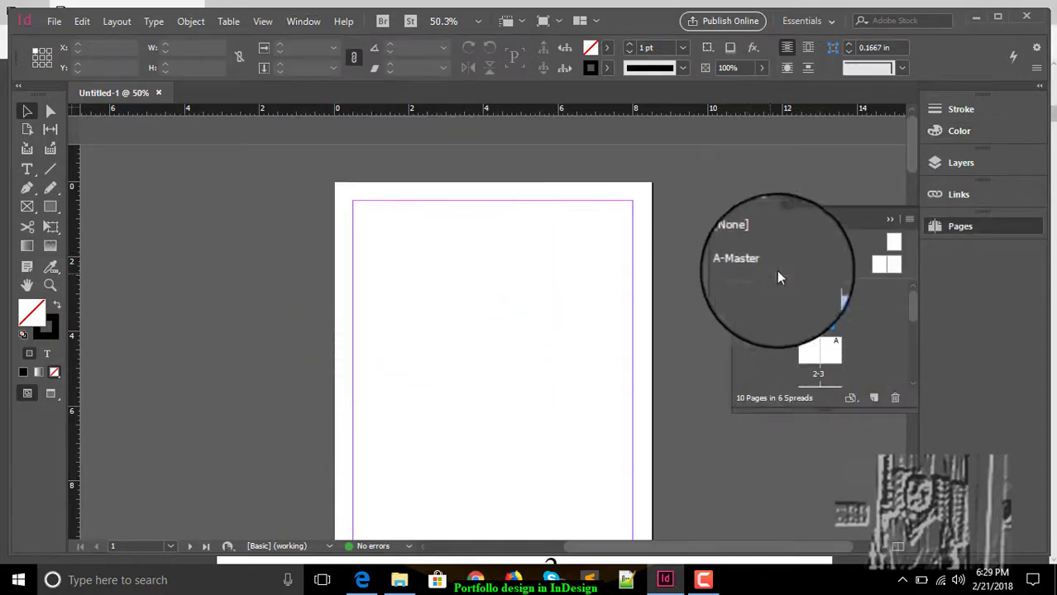
# Step: On the left page of A-Master, draw a text frame about 2.9 by 1.35 in and insert a Current Page Number marker
pyautogui.doubleClick(881, 273)
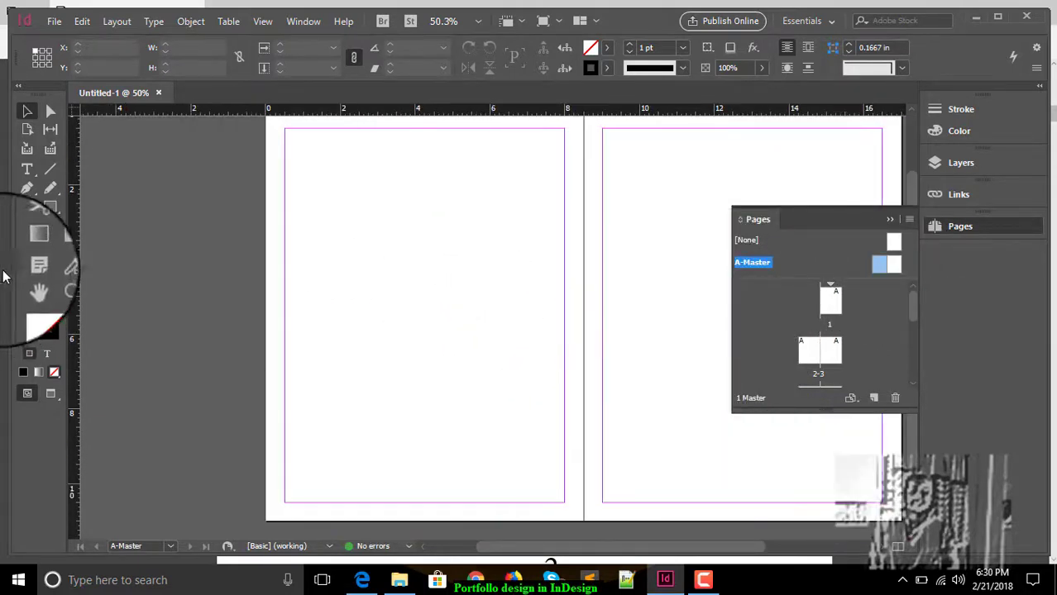
pyautogui.click(26, 168)
pyautogui.moveTo(438, 424); pyautogui.dragTo(441, 440)
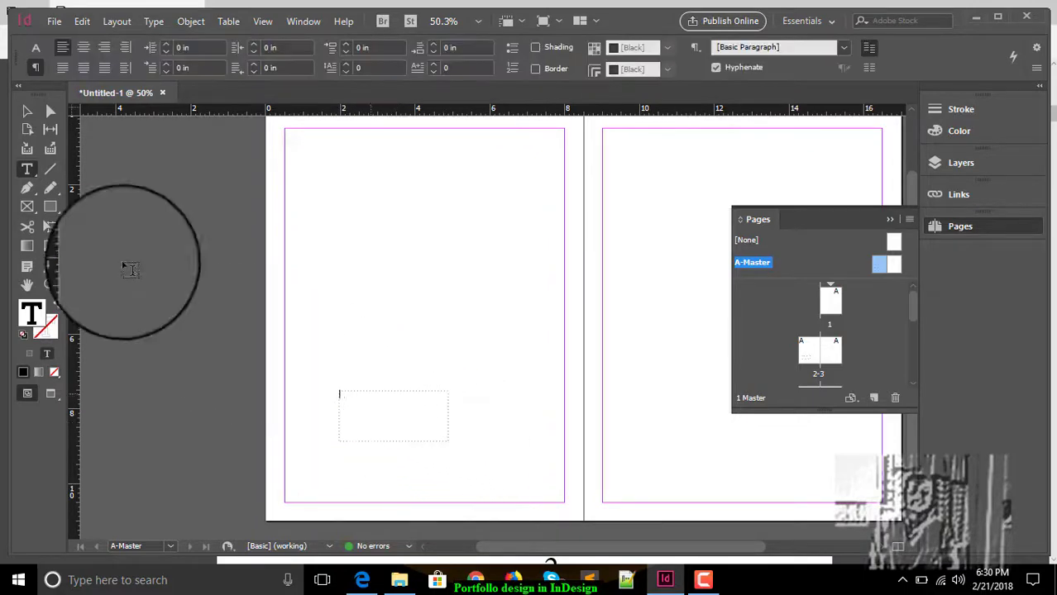
pyautogui.click(191, 25)
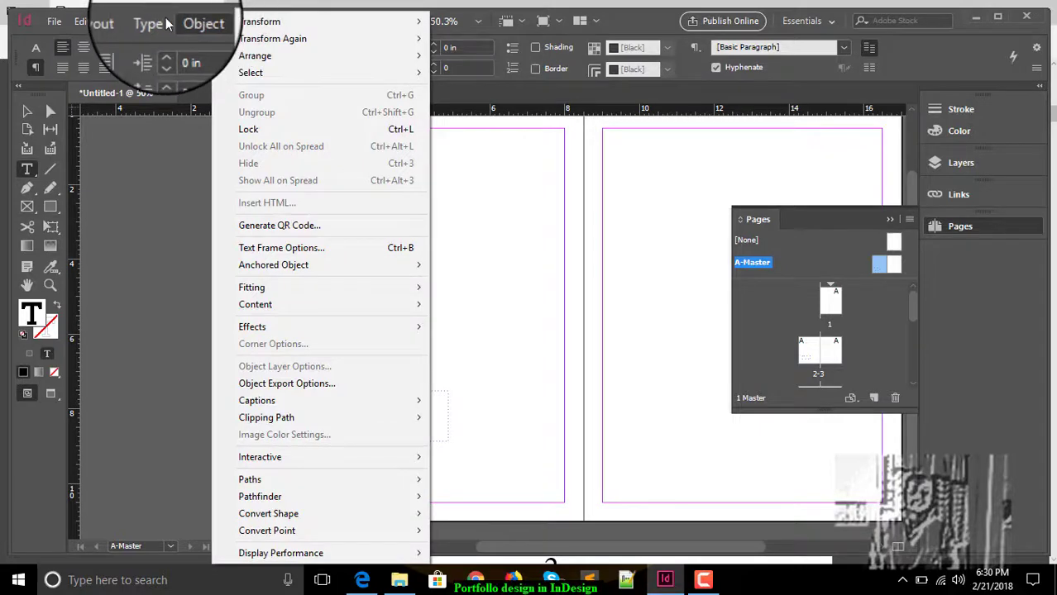
pyautogui.moveTo(154, 22)
pyautogui.moveTo(331, 481)
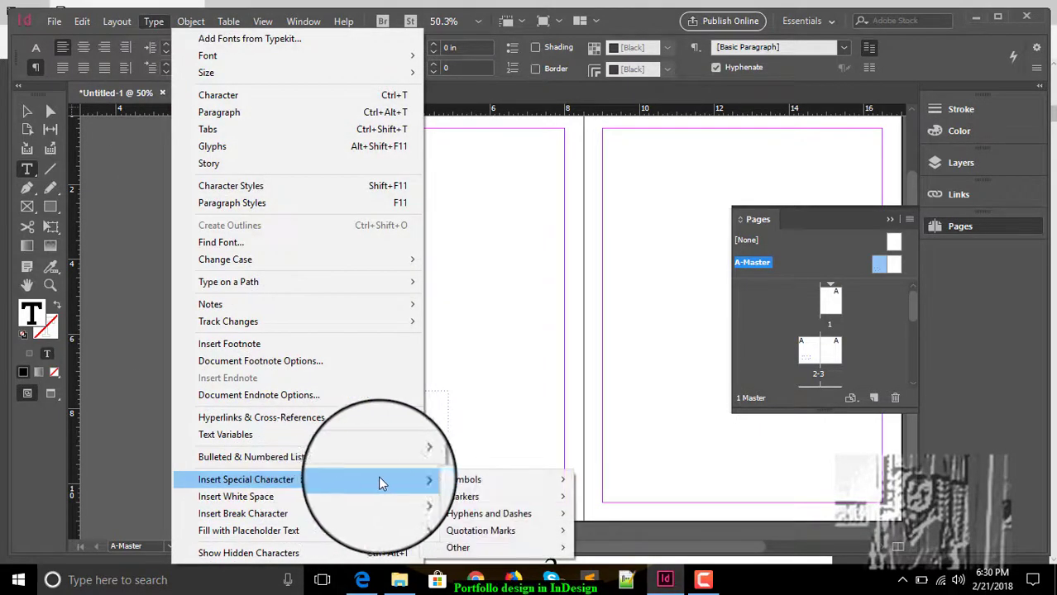
pyautogui.moveTo(521, 496)
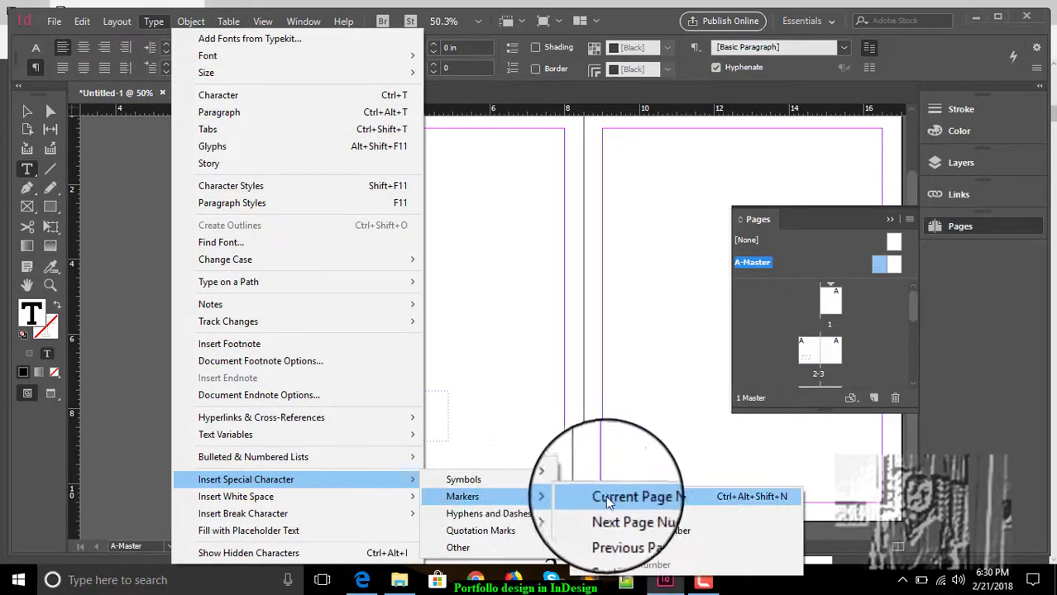
pyautogui.click(636, 496)
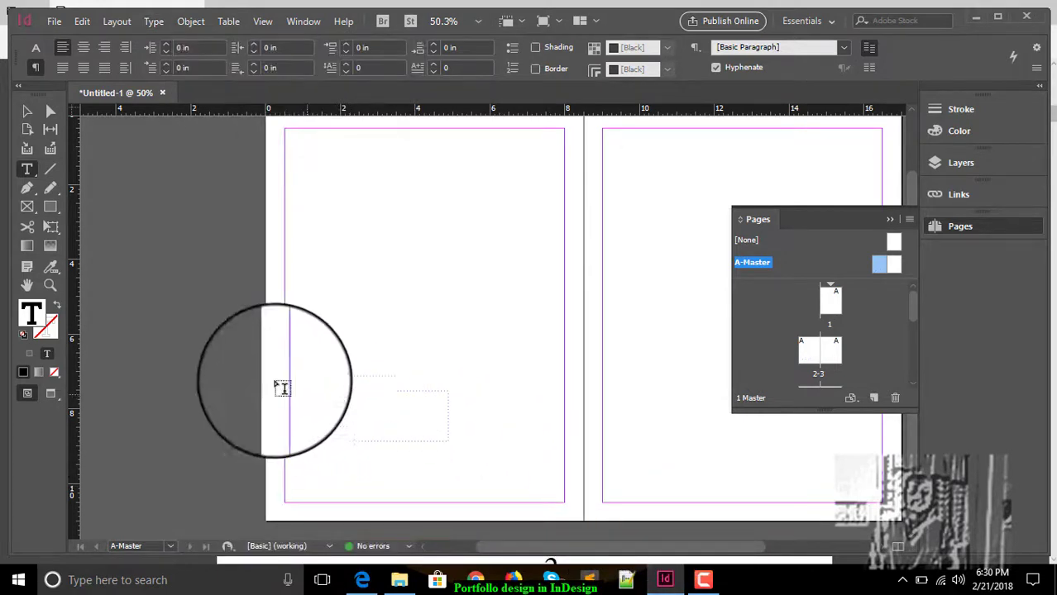
# Step: Set the font size of the page number marker to 30 pt
pyautogui.click(34, 50)
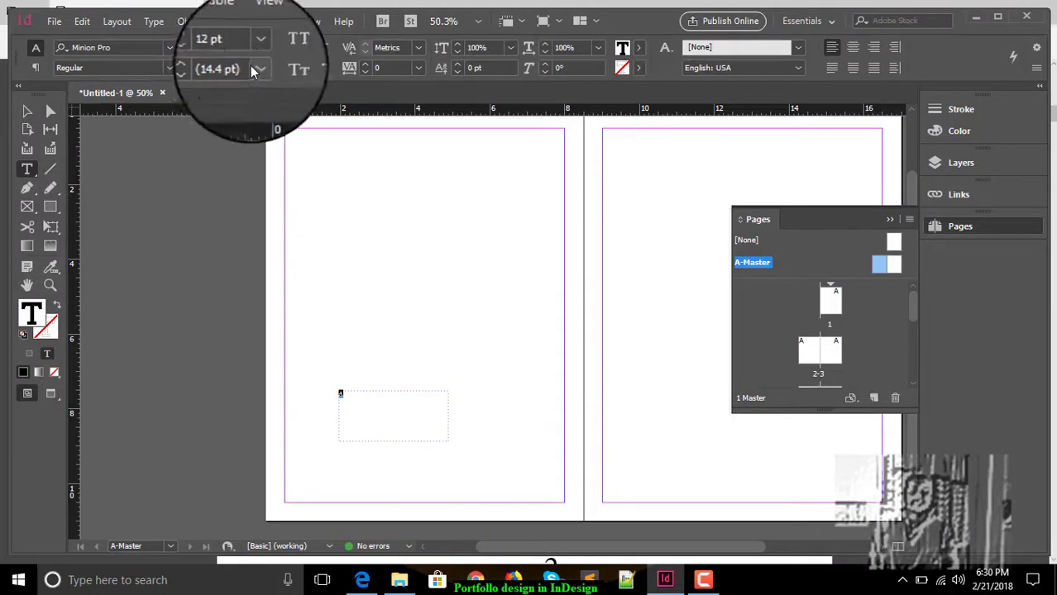
pyautogui.click(257, 49)
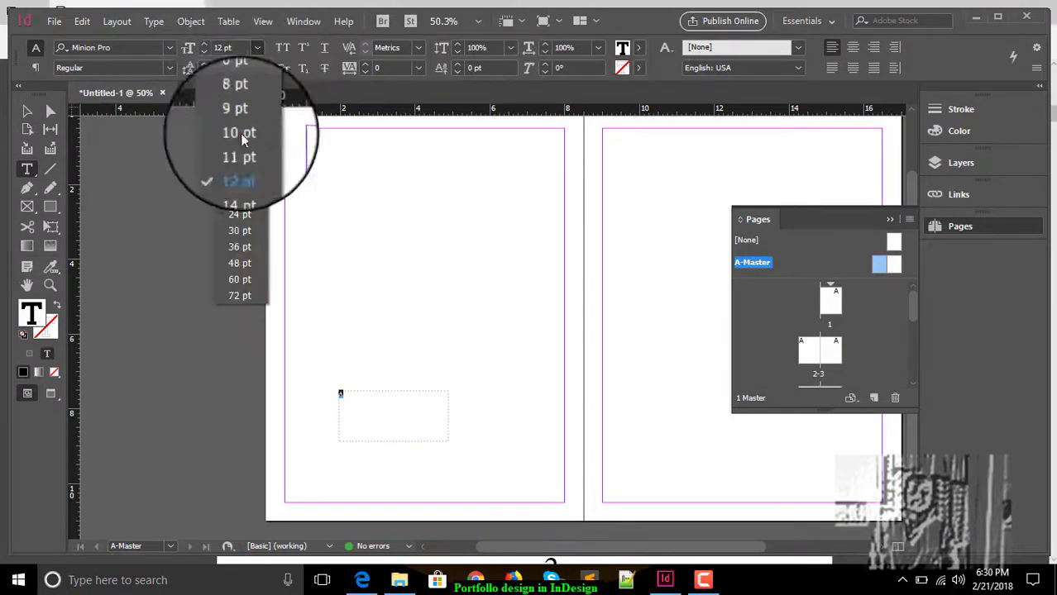
pyautogui.click(237, 232)
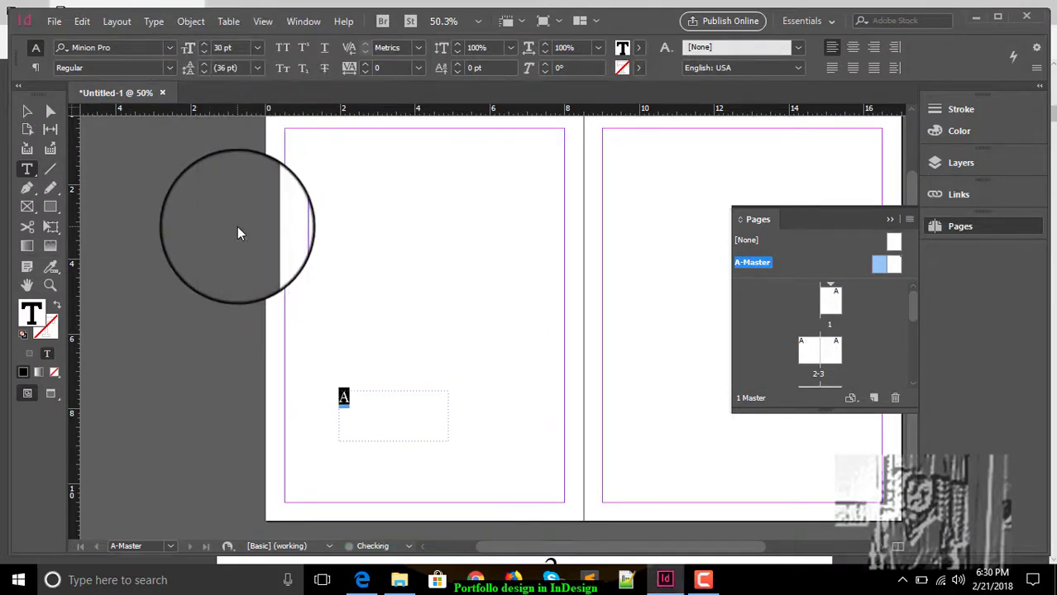
# Step: Fit the page number frame, about 1.45 by 0.35 in, below the left master page's bottom margin and copy it to the right page
pyautogui.click(47, 116)
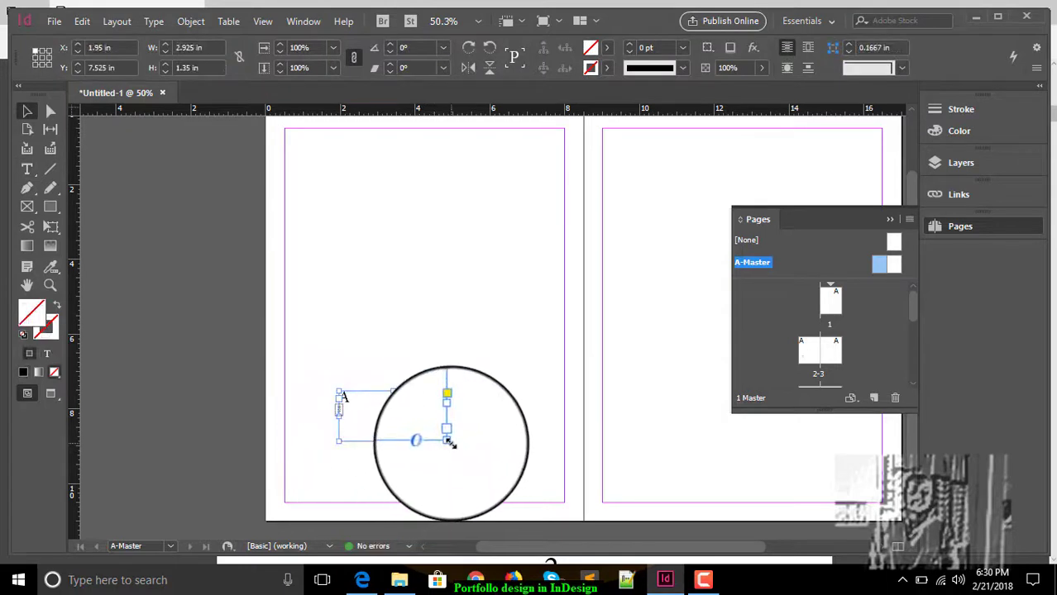
pyautogui.moveTo(448, 442); pyautogui.dragTo(401, 511)
pyautogui.scroll(-2, 437, 442)
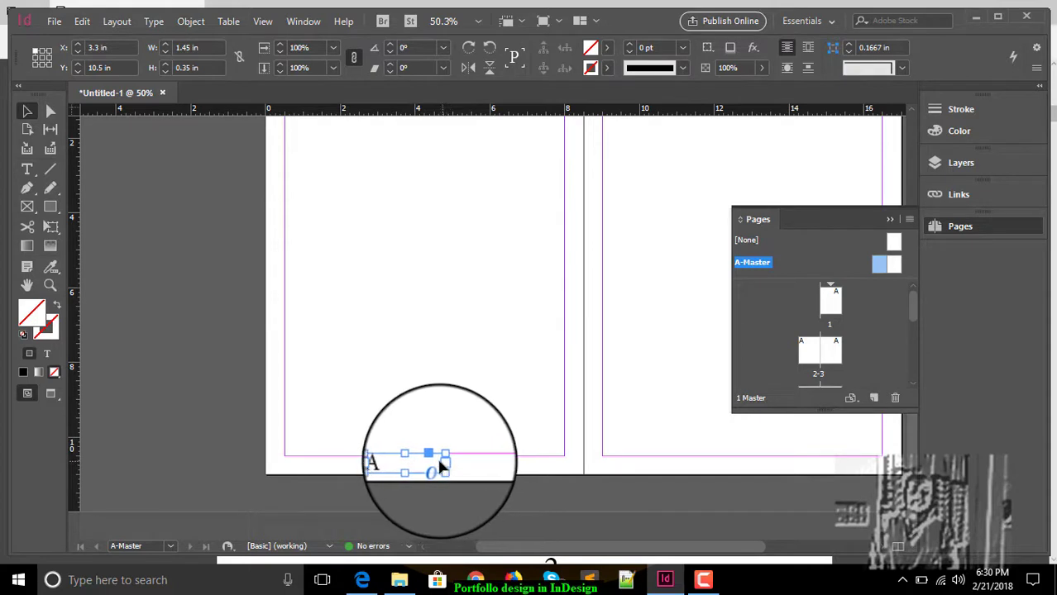
pyautogui.moveTo(395, 466); pyautogui.dragTo(713, 467)
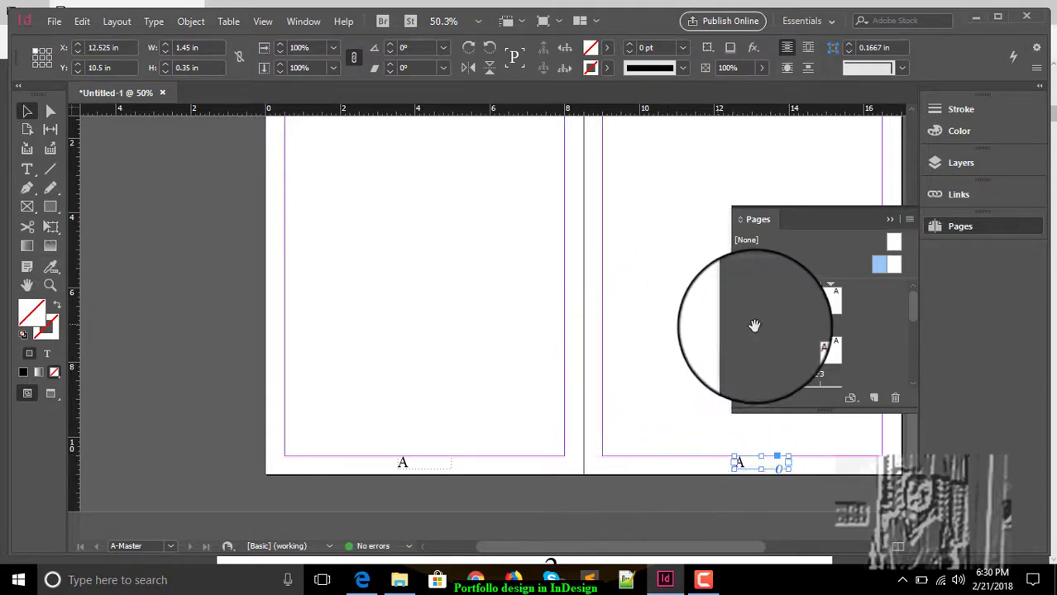
# Step: Examine the automatic page numbers at the foot of the document pages, from page 1 through page 7
pyautogui.doubleClick(830, 301)
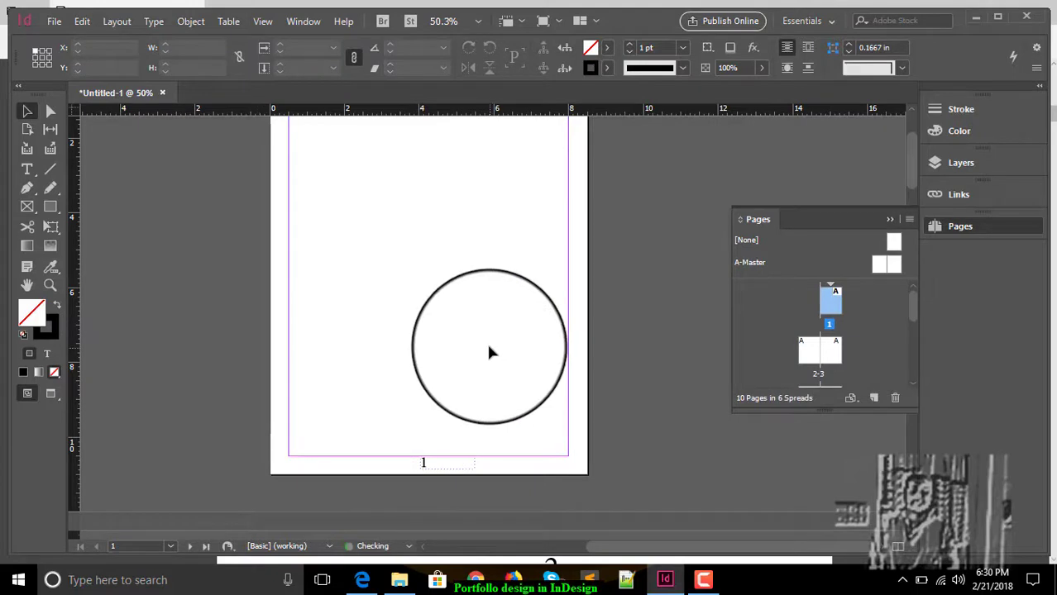
pyautogui.scroll(-3, 458, 295)
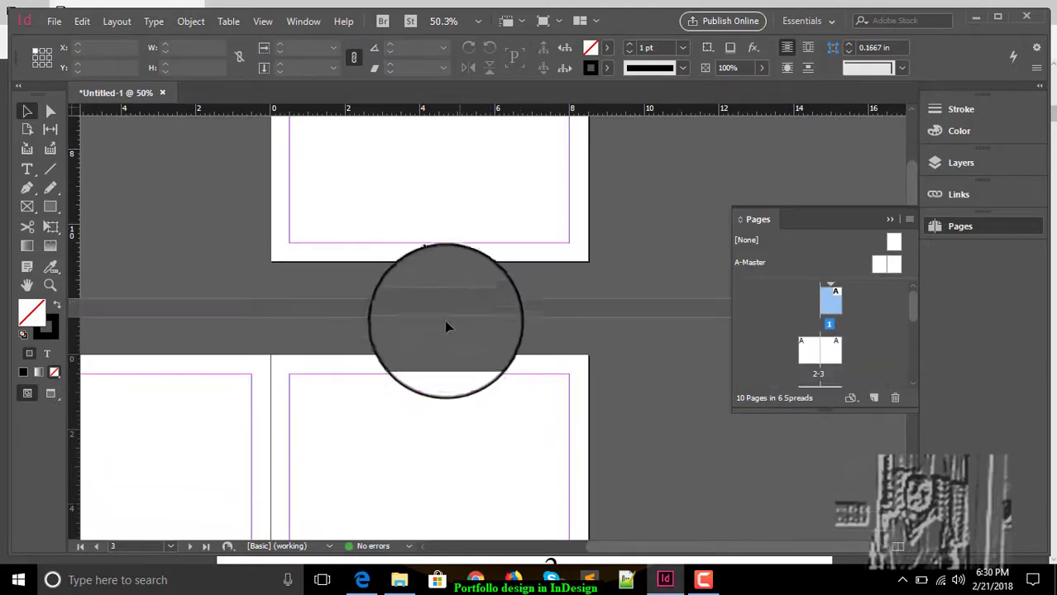
pyautogui.hscroll(-3, 443, 326)
pyautogui.hscroll(3, 445, 331)
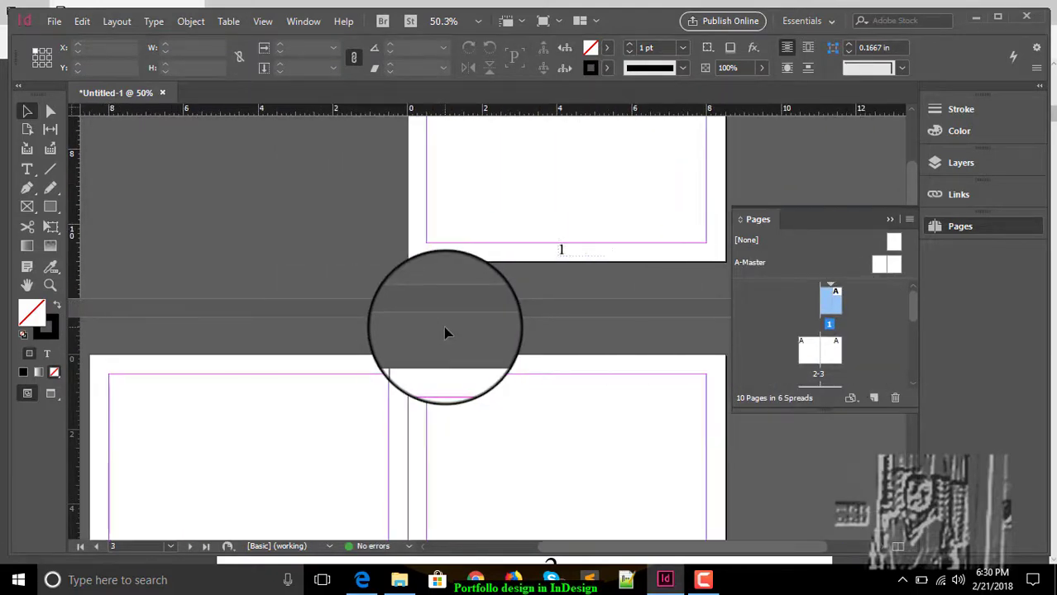
pyautogui.hscroll(-3, 445, 330)
pyautogui.scroll(-3, 445, 331)
pyautogui.scroll(-6, 447, 330)
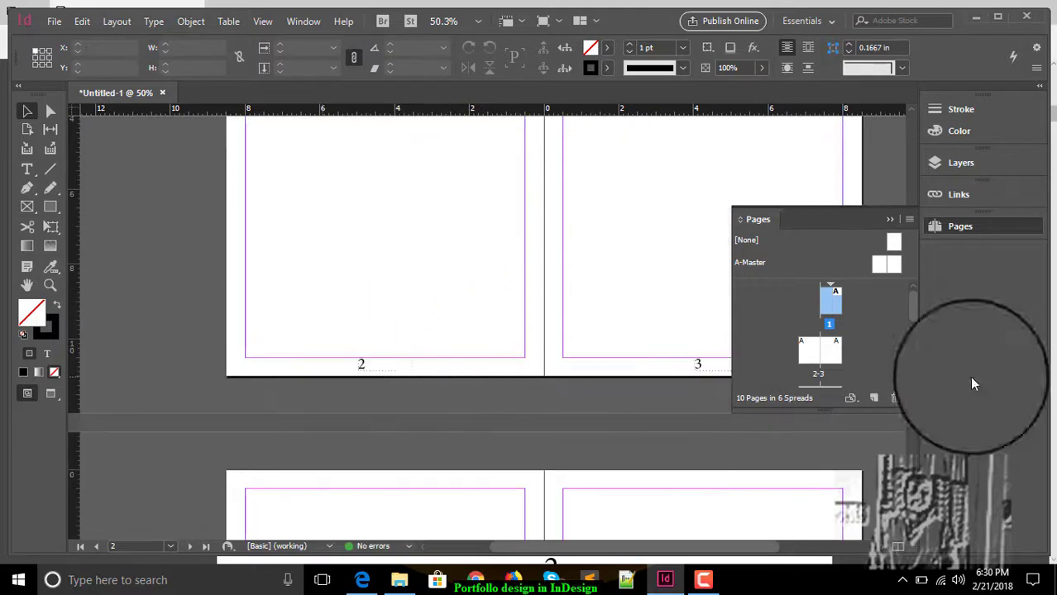
pyautogui.scroll(-6, 513, 410)
pyautogui.scroll(-3, 472, 437)
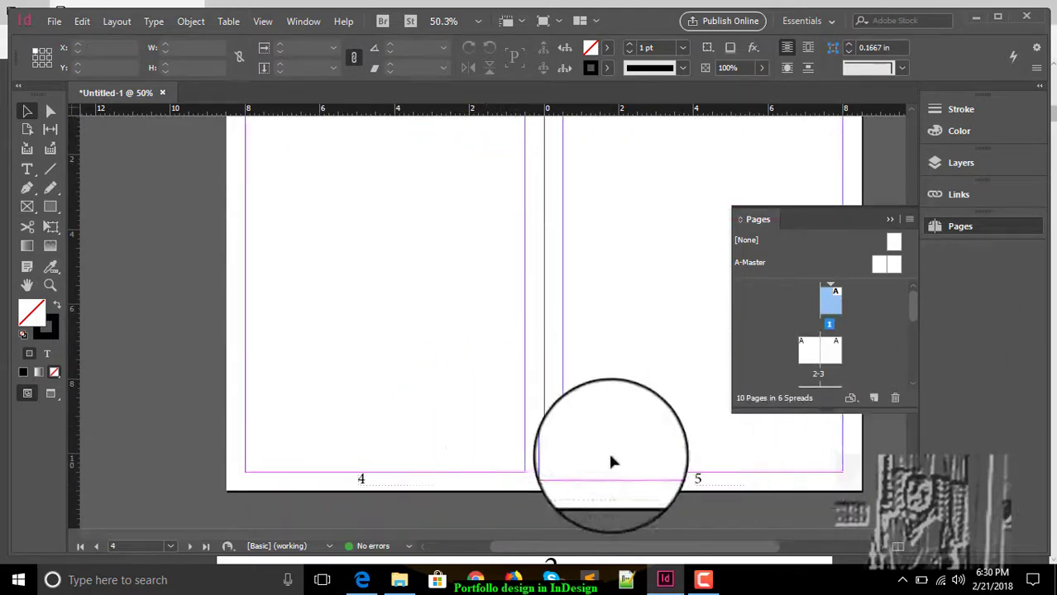
pyautogui.scroll(-6, 613, 460)
pyautogui.scroll(-9, 460, 459)
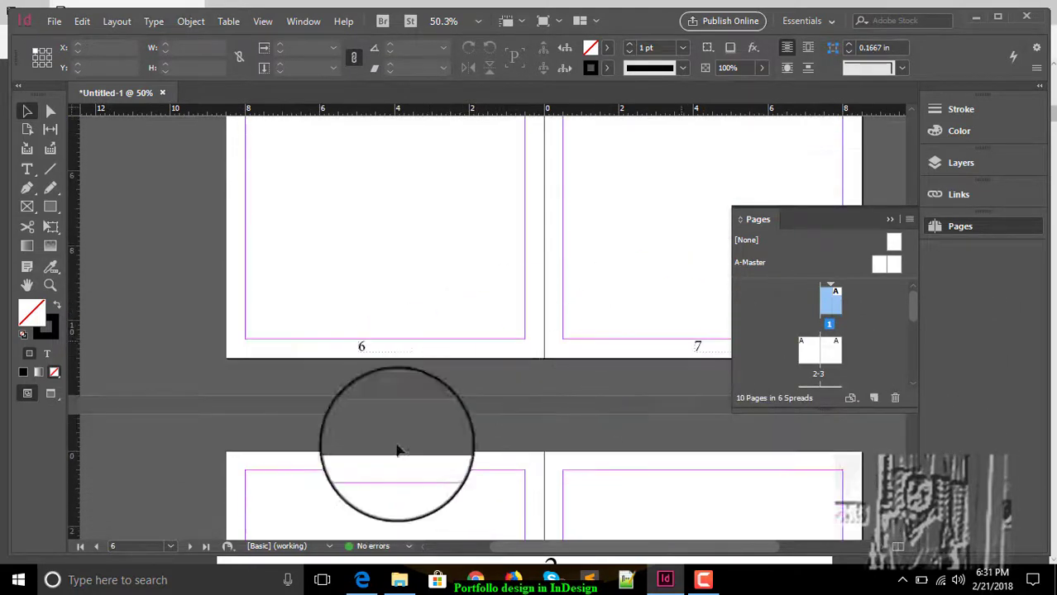
pyautogui.scroll(20, 461, 450)
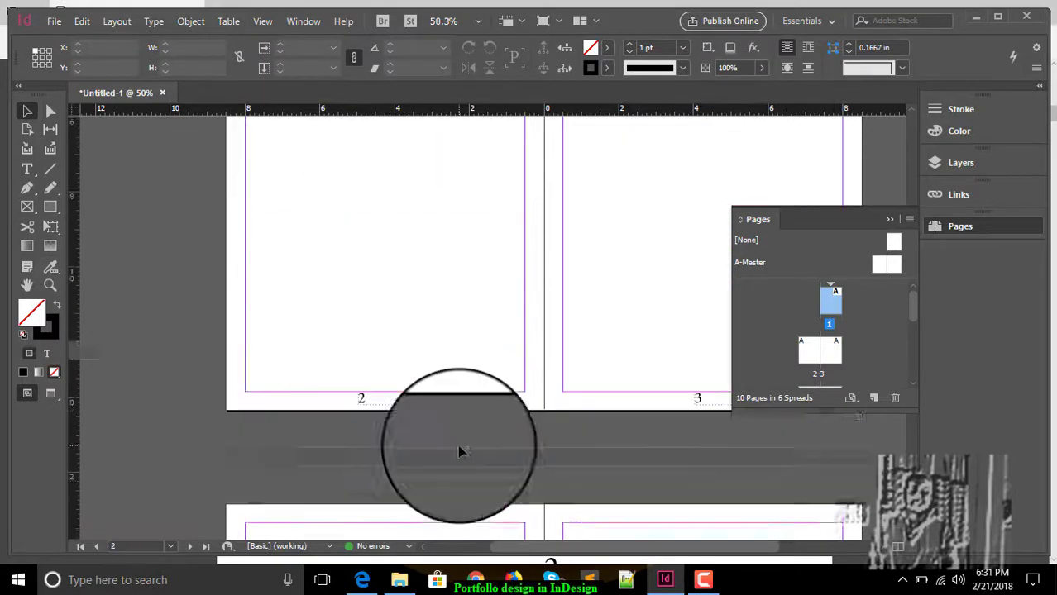
pyautogui.hscroll(5, 492, 425)
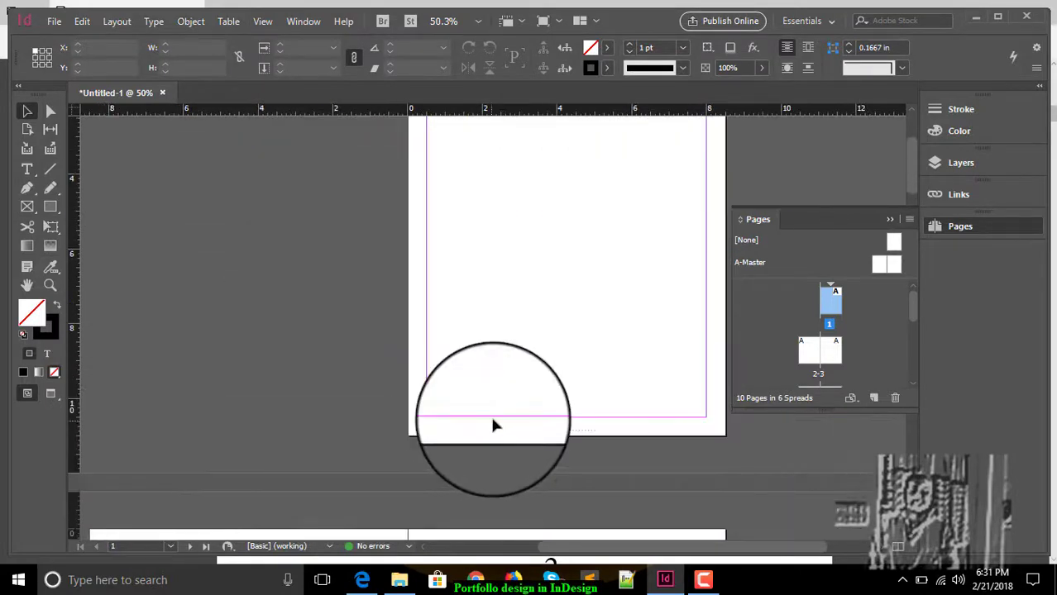
pyautogui.scroll(4, 552, 404)
pyautogui.scroll(-1, 551, 403)
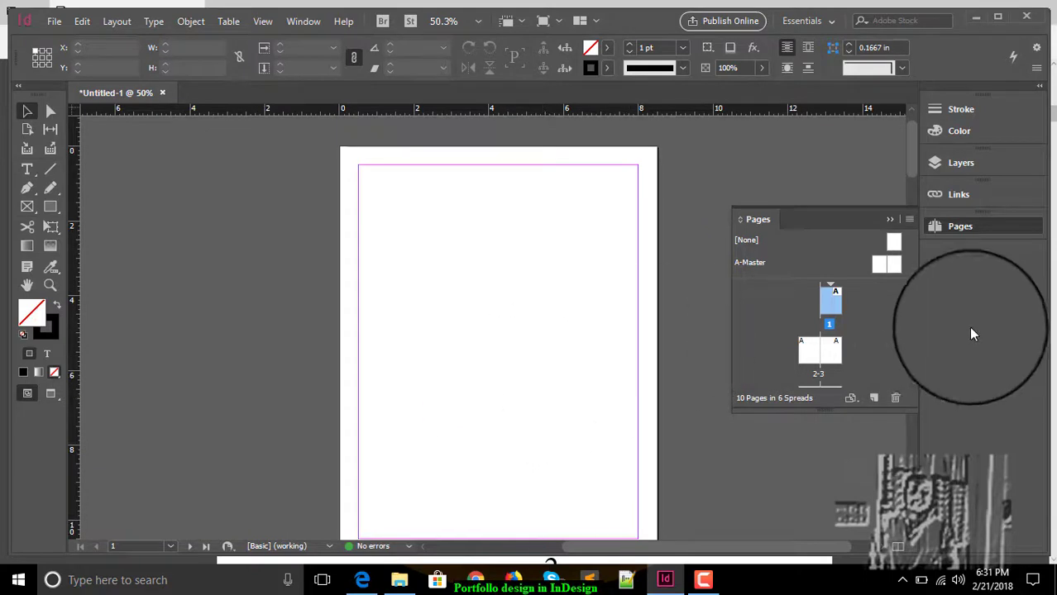
# Step: On the left page of A-Master, draw a text frame about 4.3 by 0.9 in and enter "Portfolio of" plus the owner's full name at 30 pt
pyautogui.doubleClick(881, 265)
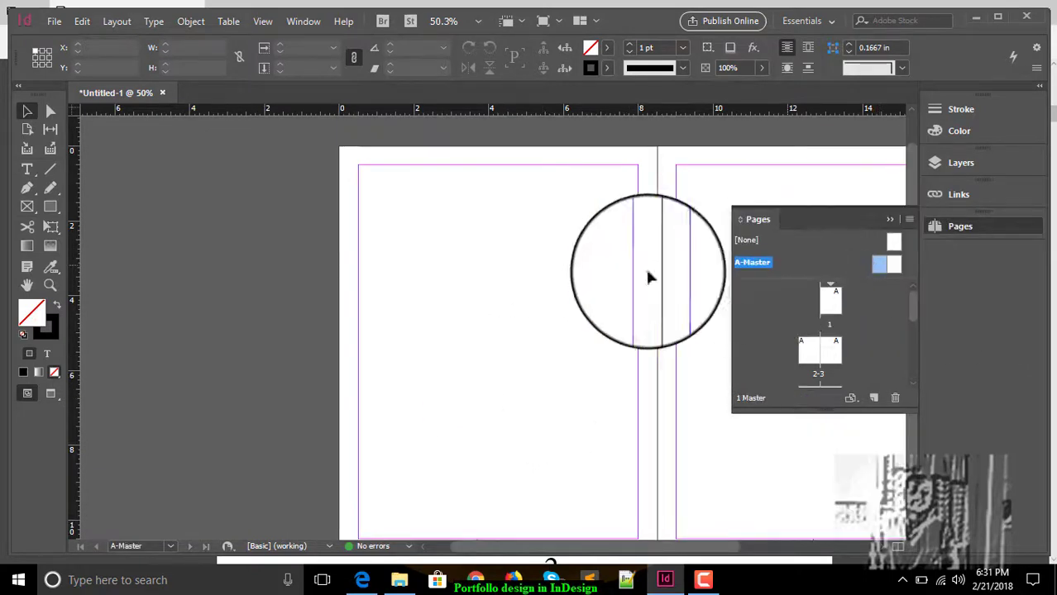
pyautogui.hscroll(3, 528, 337)
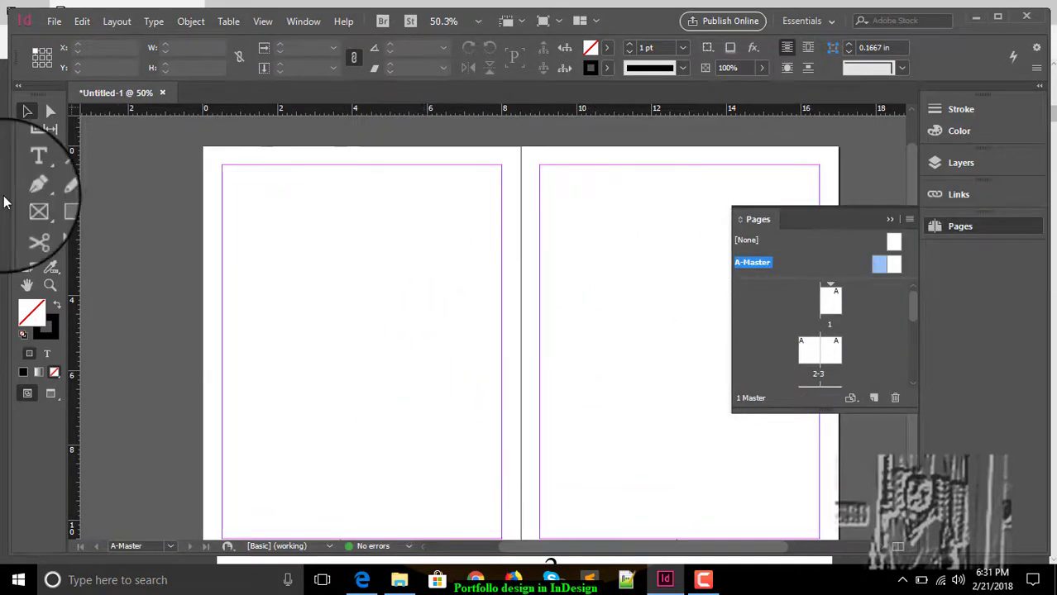
pyautogui.click(27, 171)
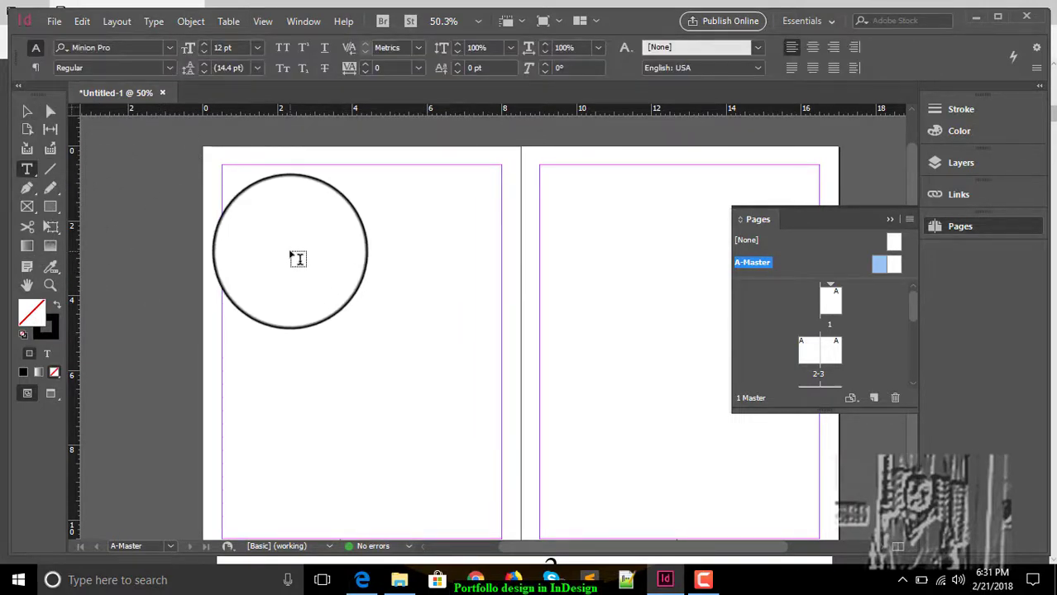
pyautogui.moveTo(289, 250); pyautogui.dragTo(452, 286)
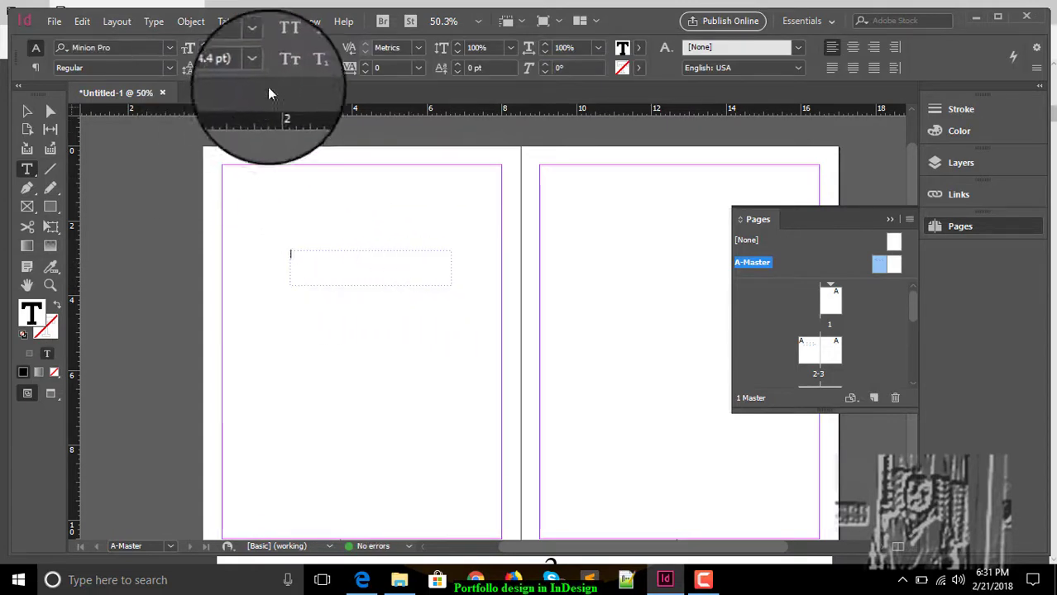
pyautogui.click(257, 48)
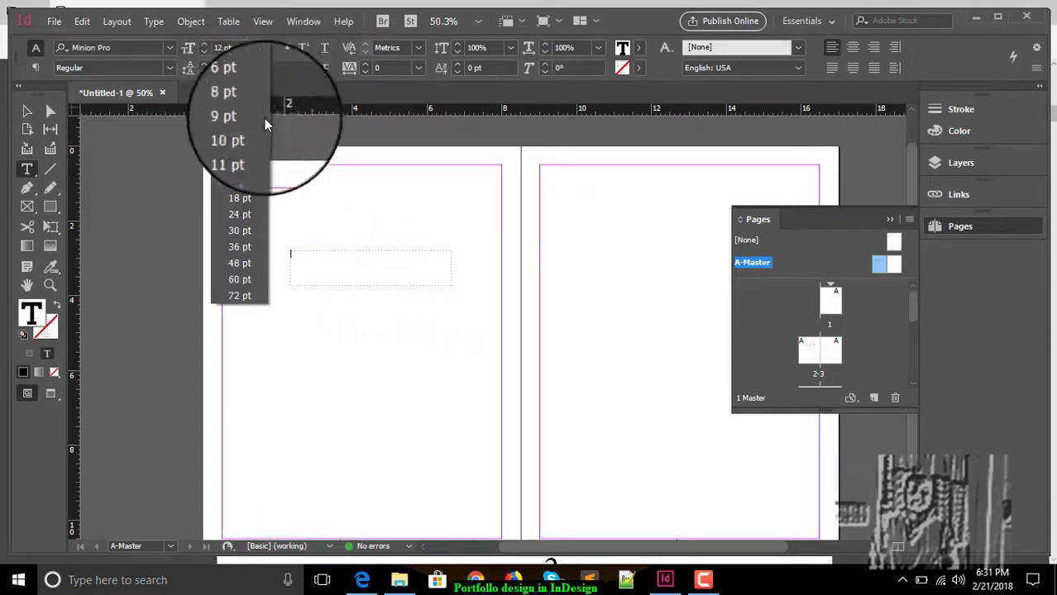
pyautogui.click(241, 235)
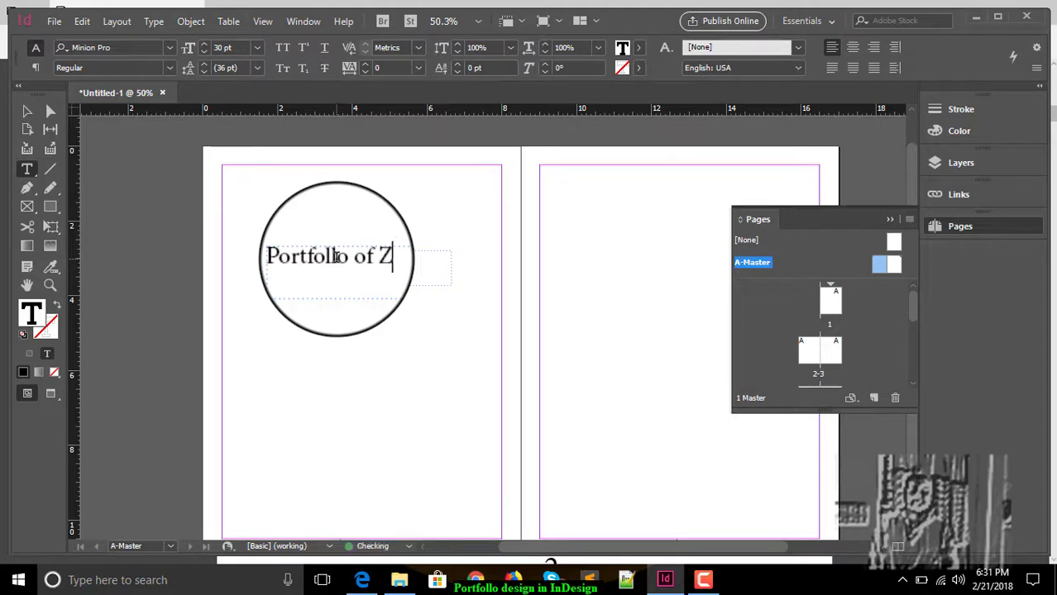
pyautogui.write('hid Ha-')
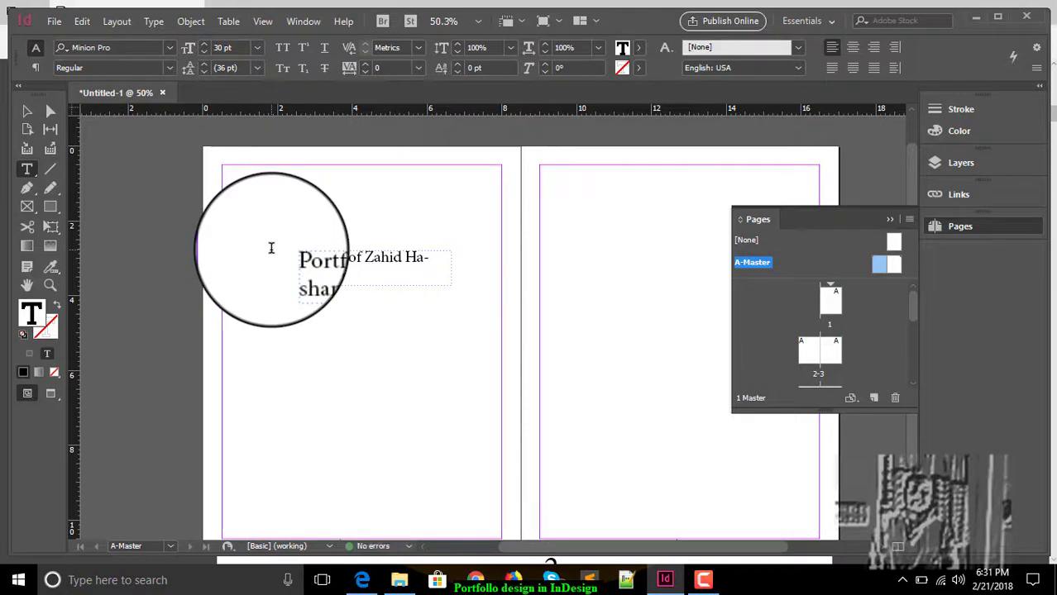
# Step: Fit the header frame, about 4.5 by 0.55 in, into the left master page's upper right corner and copy it to the right page
pyautogui.click(28, 111)
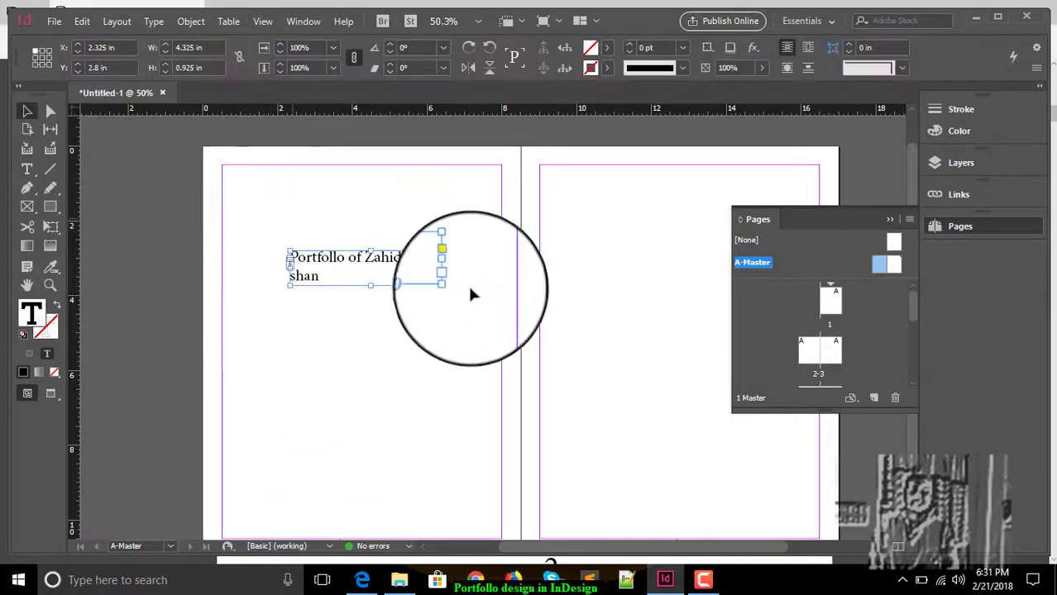
pyautogui.moveTo(452, 267)
pyautogui.mouseDown()
pyautogui.moveTo(510, 266)
pyautogui.moveTo(455, 261)
pyautogui.mouseUp()
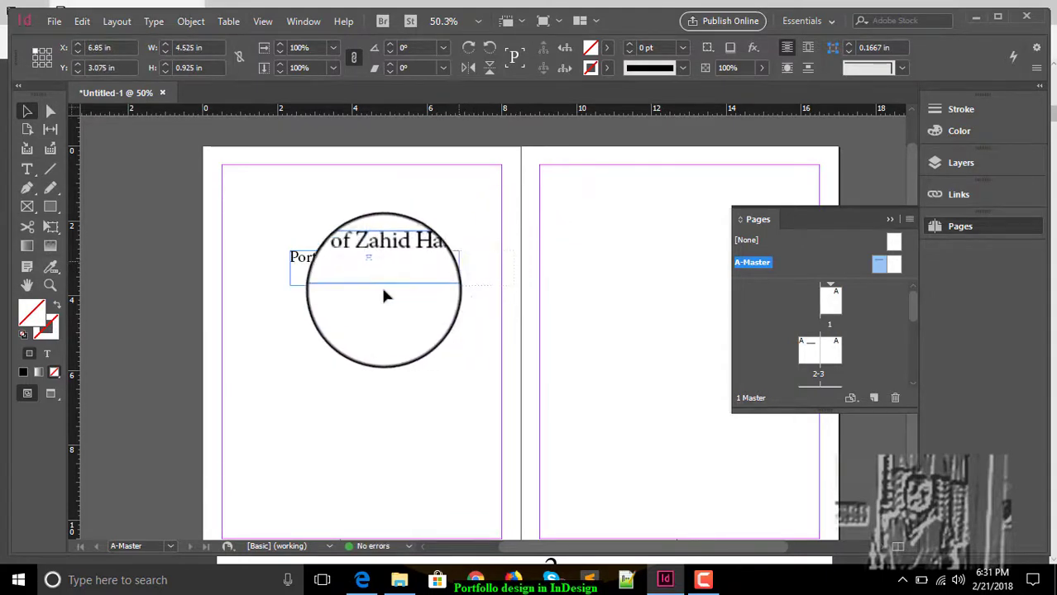
pyautogui.moveTo(375, 285); pyautogui.dragTo(410, 187)
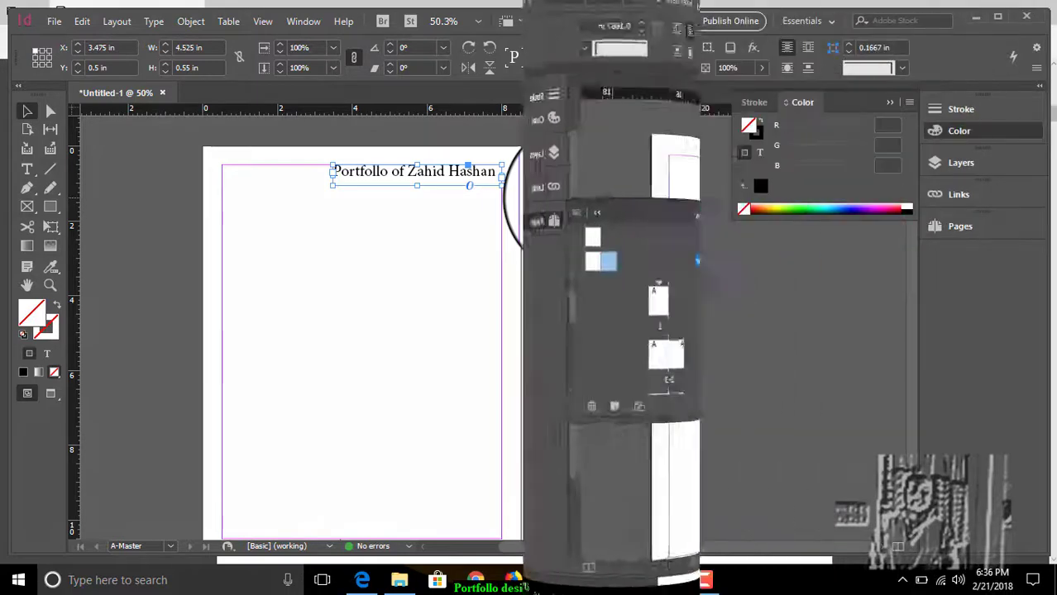
pyautogui.moveTo(221, 159); pyautogui.dragTo(541, 160)
pyautogui.click(527, 198)
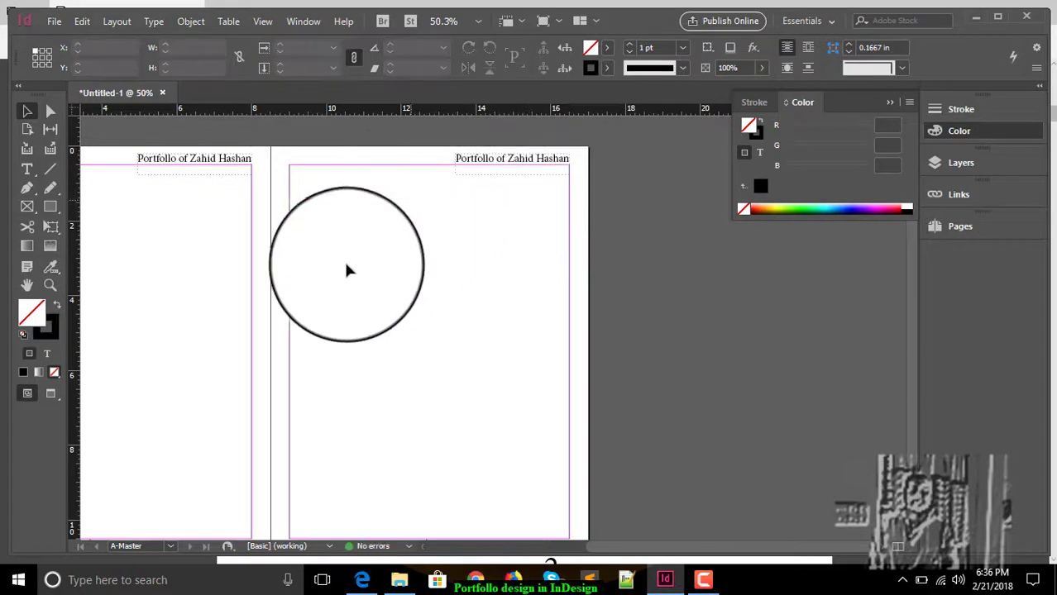
# Step: Go to page 1 and check the portfolio header on it and on the following spread
pyautogui.scroll(1, 343, 264)
pyautogui.hscroll(-5, 438, 282)
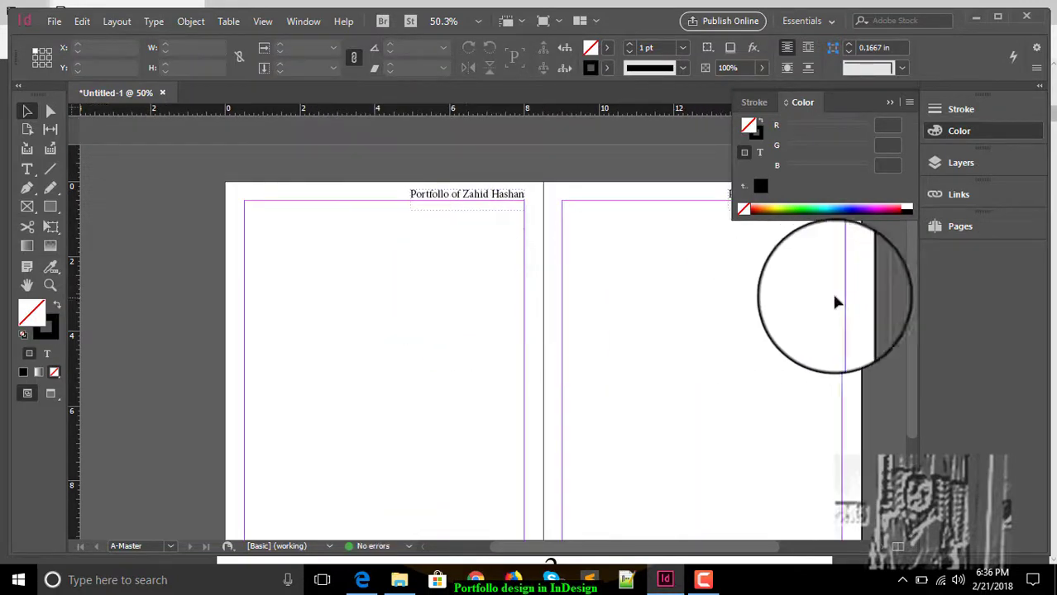
pyautogui.click(959, 226)
pyautogui.doubleClick(828, 302)
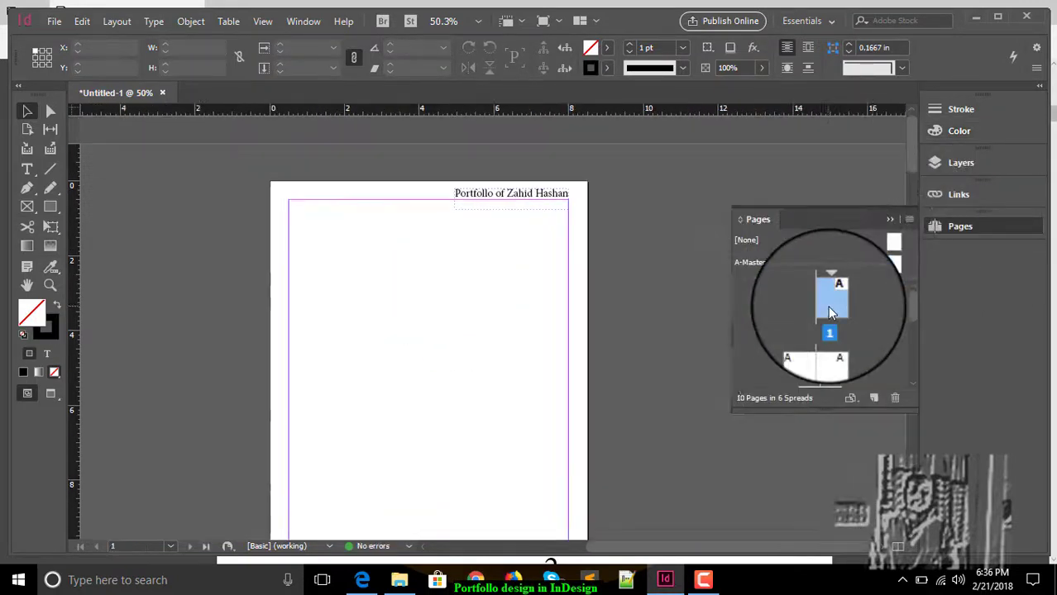
pyautogui.scroll(-10, 505, 239)
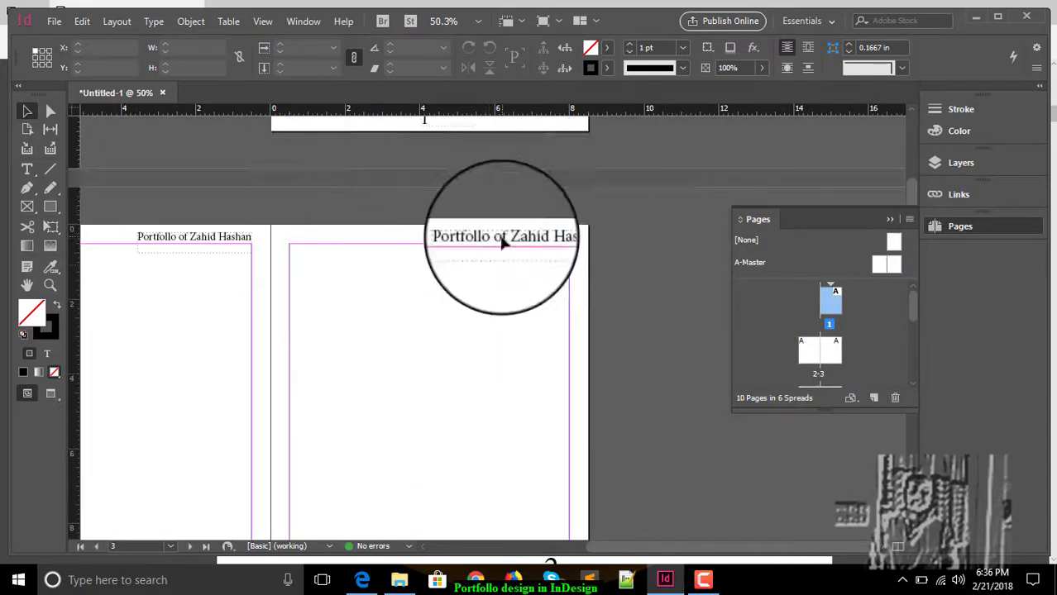
# Step: Check the portfolio header on pages 1 to 3 and on both pages of A-Master
pyautogui.hscroll(-5, 487, 273)
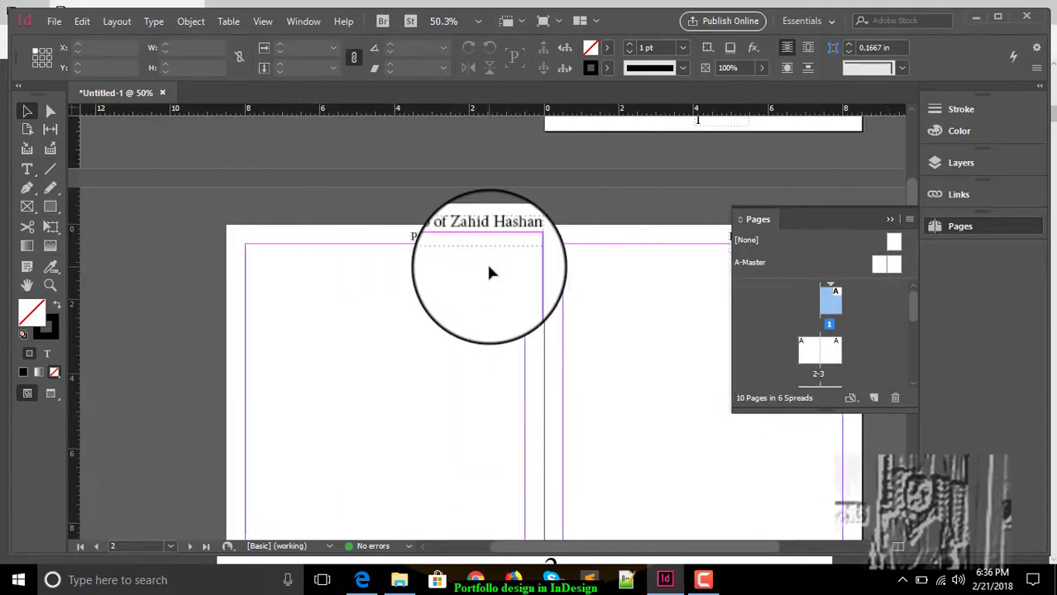
pyautogui.scroll(-3, 488, 273)
pyautogui.scroll(8, 486, 261)
pyautogui.hscroll(4, 500, 196)
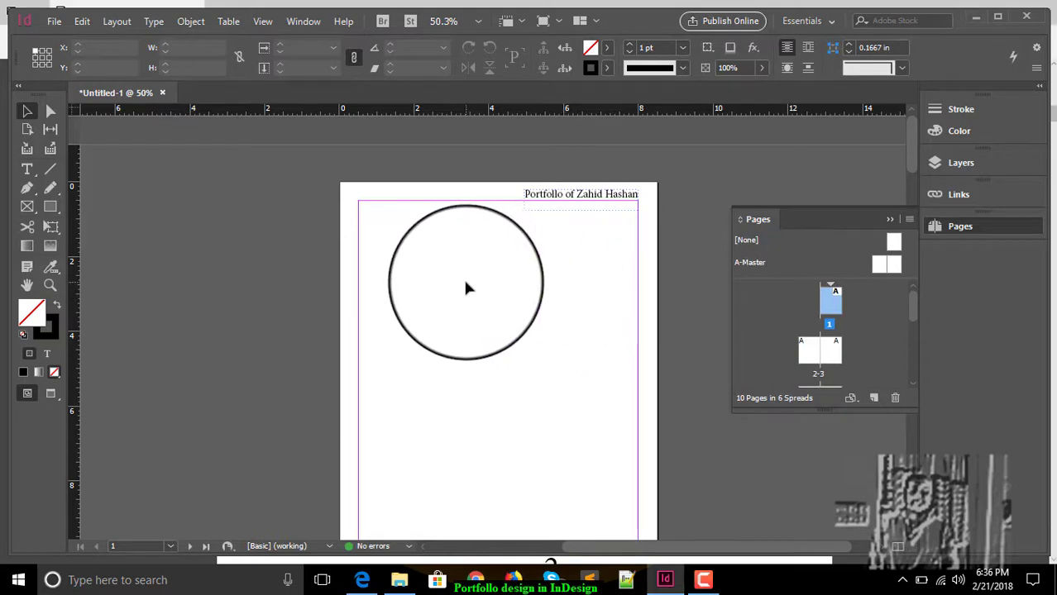
pyautogui.doubleClick(880, 264)
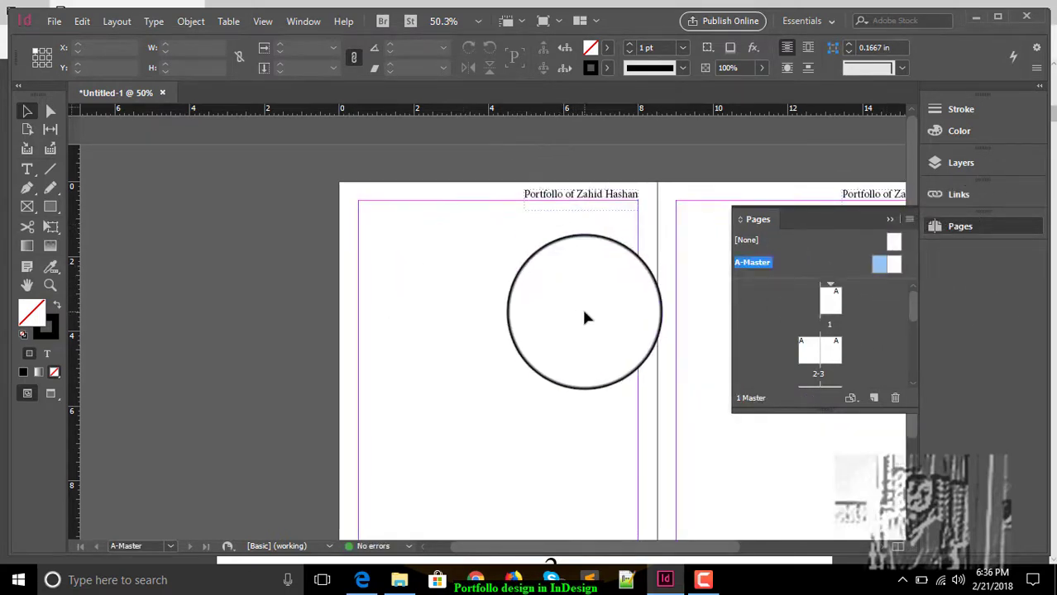
pyautogui.hscroll(4, 584, 312)
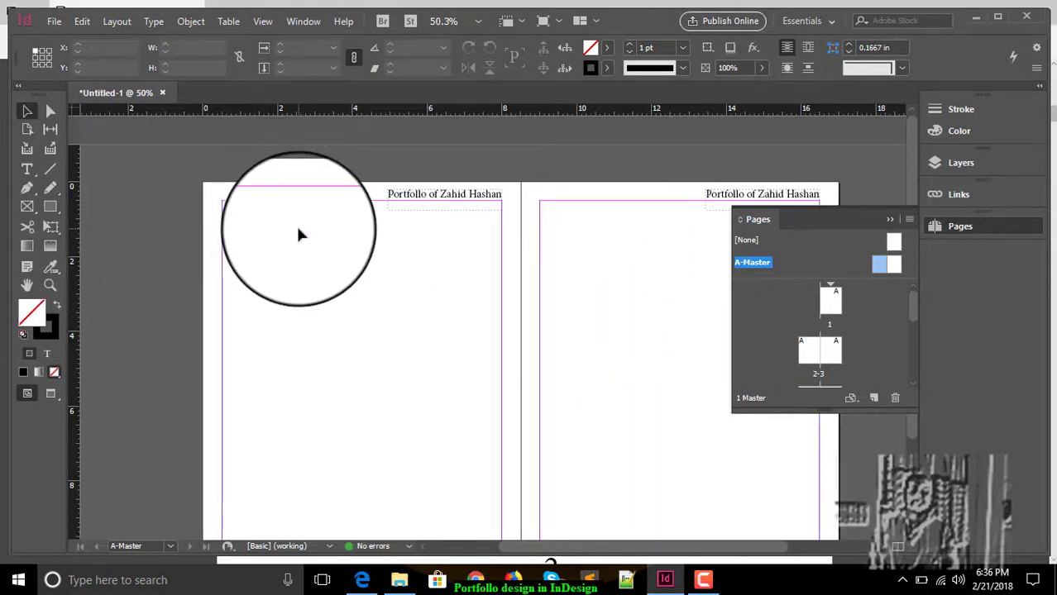
pyautogui.scroll(-2, 297, 230)
pyautogui.scroll(2, 297, 230)
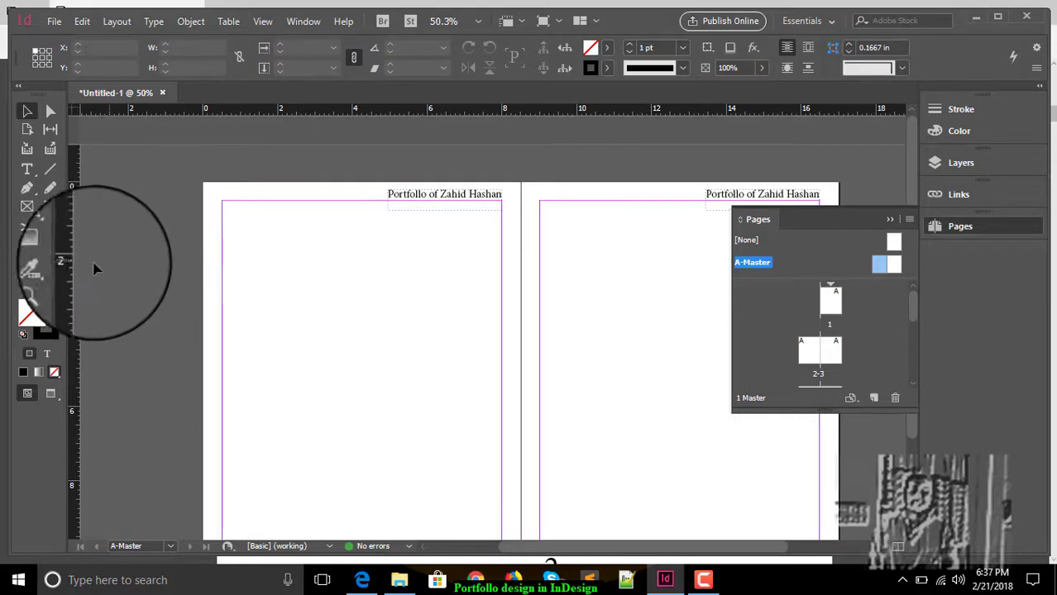
# Step: Return from the image folder to InDesign and browse to D:\TOT_File\NUSA\mockup\PRE_InD for the image to place
pyautogui.click(701, 580)
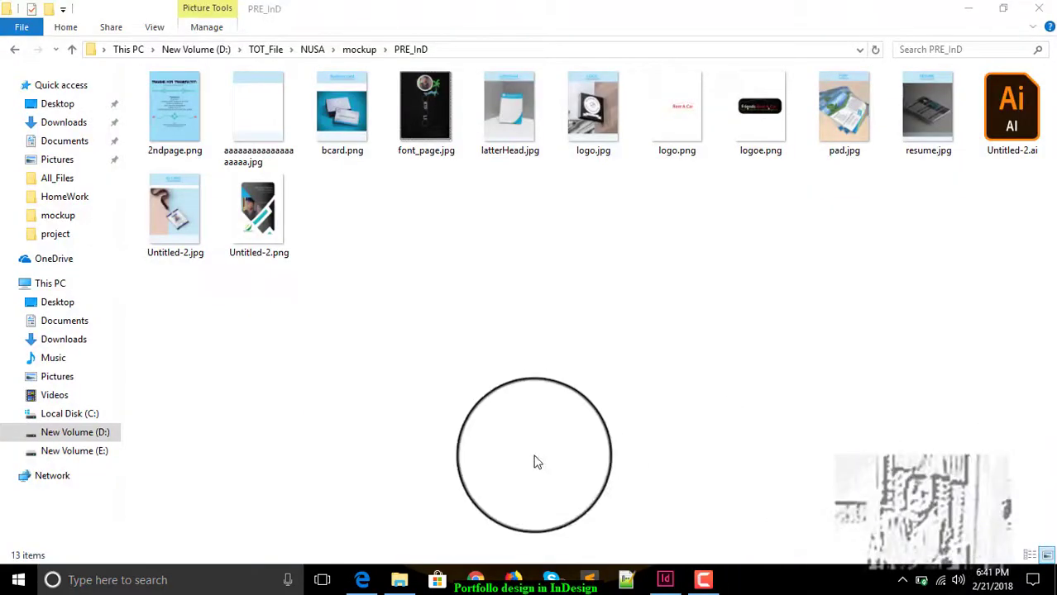
pyautogui.click(668, 580)
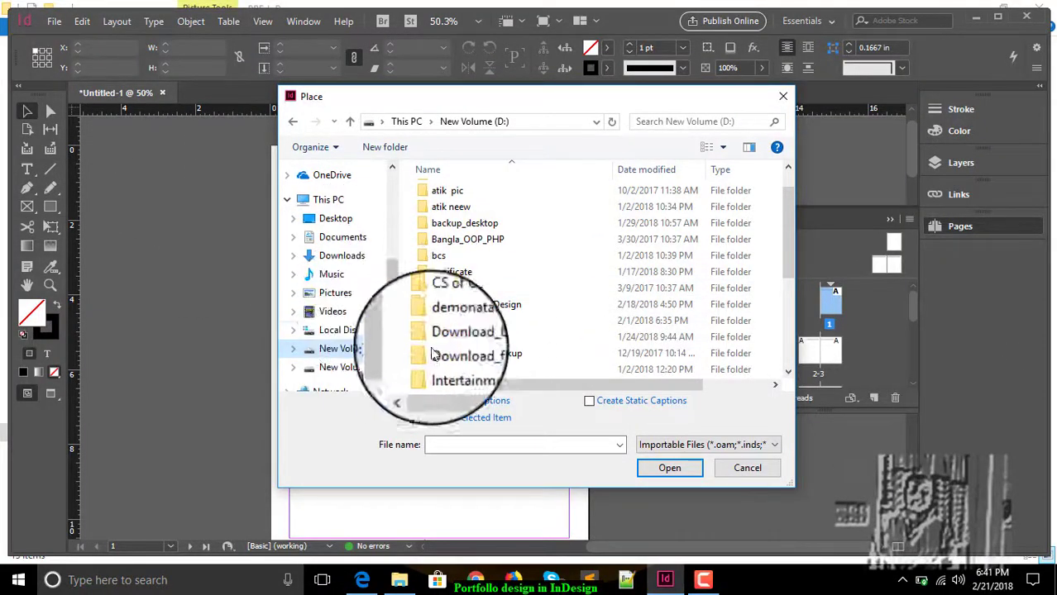
pyautogui.scroll(-2, 485, 316)
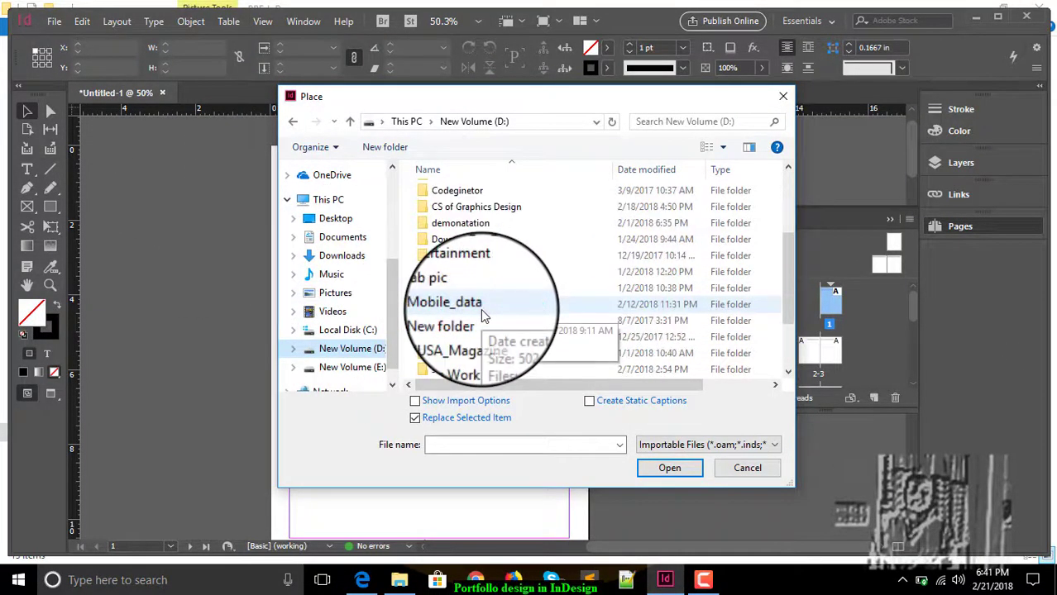
pyautogui.scroll(-2, 468, 361)
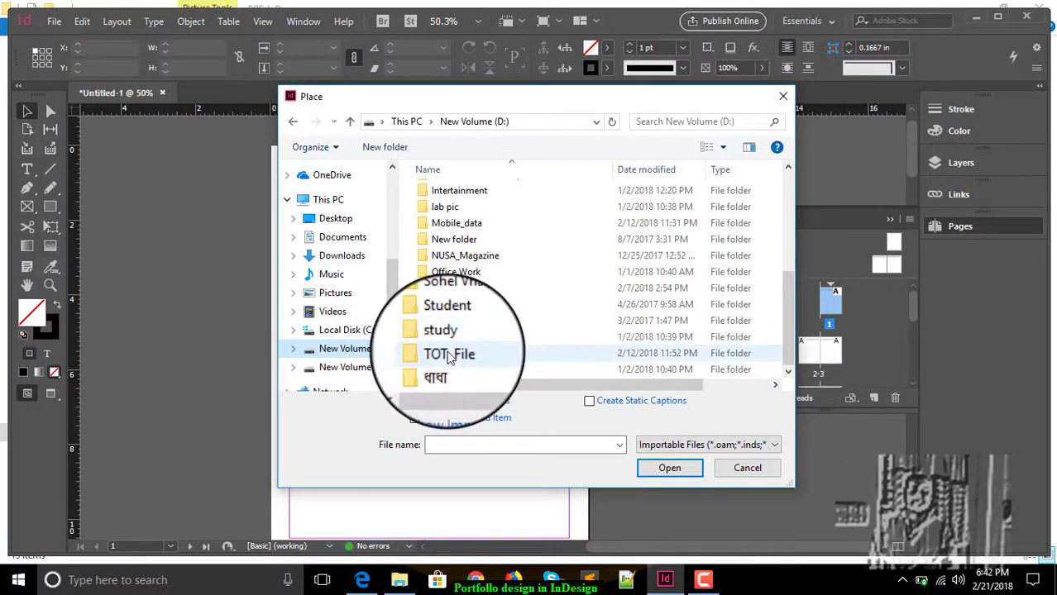
pyautogui.doubleClick(453, 353)
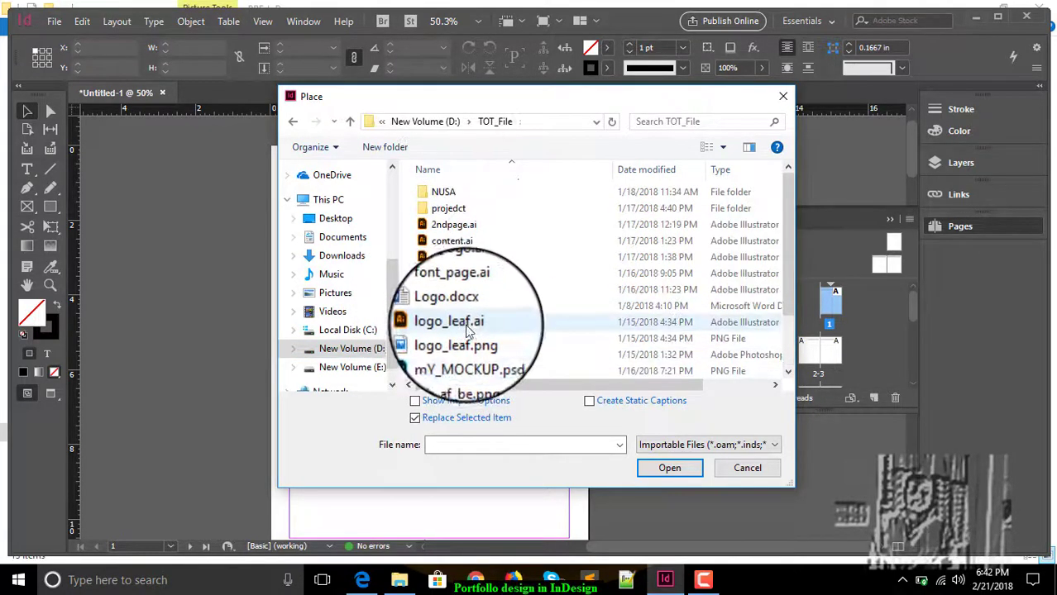
pyautogui.doubleClick(460, 213)
pyautogui.click(417, 124)
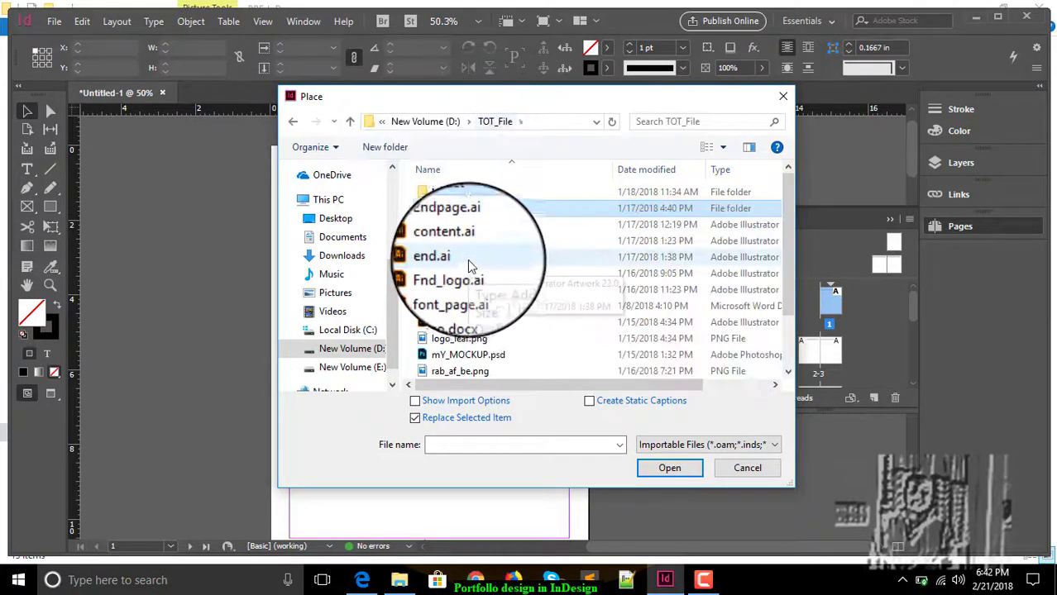
pyautogui.scroll(1, 450, 211)
pyautogui.doubleClick(454, 194)
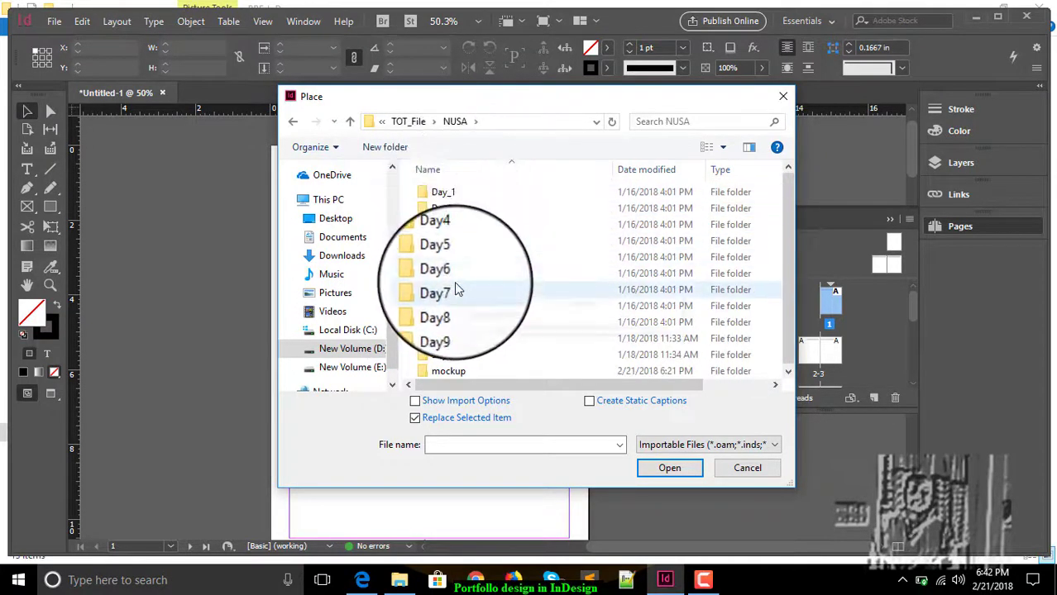
pyautogui.click(466, 369)
pyautogui.doubleClick(468, 369)
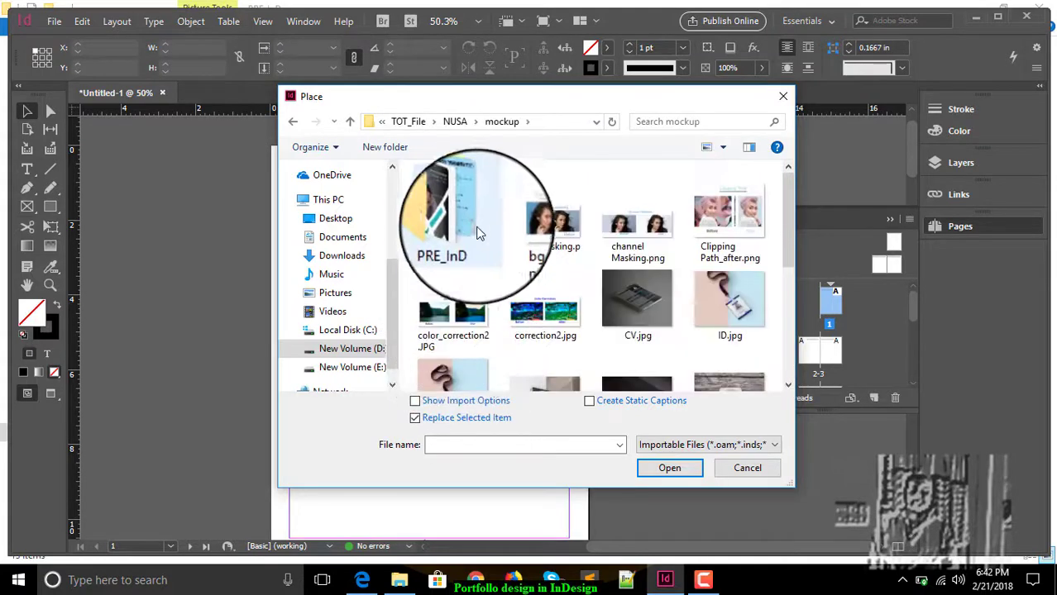
pyautogui.doubleClick(463, 217)
# Step: Place font_page.jpg on page 1 at about 7.49 by 10.30 in and move it up below the header to Y 0.5681 in
pyautogui.click(717, 221)
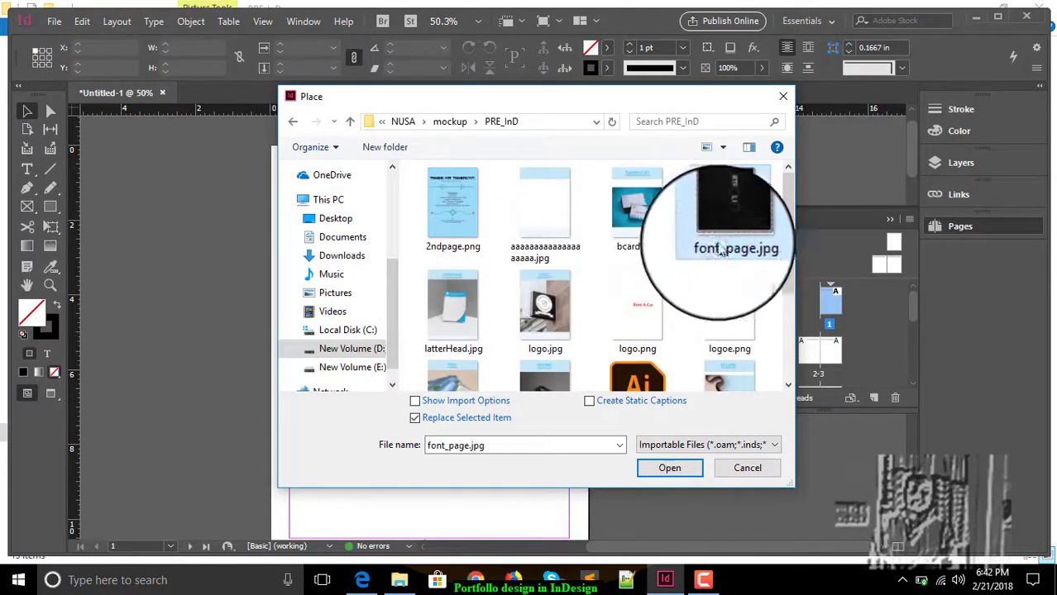
pyautogui.click(669, 468)
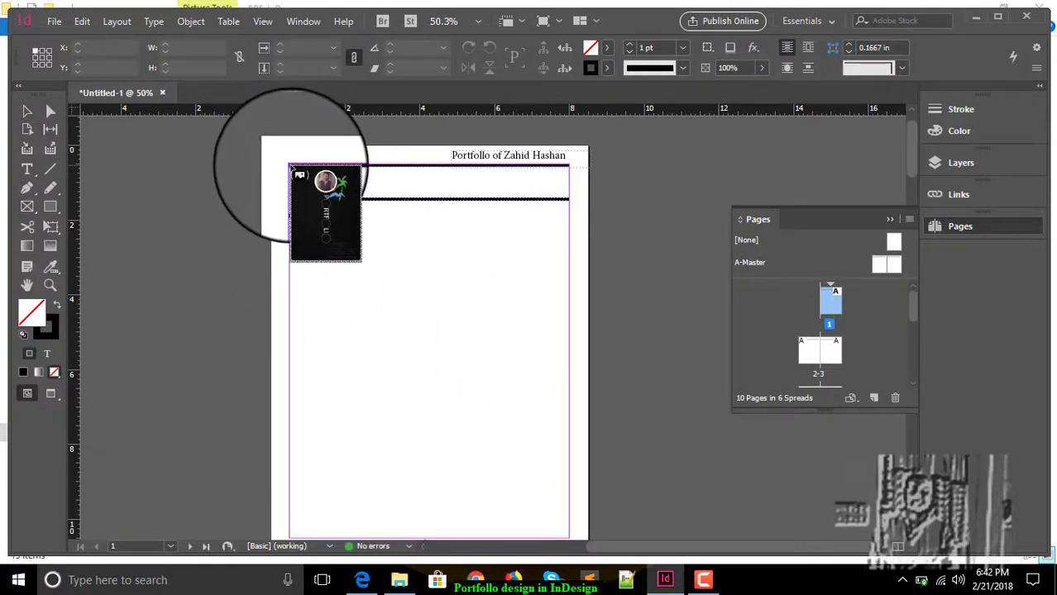
pyautogui.moveTo(290, 200); pyautogui.dragTo(569, 392)
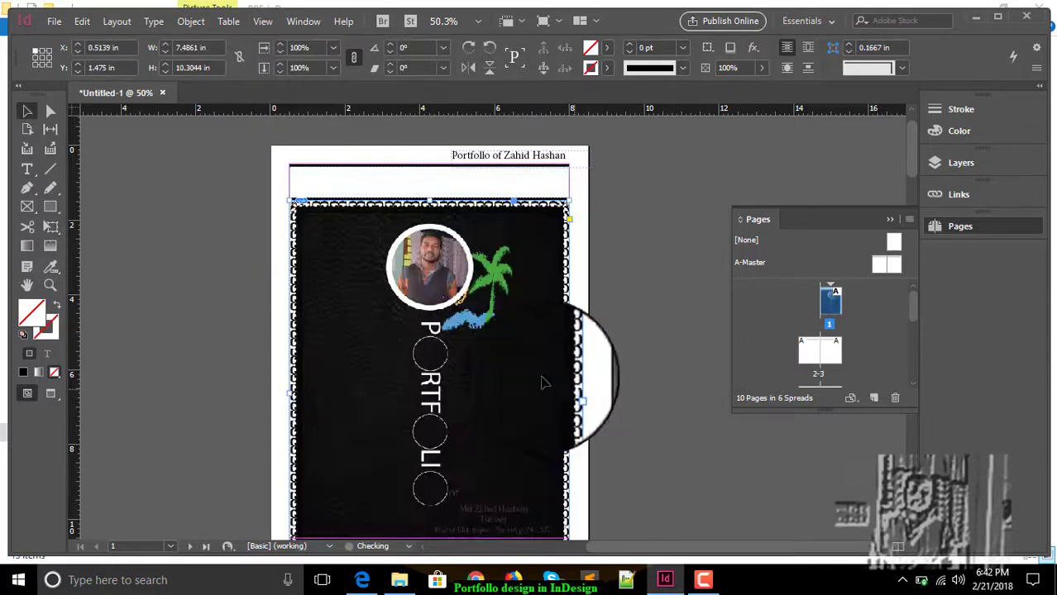
pyautogui.scroll(-3, 521, 376)
pyautogui.scroll(2, 479, 352)
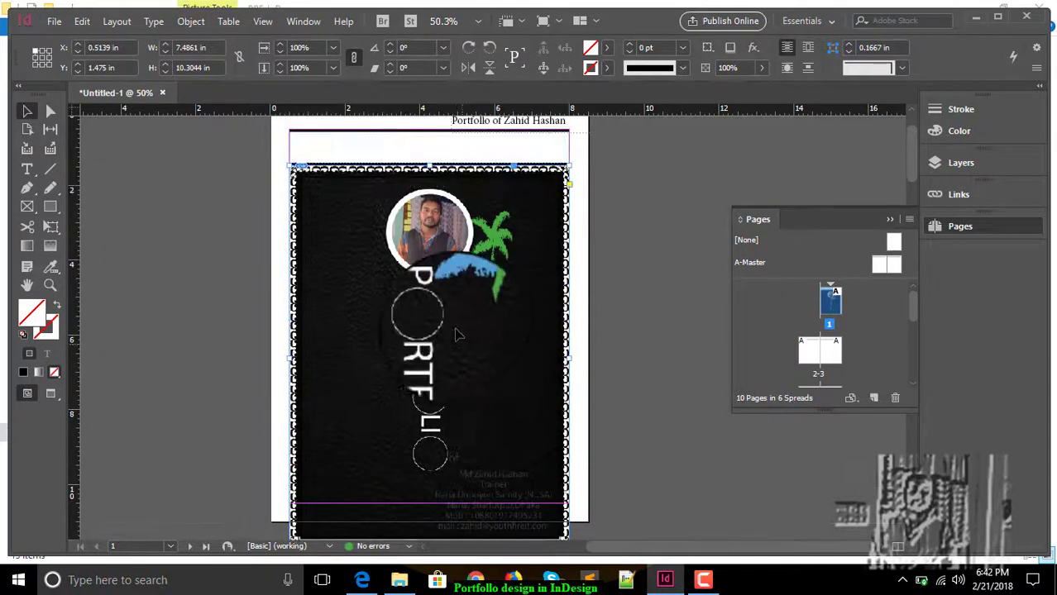
pyautogui.scroll(2, 463, 331)
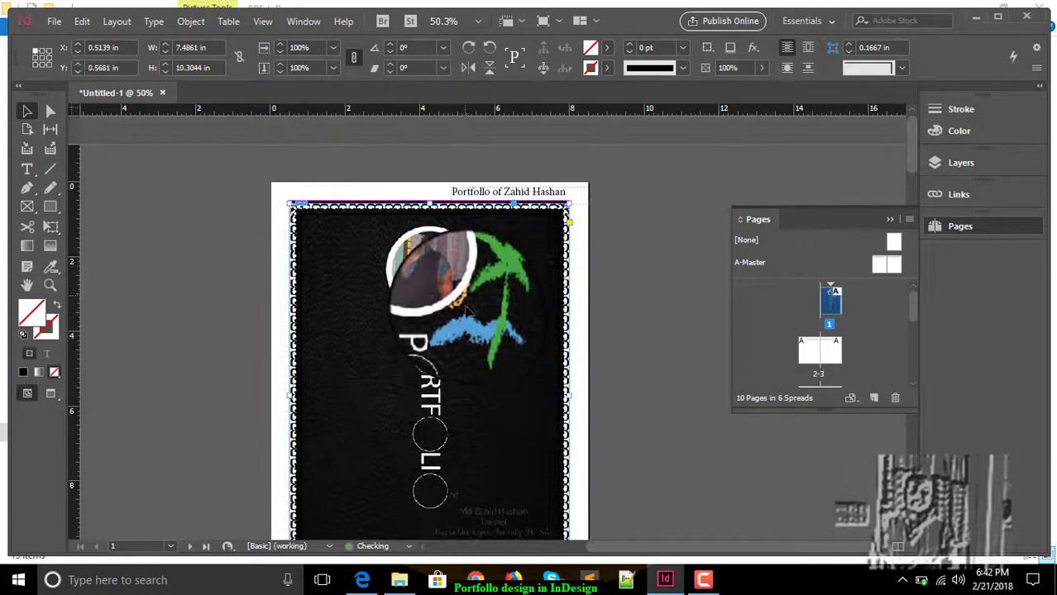
pyautogui.click(229, 213)
# Step: Try to shorten the cover image's frame at its lower edge to a height of about 10.11 in
pyautogui.scroll(-6, 229, 318)
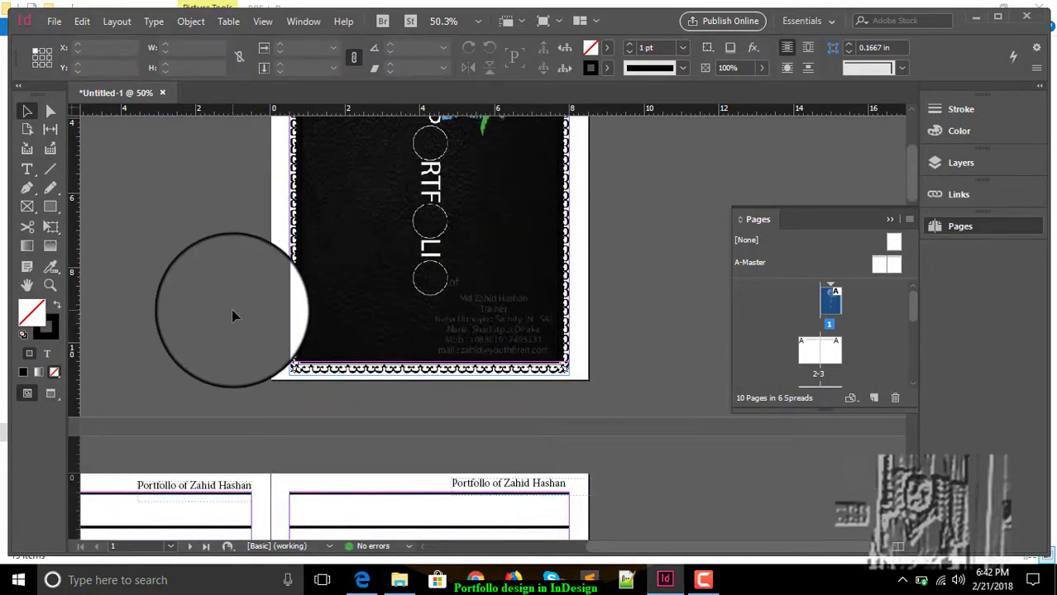
pyautogui.click(446, 379)
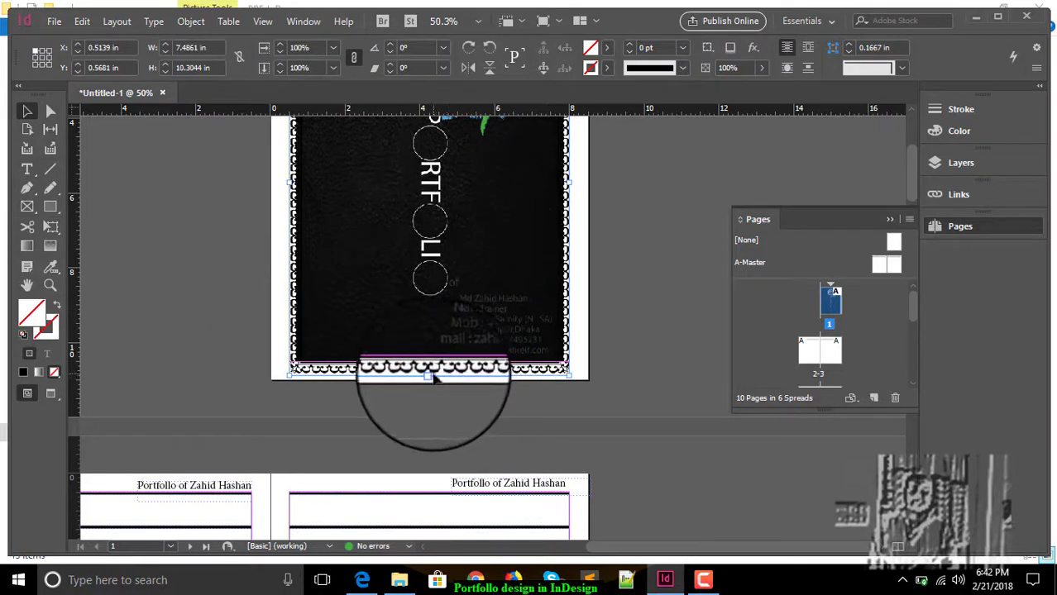
pyautogui.moveTo(429, 370); pyautogui.dragTo(430, 370)
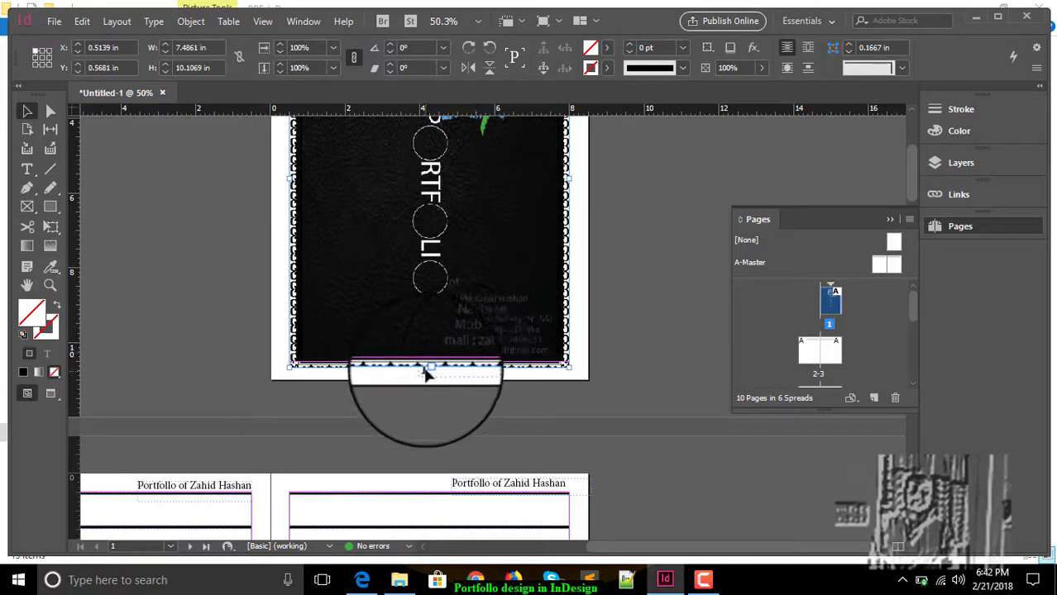
pyautogui.moveTo(425, 370); pyautogui.dragTo(426, 377)
pyautogui.scroll(4, 630, 302)
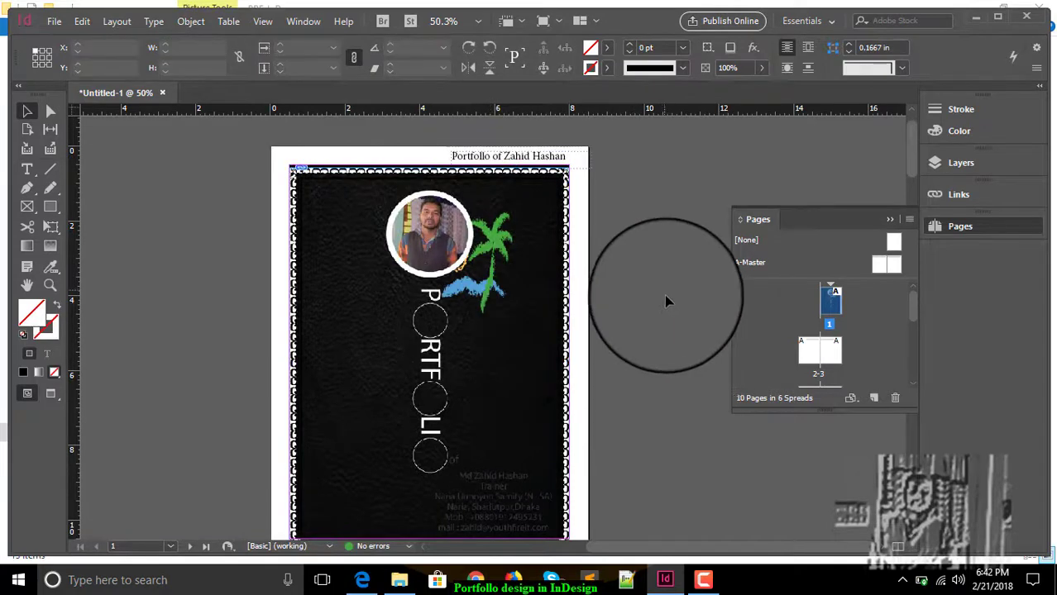
# Step: On page 2, draw a text frame about 4.5 by 0.95 in below the header lines and enter "Logo Design"
pyautogui.scroll(-2, 663, 295)
pyautogui.scroll(2, 664, 295)
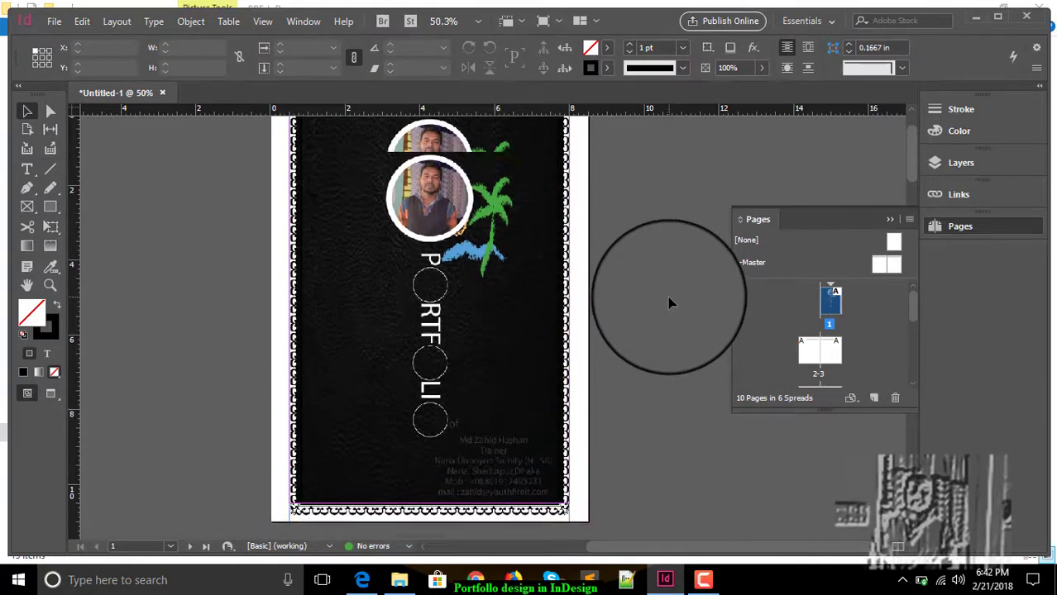
pyautogui.scroll(-8, 653, 295)
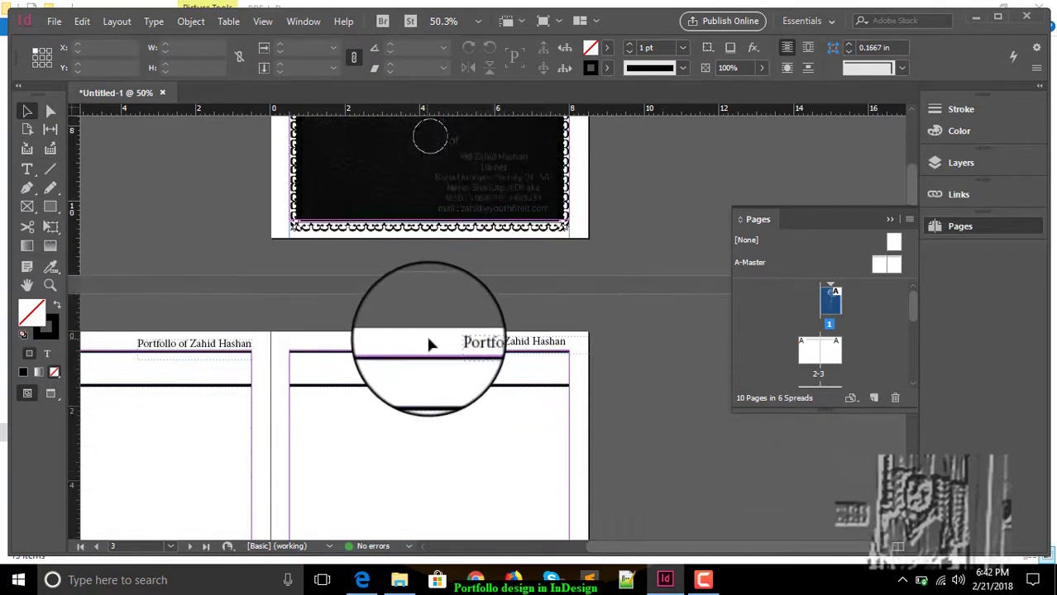
pyautogui.hscroll(-5, 429, 343)
pyautogui.scroll(-6, 429, 342)
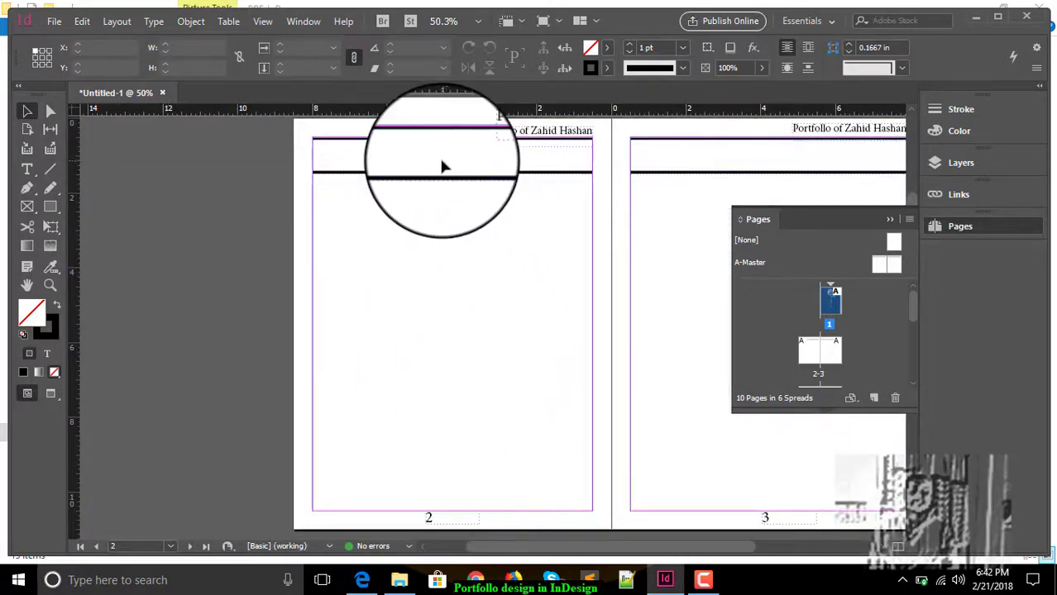
pyautogui.click(26, 168)
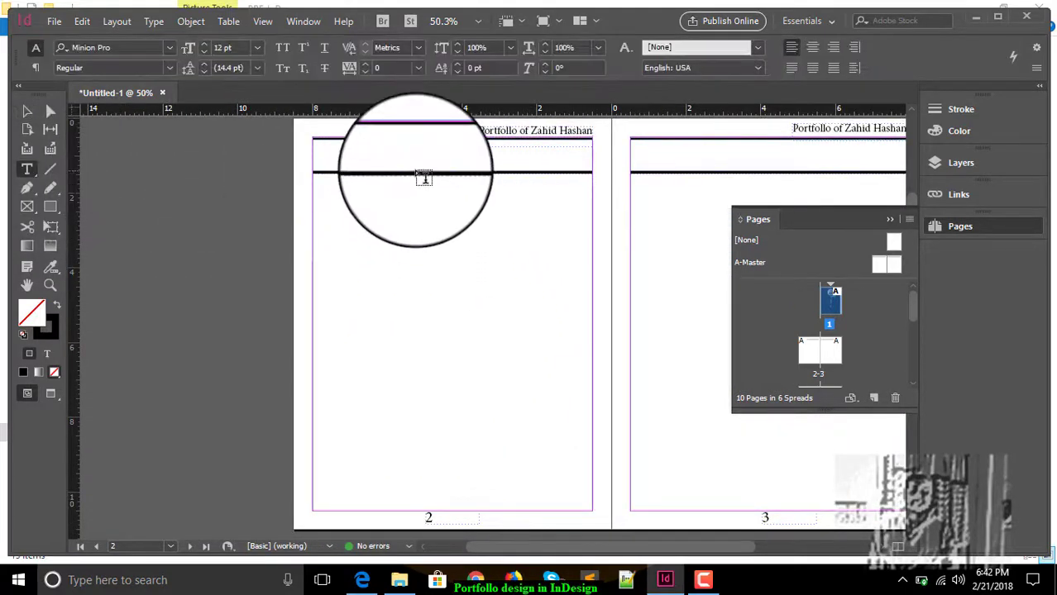
pyautogui.scroll(2, 423, 178)
pyautogui.moveTo(406, 315); pyautogui.dragTo(552, 349)
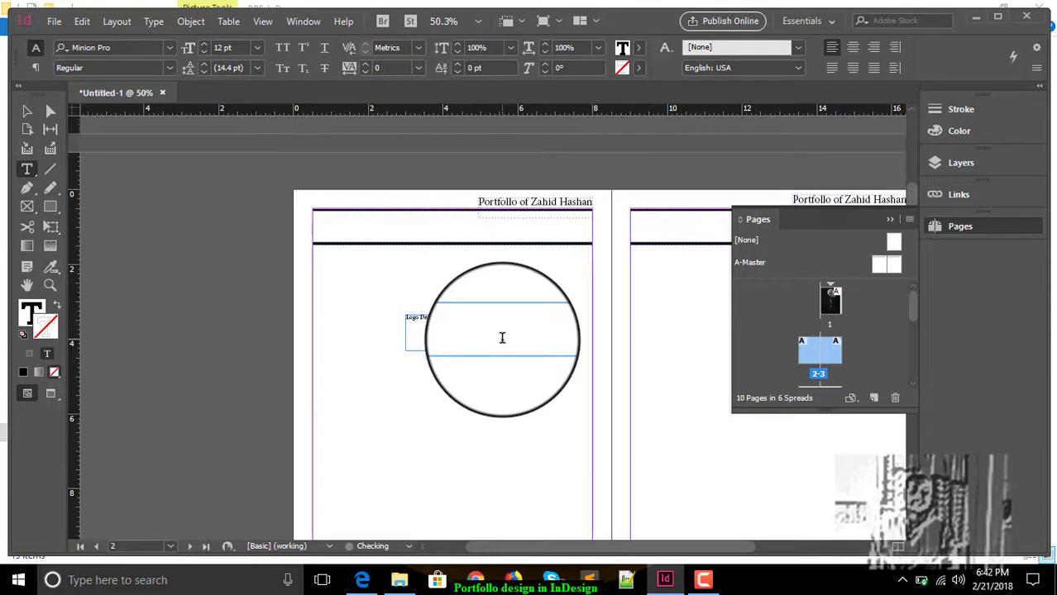
# Step: Enlarge the font size of the whole "Logo Design" title on page 2
pyautogui.hotkey('ctrl', 'a')
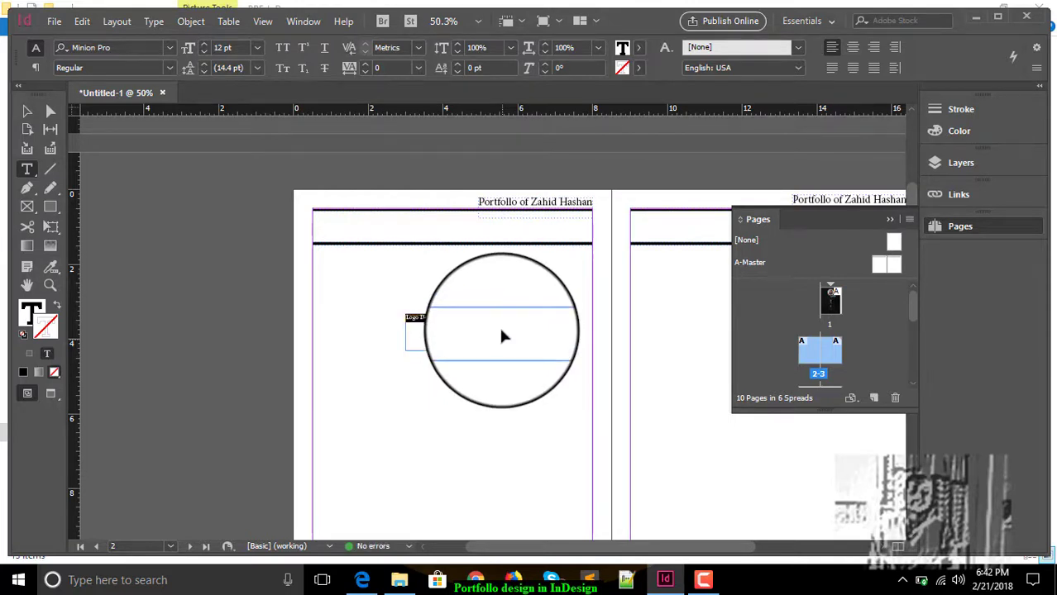
pyautogui.click(257, 47)
pyautogui.click(240, 246)
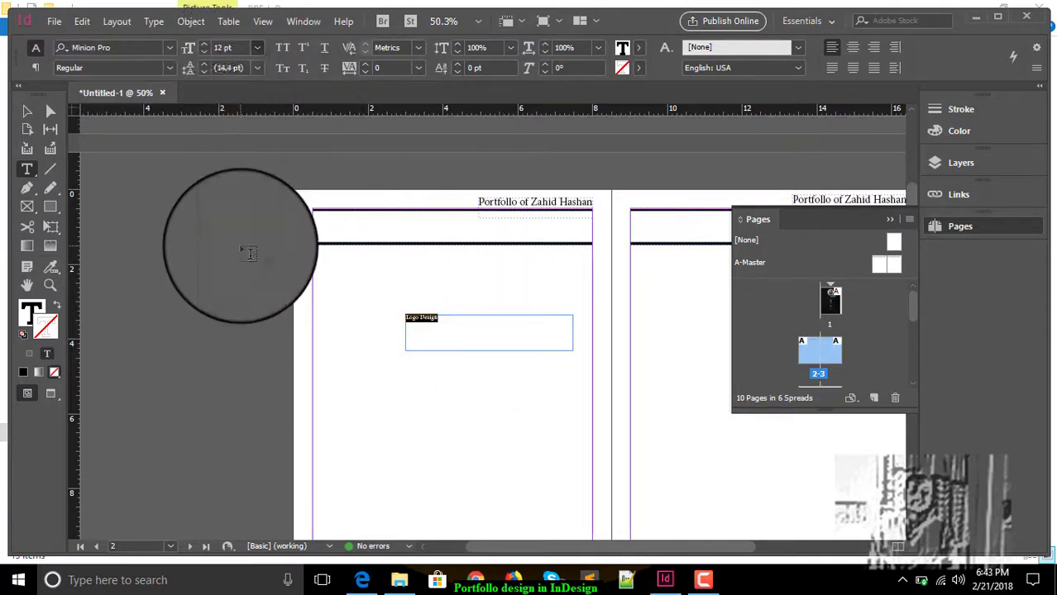
# Step: Shrink the "Logo Design" frame to 2.65 by 0.55 in and centre it between page 2's two header lines
pyautogui.click(27, 111)
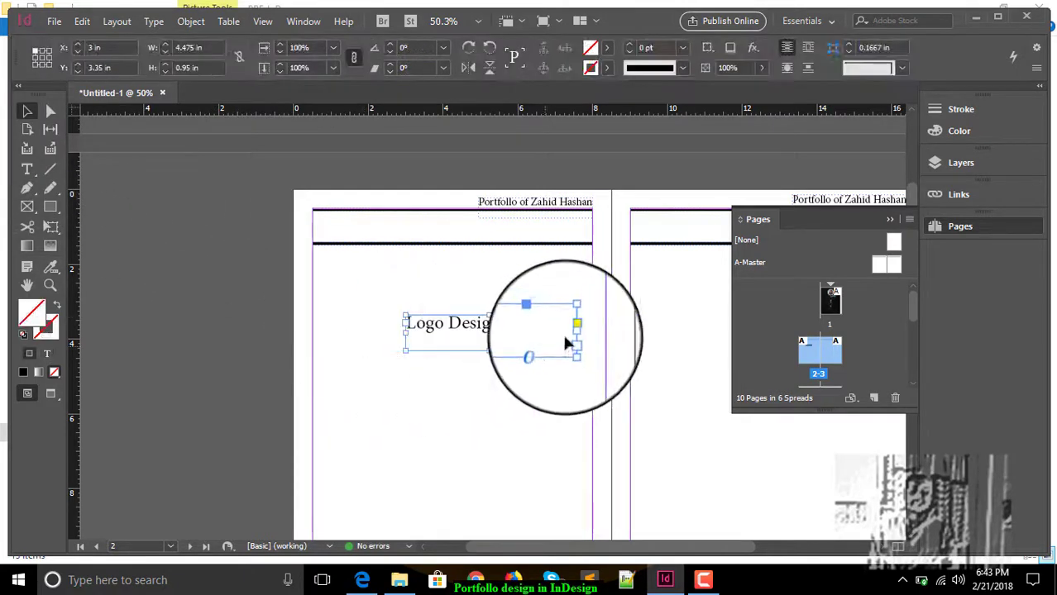
pyautogui.moveTo(574, 333); pyautogui.dragTo(461, 229)
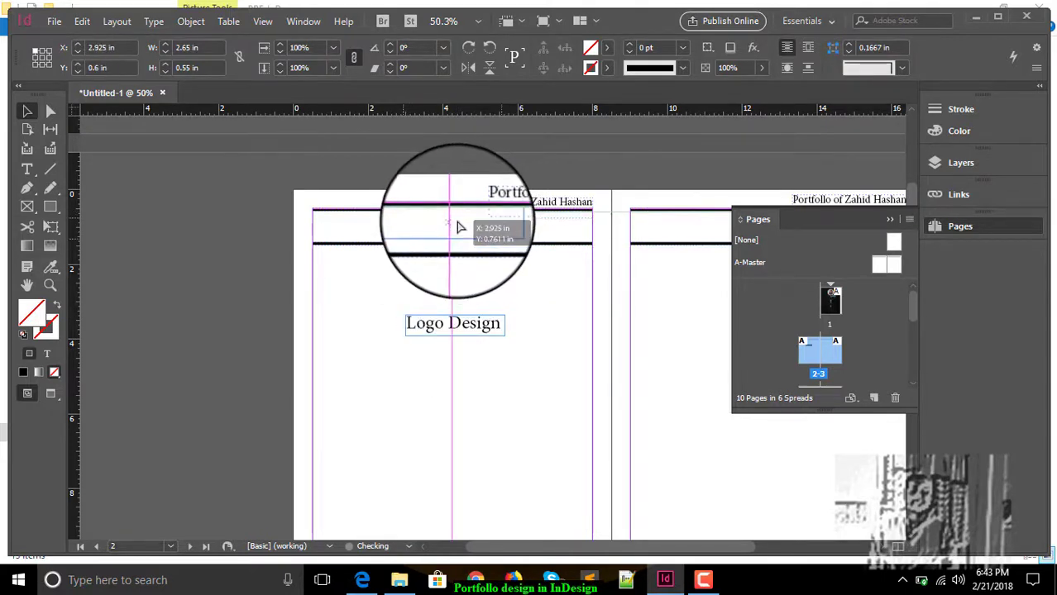
pyautogui.click(490, 253)
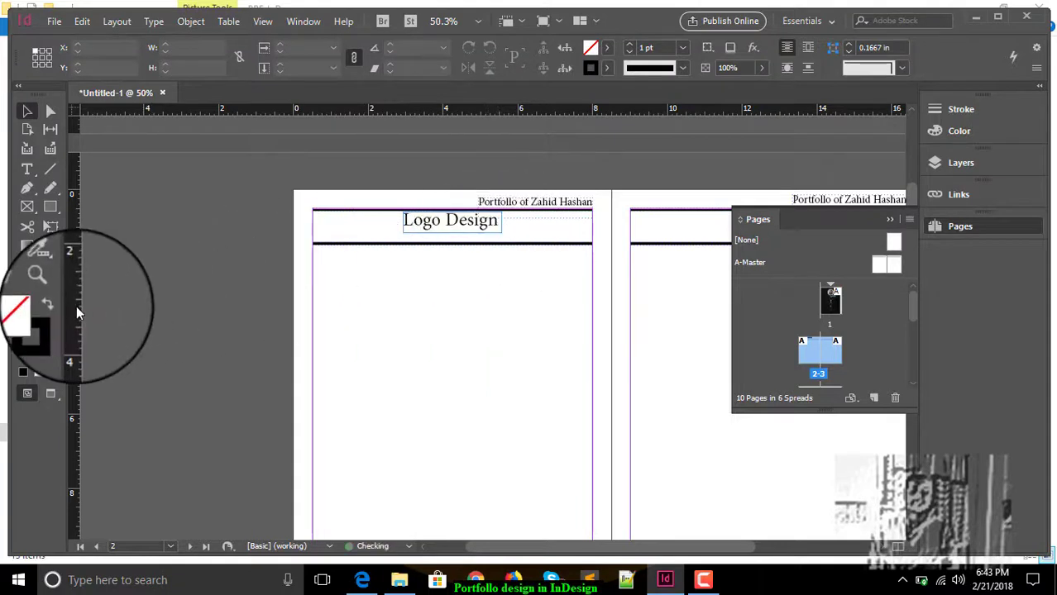
# Step: Check the title's centring with a vertical guide at 4.325 in, delete the guide and nudge the title down to Y 0.6278 in
pyautogui.moveTo(75, 305); pyautogui.dragTo(456, 268)
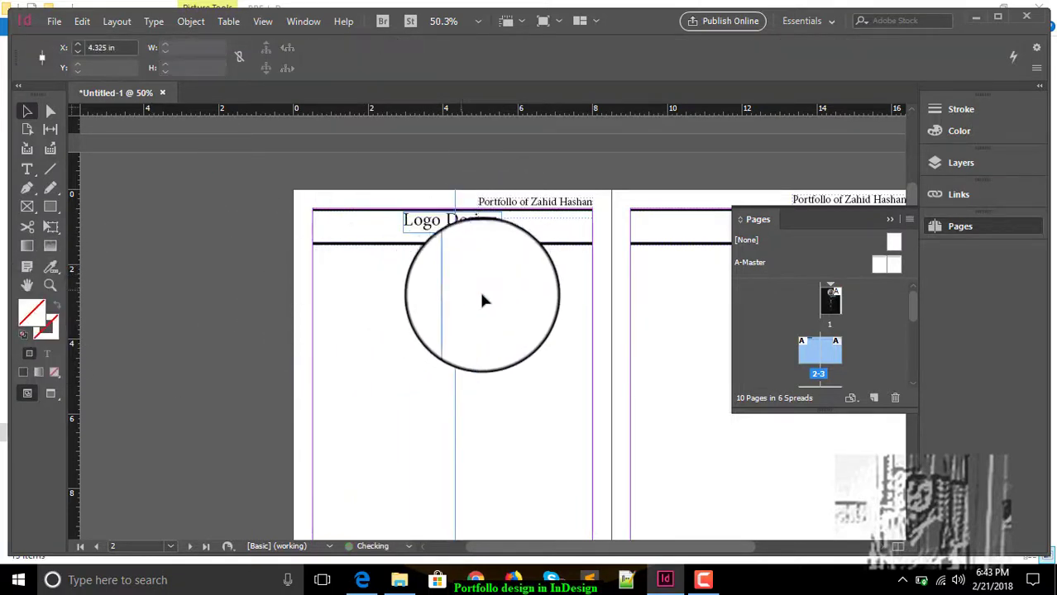
pyautogui.press('Delete')
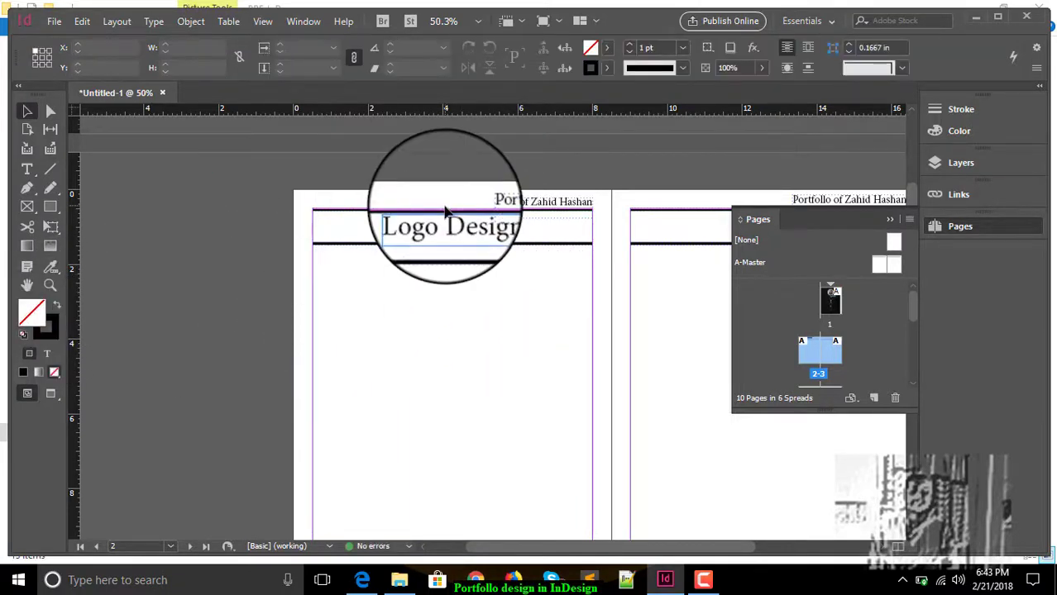
pyautogui.click(447, 223)
pyautogui.press('Down')
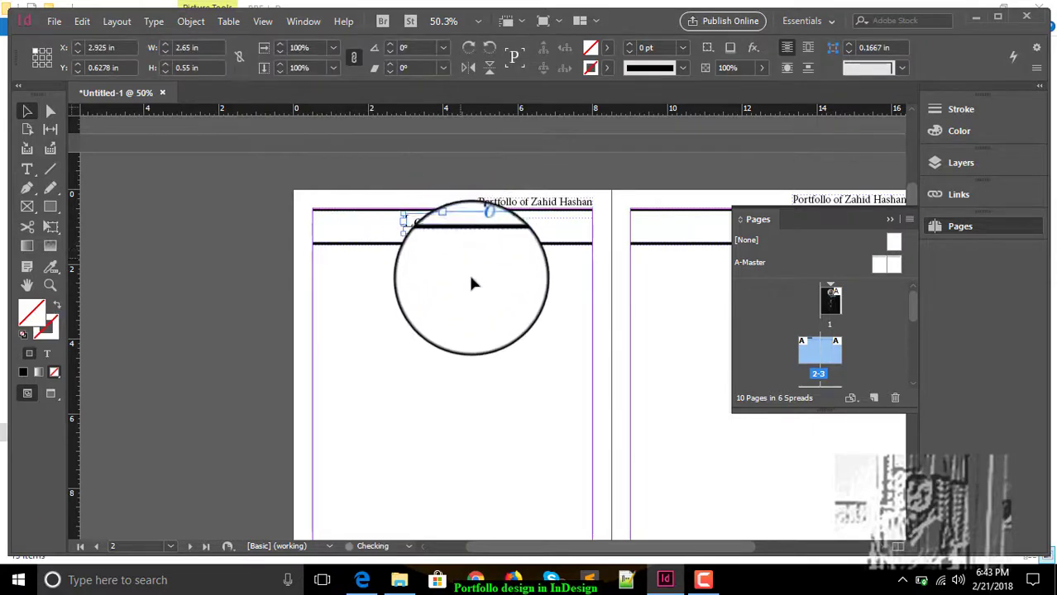
# Step: Place logo.jpg on page 2 below the header lines, spanning the margins at about 7.49 by 10.6 in
pyautogui.click(54, 22)
pyautogui.click(95, 238)
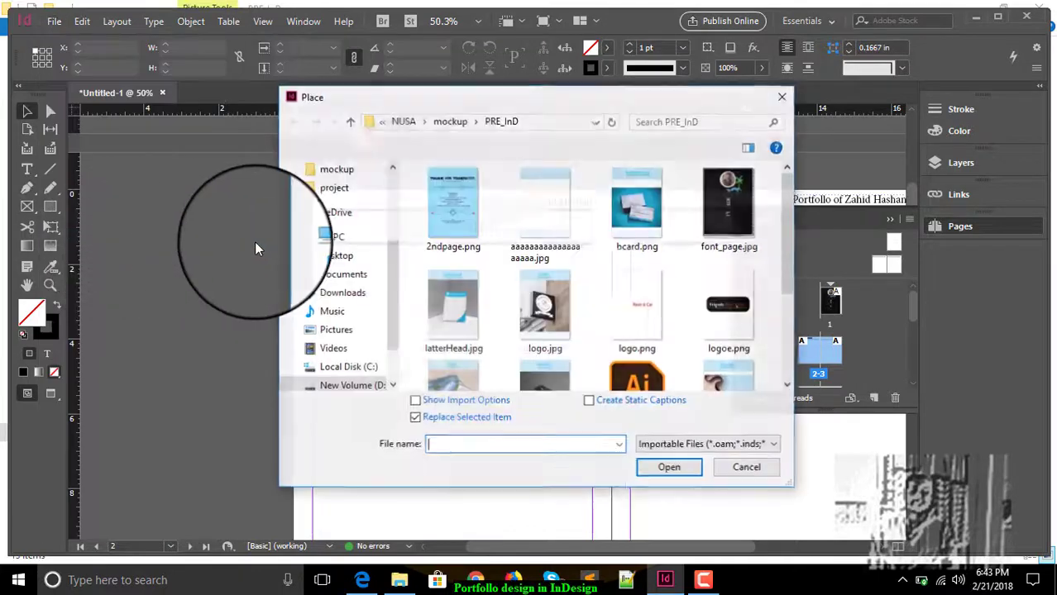
pyautogui.click(537, 312)
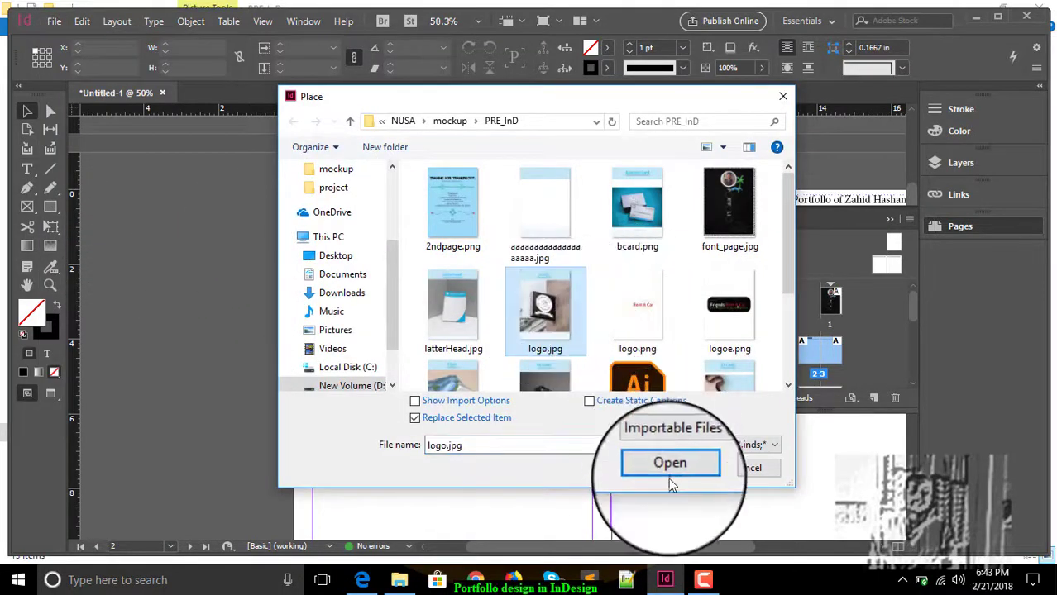
pyautogui.click(668, 468)
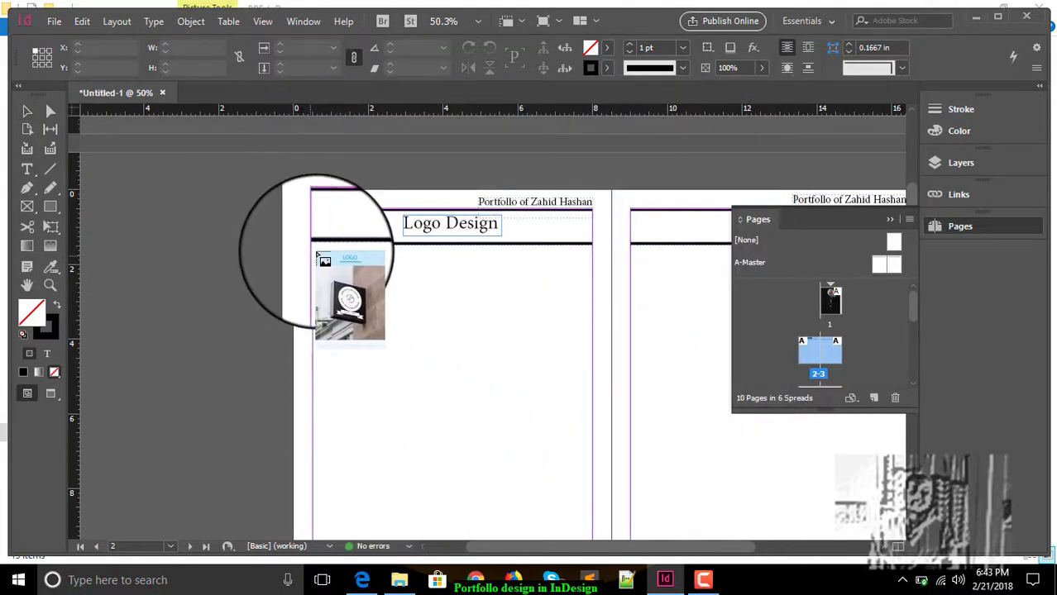
pyautogui.moveTo(315, 251); pyautogui.dragTo(592, 399)
pyautogui.scroll(-2, 549, 368)
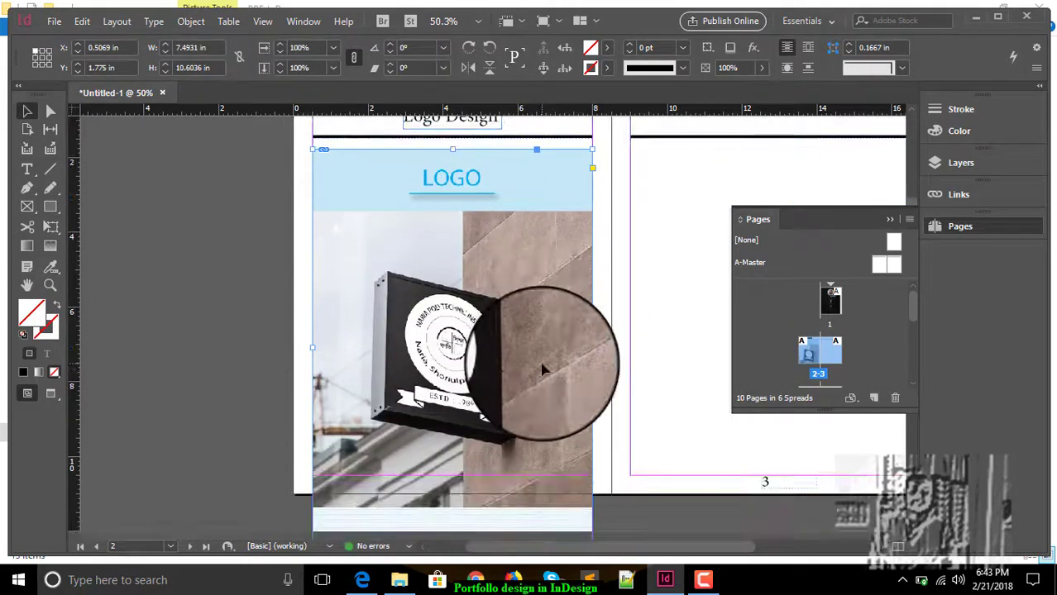
pyautogui.scroll(1, 494, 353)
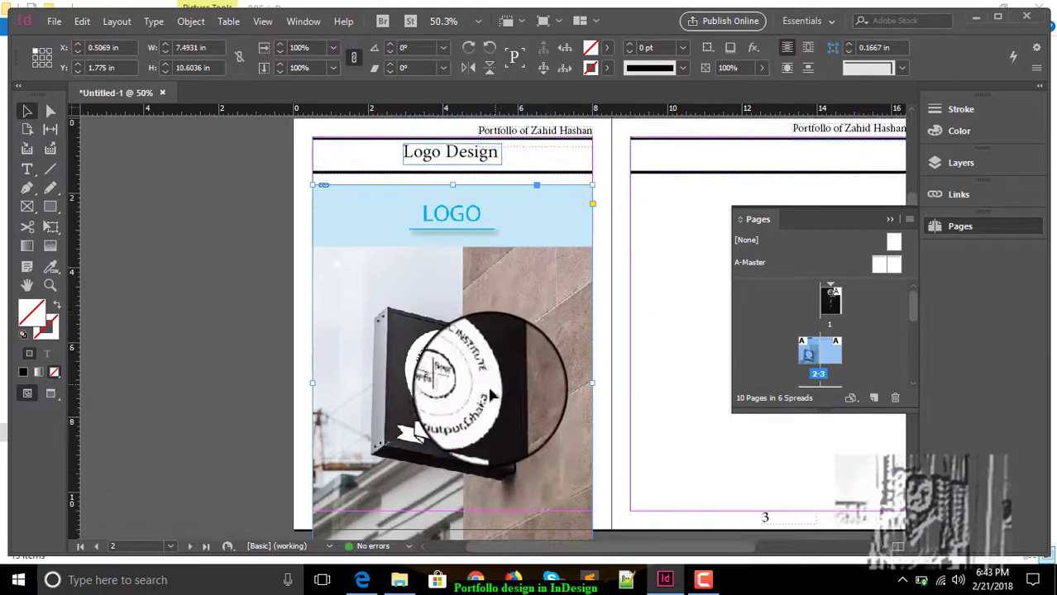
# Step: Crop the logo image's frame to about 6.62 by 8.35 in and move it to X 0.5069, Y 1.475 in below the header lines
pyautogui.moveTo(471, 365); pyautogui.dragTo(487, 342)
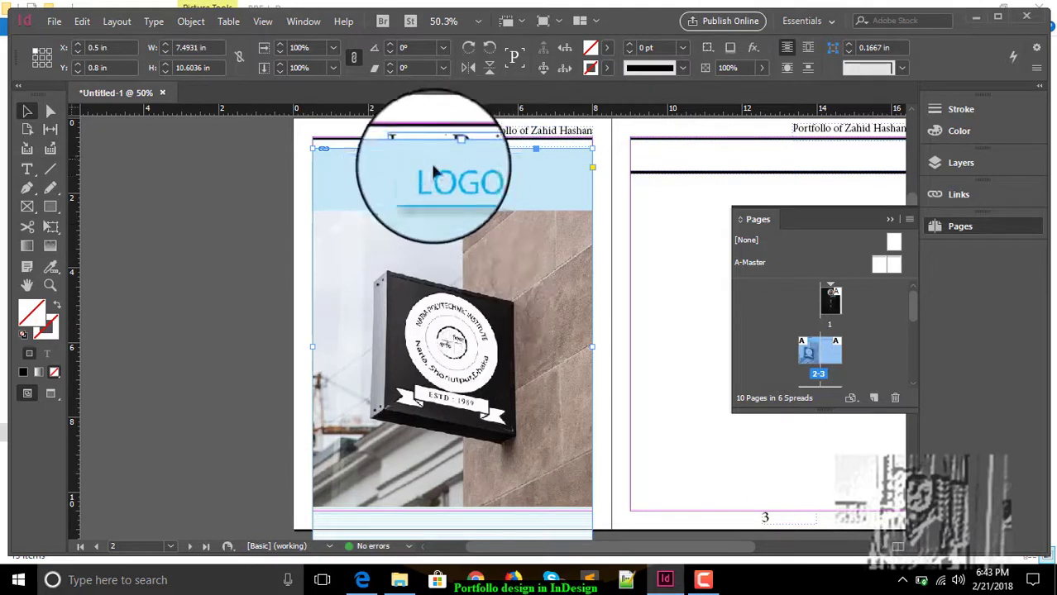
pyautogui.moveTo(313, 149); pyautogui.dragTo(346, 231)
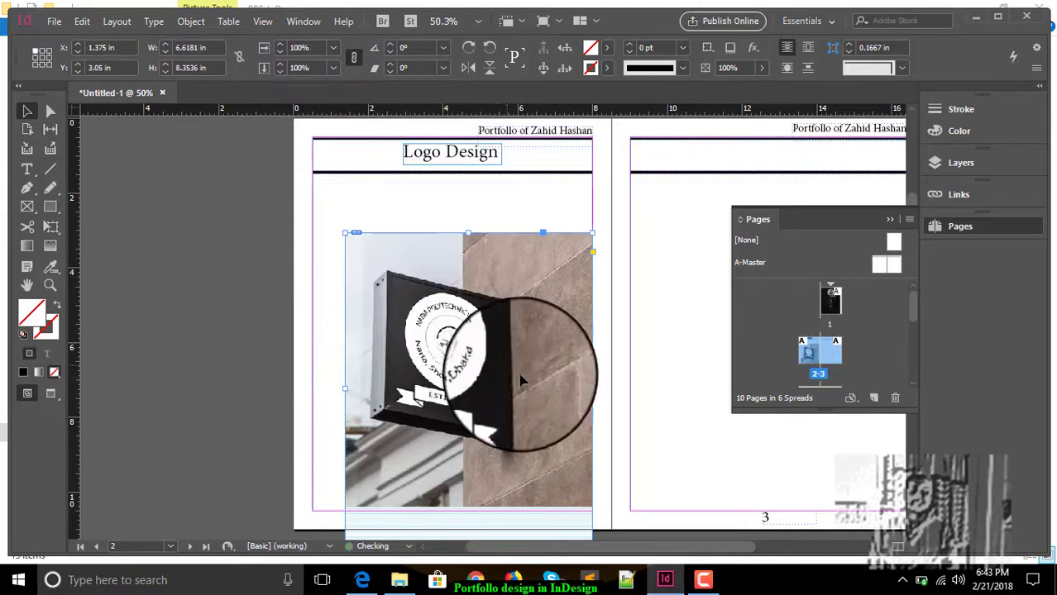
pyautogui.moveTo(524, 377); pyautogui.dragTo(499, 327)
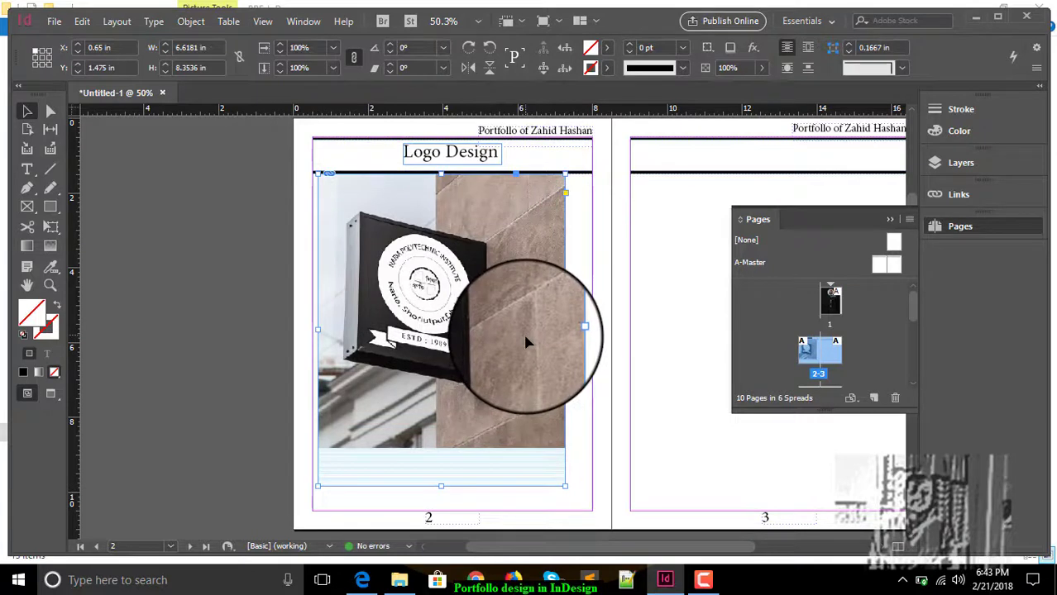
pyautogui.moveTo(527, 341)
pyautogui.mouseDown()
pyautogui.moveTo(514, 345)
pyautogui.moveTo(523, 344)
pyautogui.mouseUp()
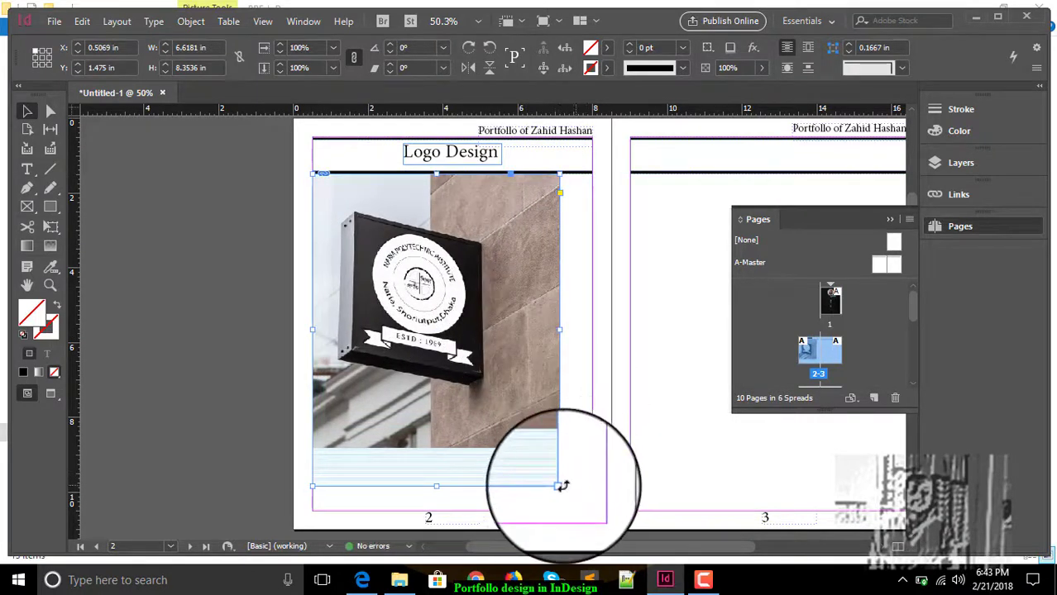
# Step: Extend the logo image's frame to page 2's margins and shift the picture inside it to X+ 0, Y+ -1.5786 in
pyautogui.moveTo(562, 486); pyautogui.dragTo(589, 508)
pyautogui.click(261, 341)
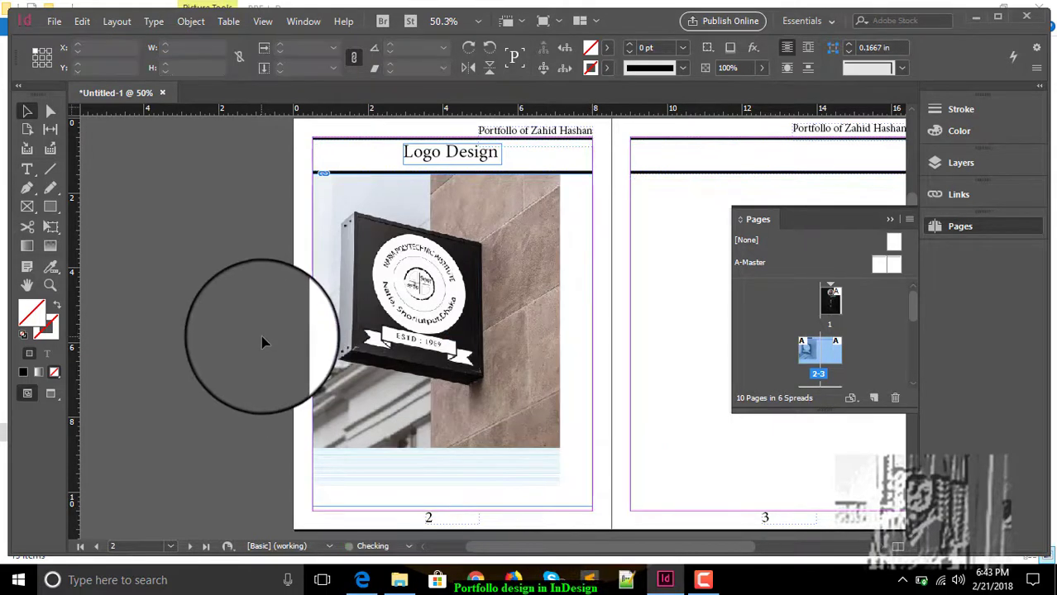
pyautogui.click(469, 379)
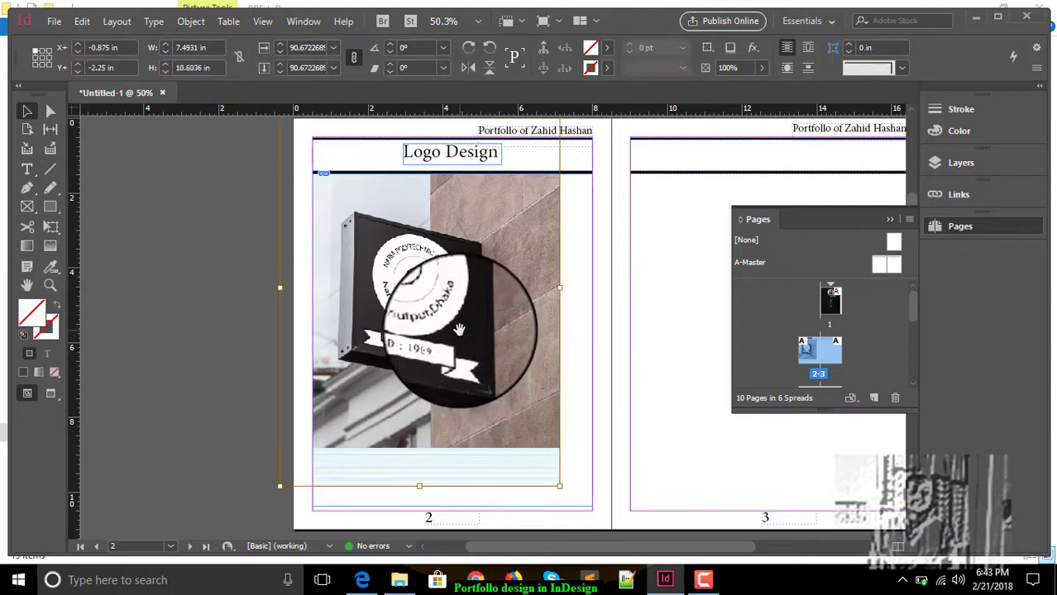
pyautogui.moveTo(420, 311); pyautogui.dragTo(446, 310)
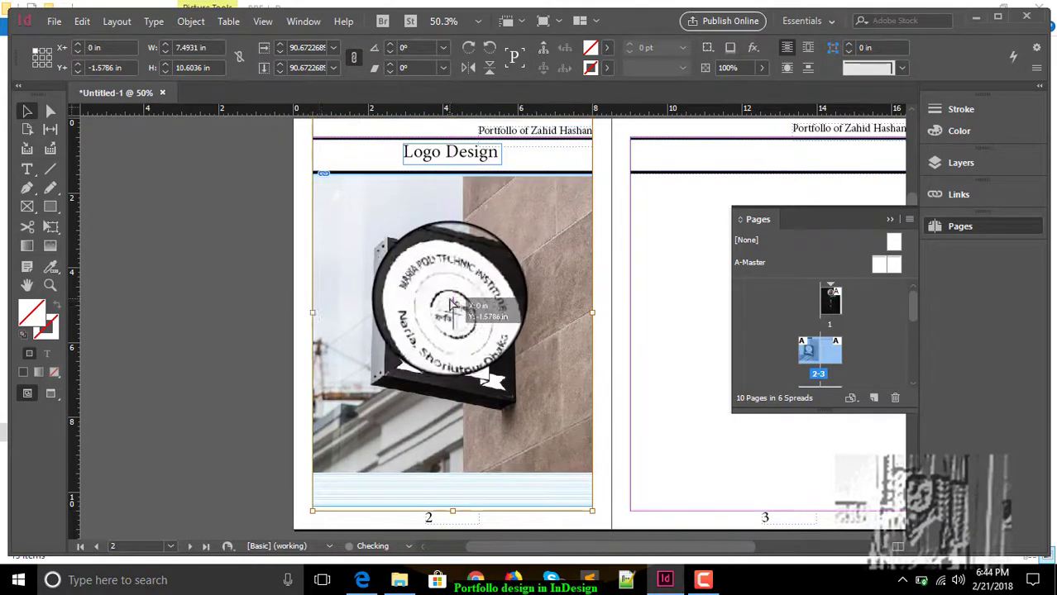
pyautogui.click(270, 270)
# Step: Place logoe.png on page 3 at about 7.02 by 9.94 in and move it to sit centred between the side margins
pyautogui.scroll(4, 517, 307)
pyautogui.scroll(-3, 686, 392)
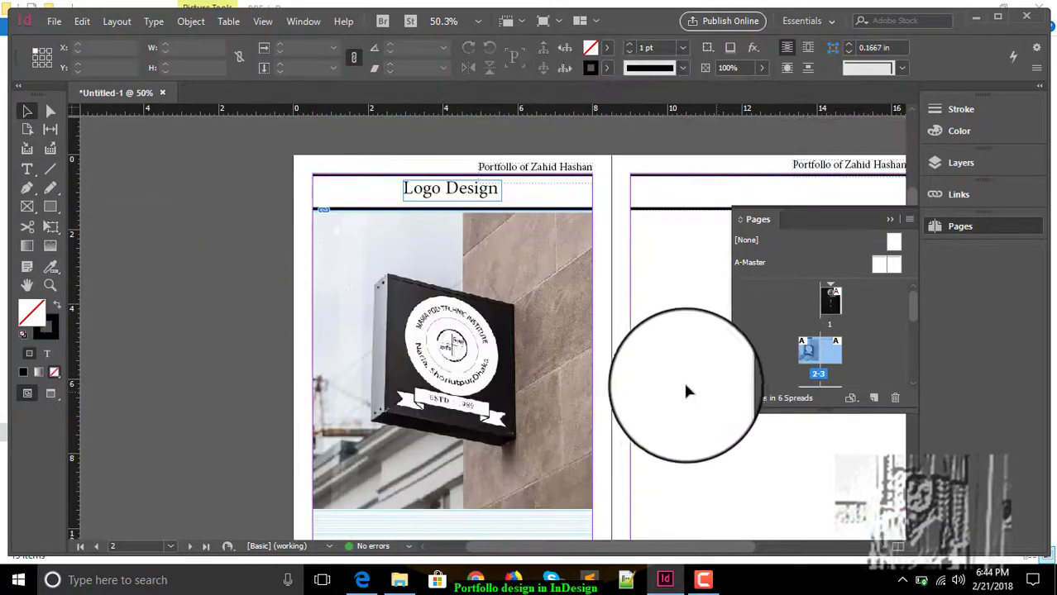
pyautogui.hscroll(5, 683, 382)
pyautogui.scroll(-1, 592, 368)
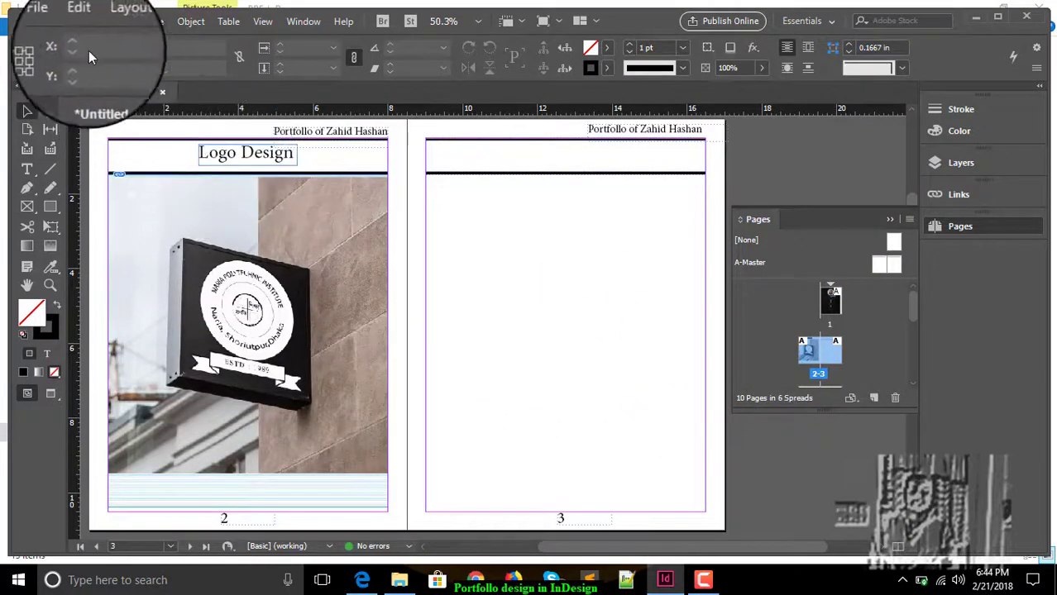
pyautogui.click(54, 22)
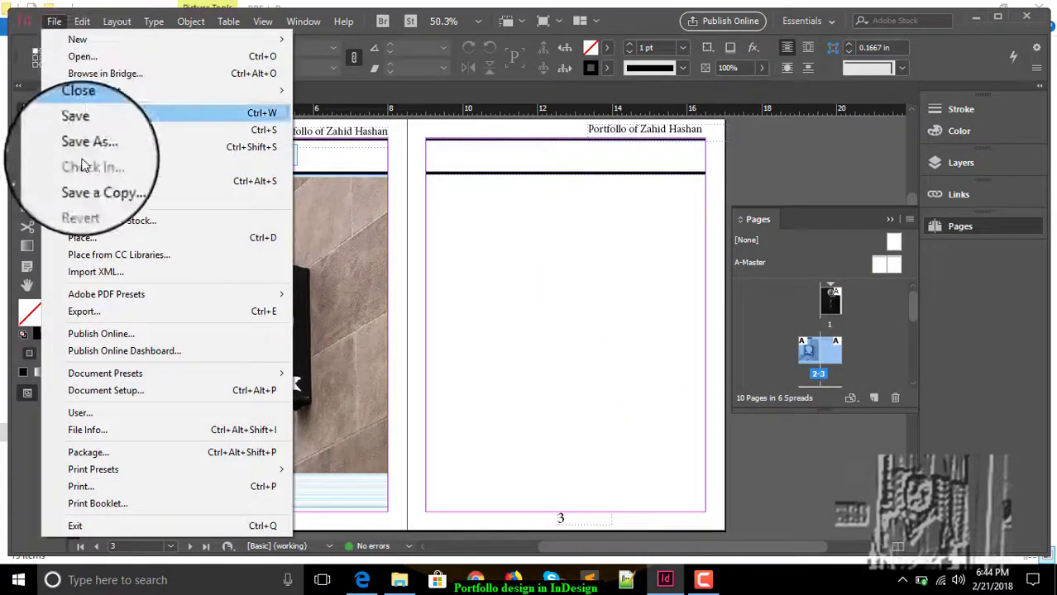
pyautogui.click(91, 236)
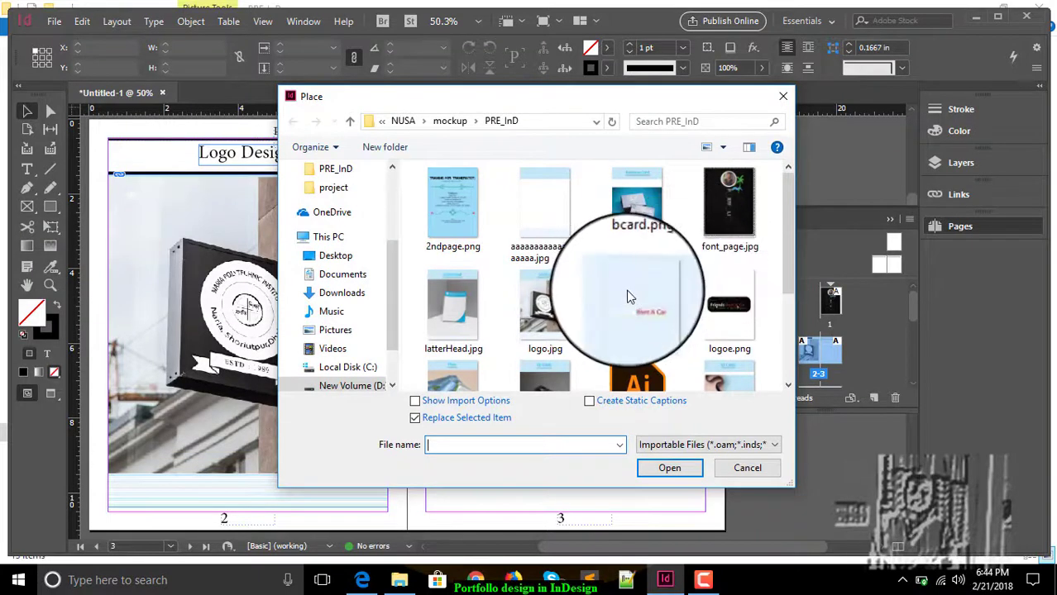
pyautogui.scroll(-1, 626, 298)
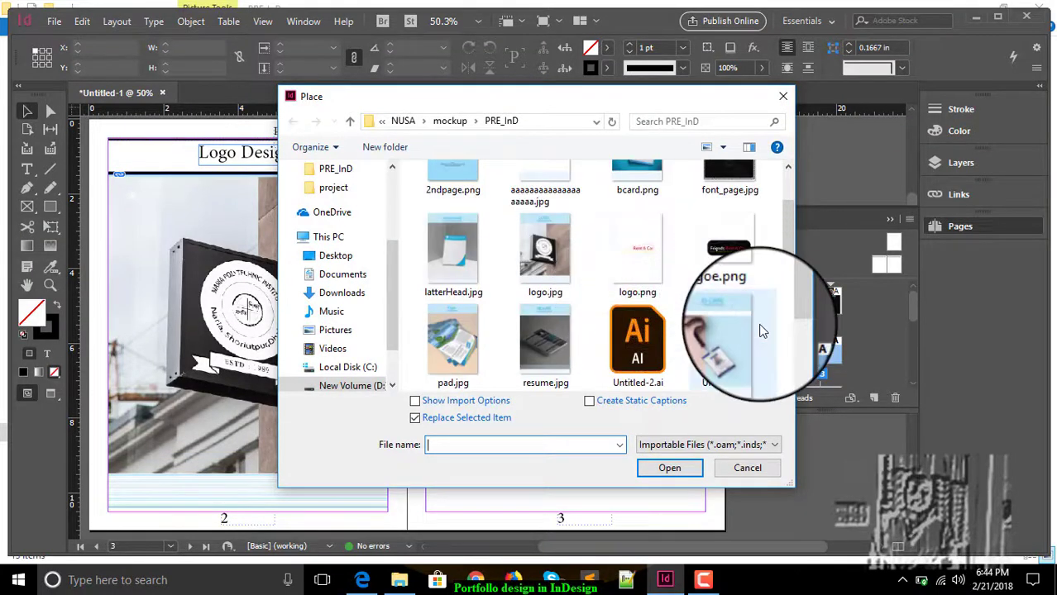
pyautogui.scroll(-2, 744, 318)
pyautogui.scroll(2, 748, 322)
pyautogui.click(713, 318)
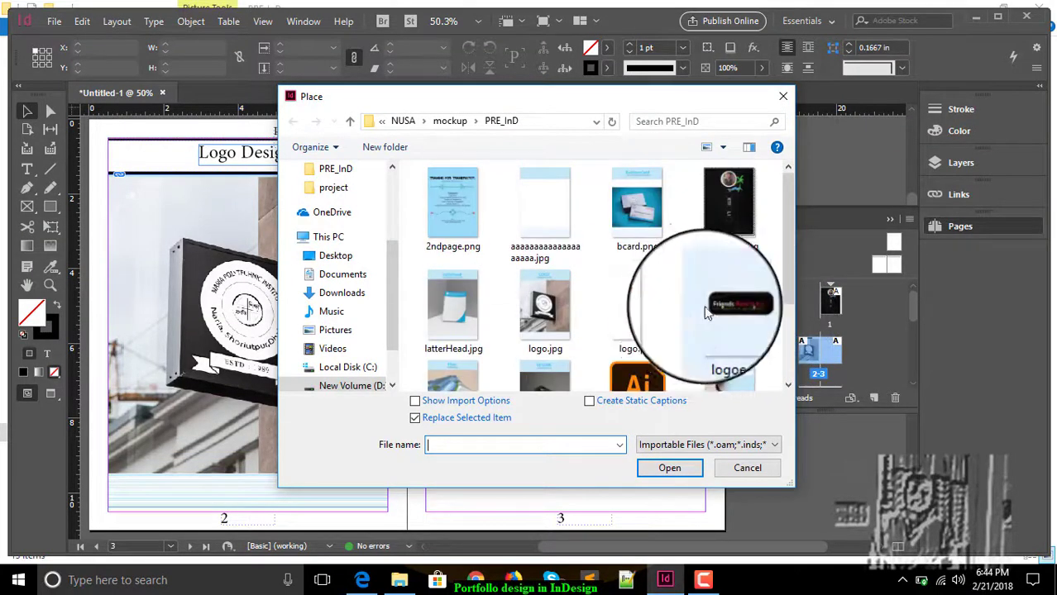
pyautogui.click(661, 444)
pyautogui.click(436, 185)
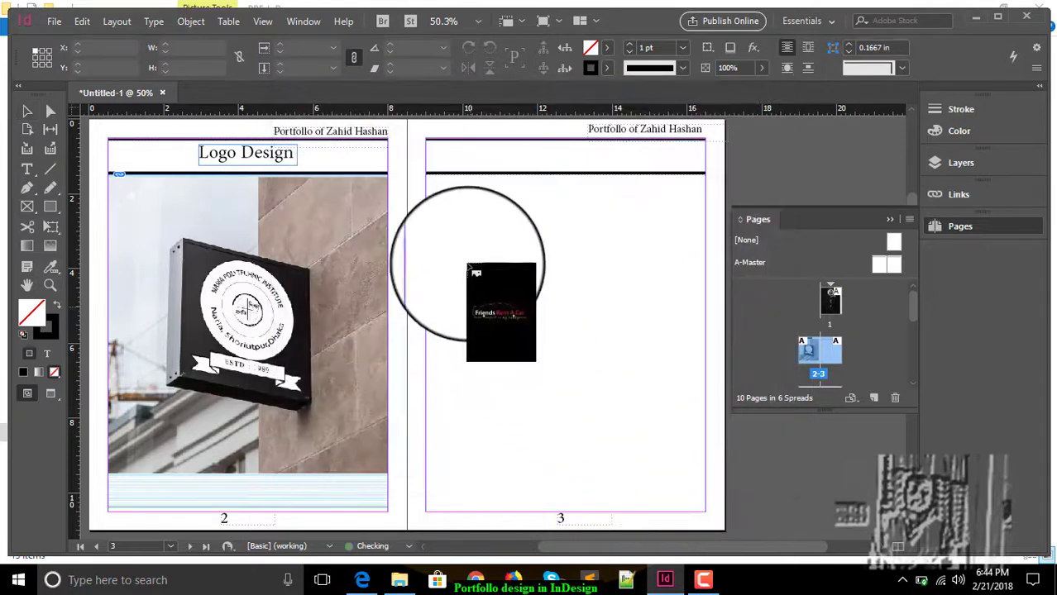
pyautogui.moveTo(425, 175); pyautogui.dragTo(676, 431)
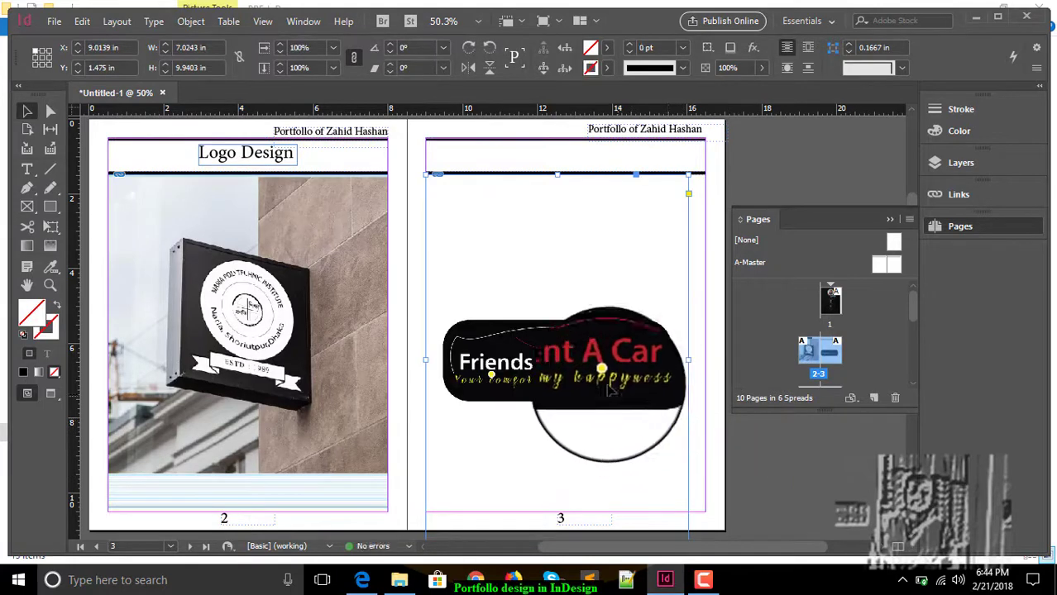
pyautogui.moveTo(615, 339); pyautogui.dragTo(599, 339)
pyautogui.scroll(-5, 448, 406)
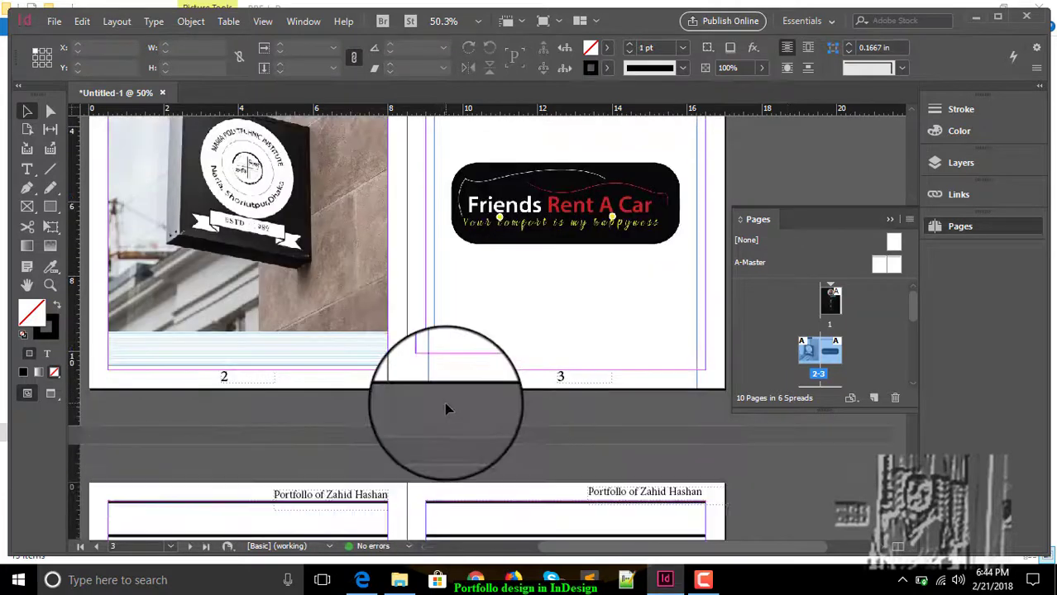
pyautogui.hscroll(-4, 216, 500)
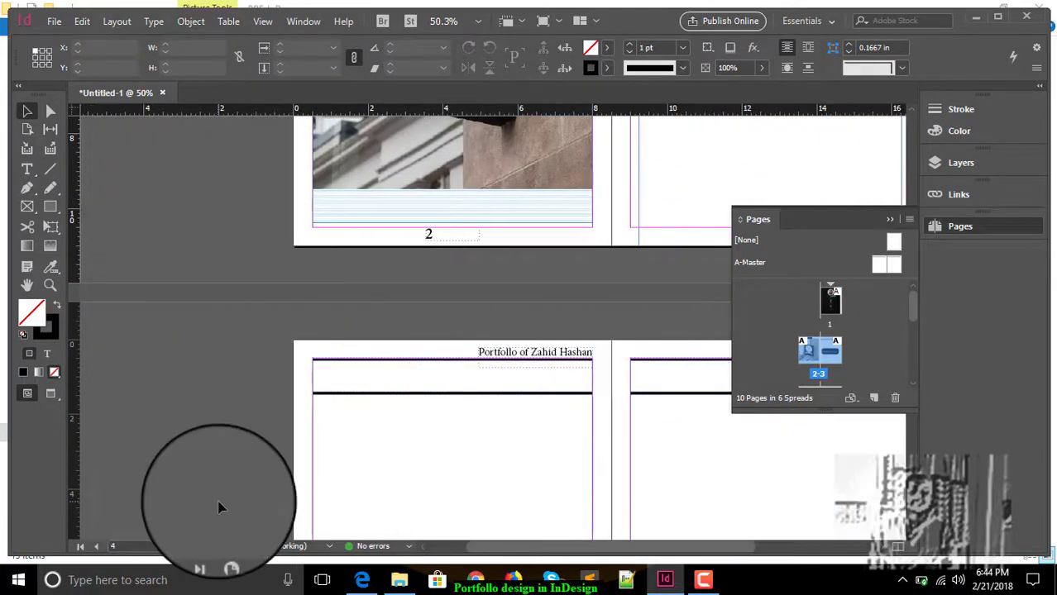
pyautogui.scroll(-3, 216, 501)
pyautogui.click(63, 21)
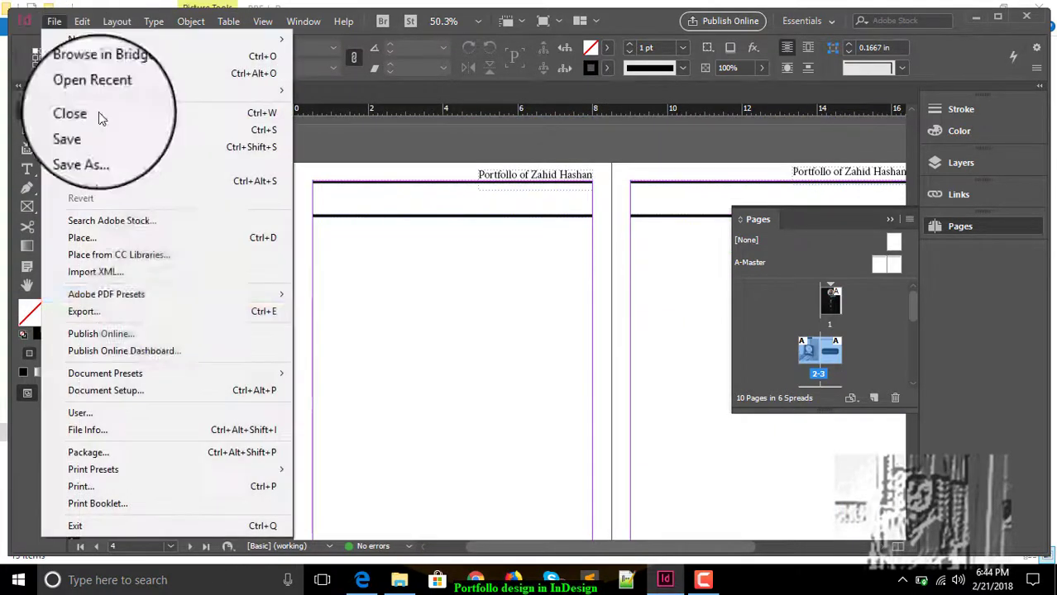
pyautogui.click(118, 237)
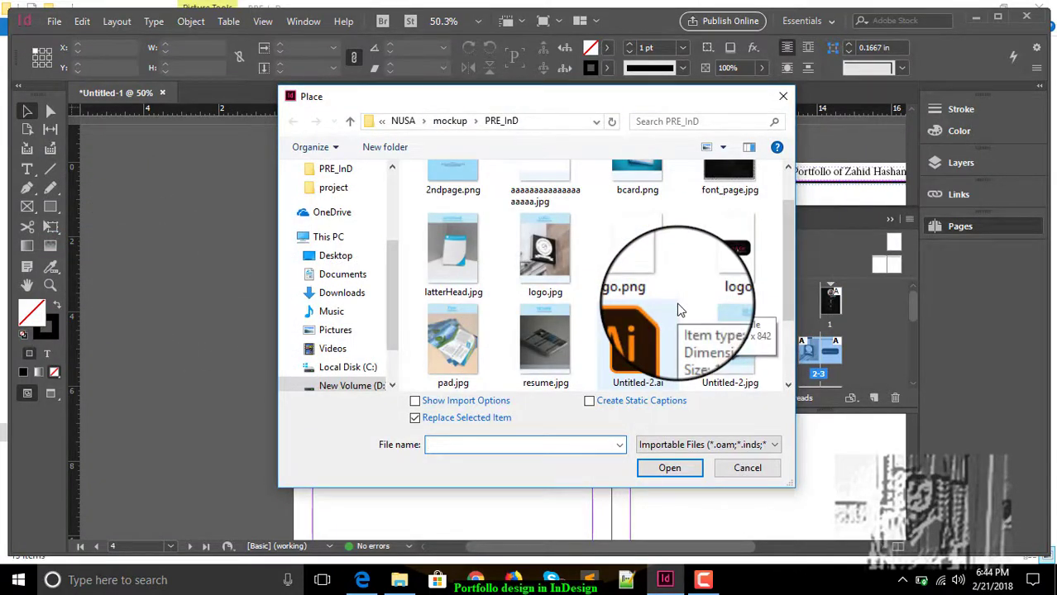
pyautogui.scroll(-1, 678, 310)
pyautogui.scroll(3, 678, 310)
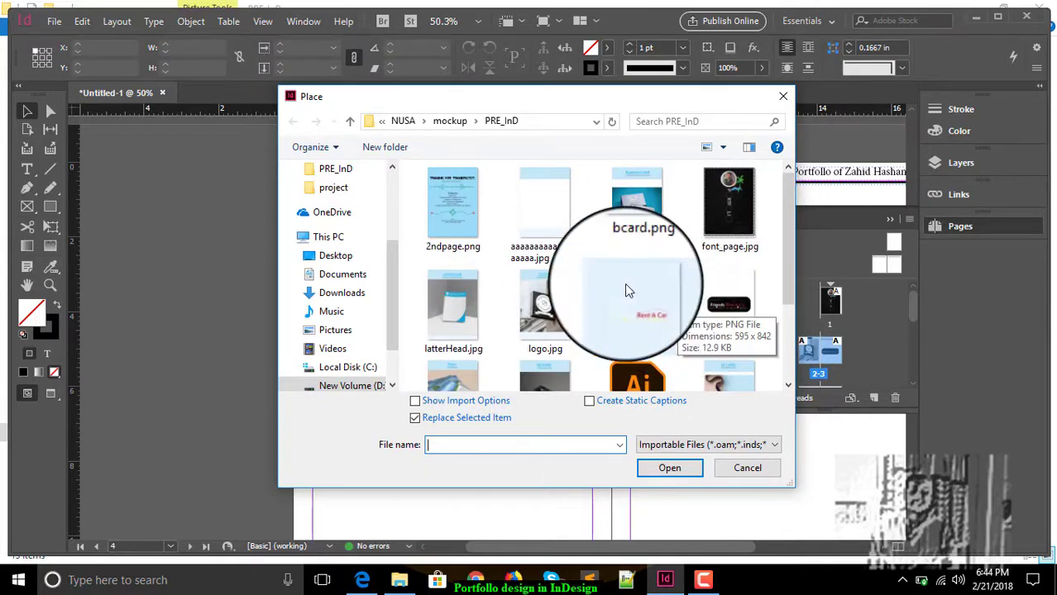
pyautogui.scroll(-1, 625, 283)
pyautogui.scroll(1, 629, 290)
pyautogui.scroll(-1, 665, 310)
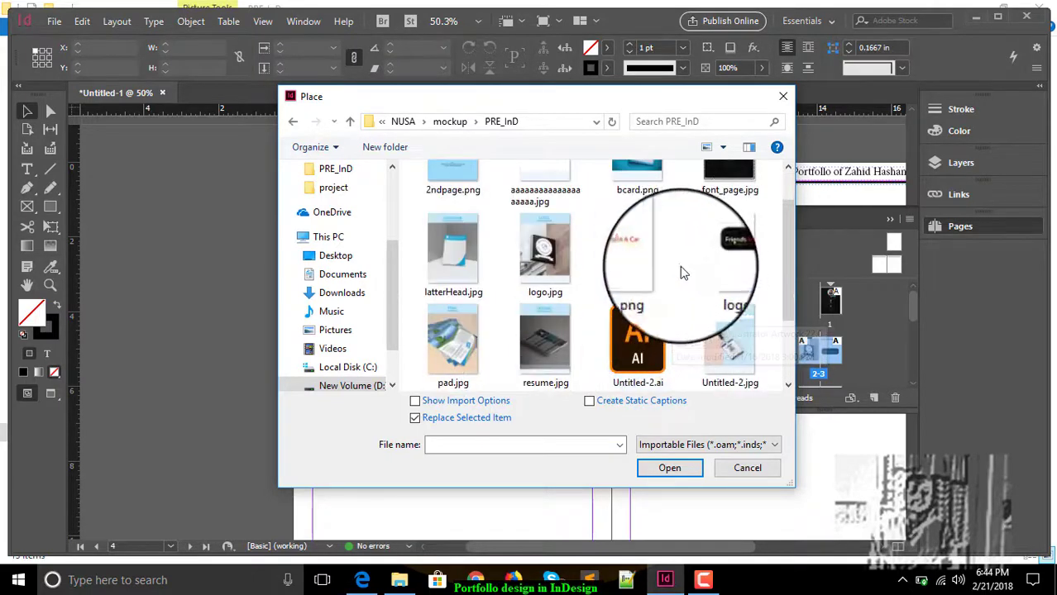
pyautogui.click(781, 471)
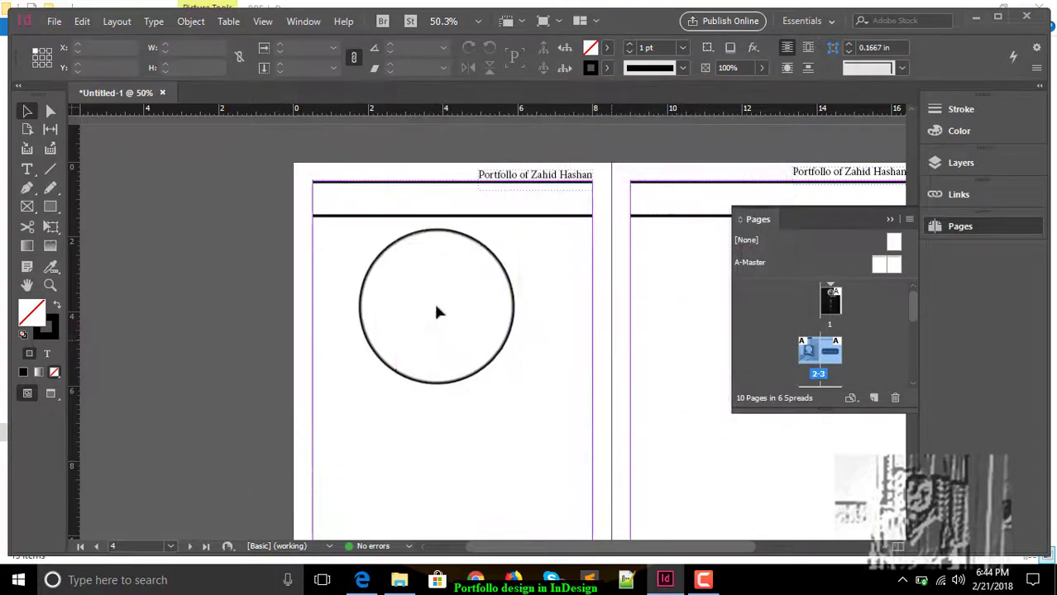
pyautogui.scroll(5, 436, 305)
pyautogui.scroll(3, 438, 298)
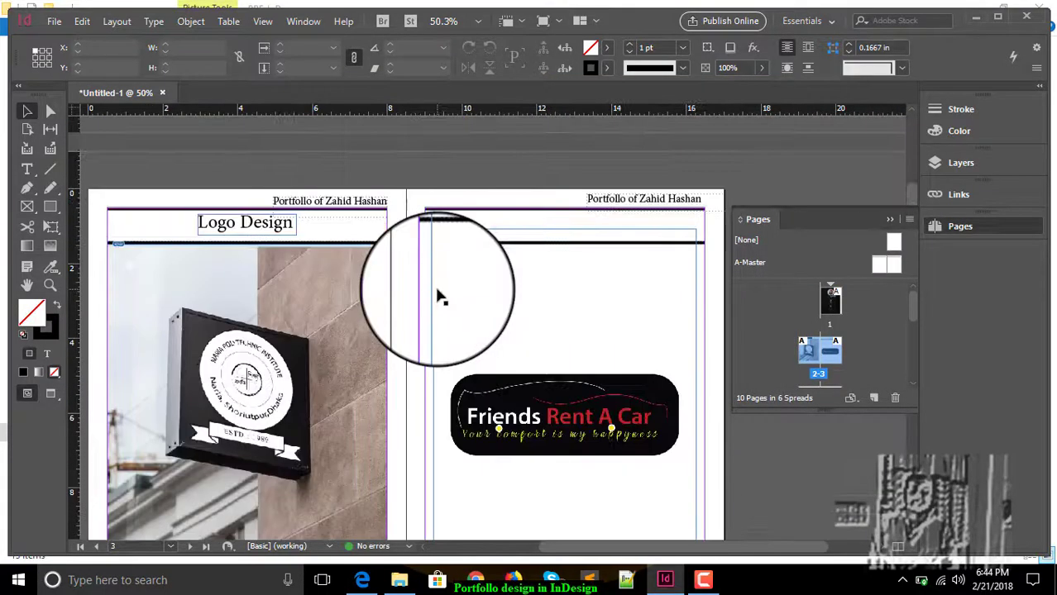
# Step: On page 4, draw a text frame about 4.25 by 1.225 in below the header lines and enter "Latter Head Design"
pyautogui.scroll(-10, 438, 298)
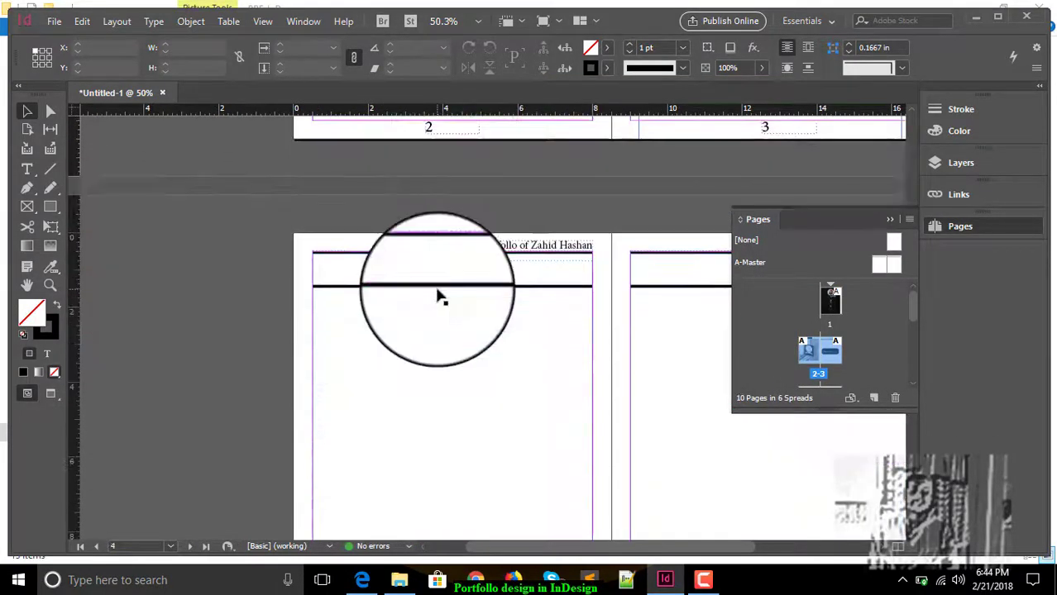
pyautogui.click(27, 169)
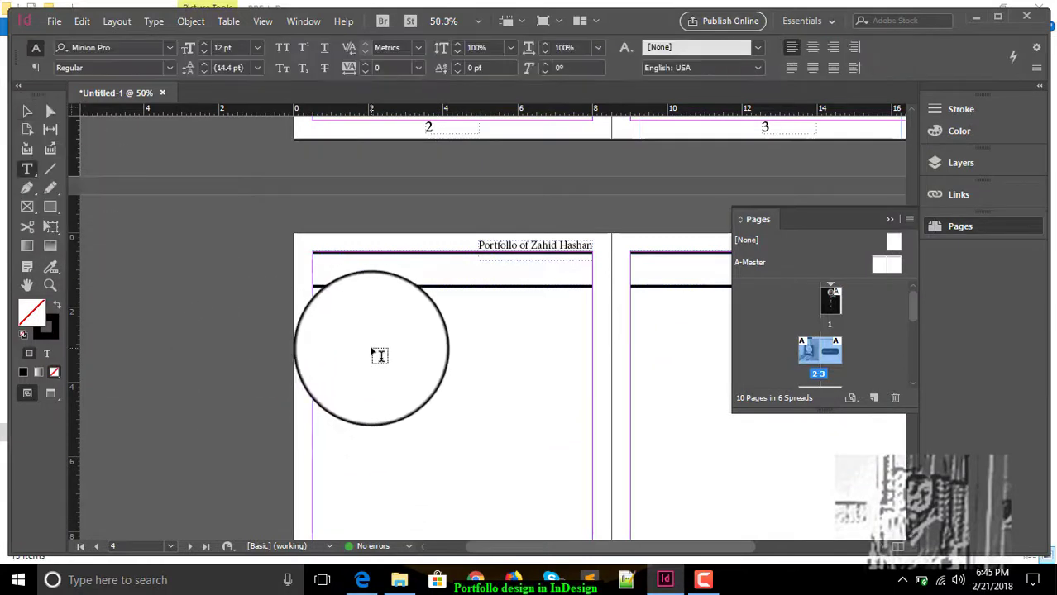
pyautogui.moveTo(371, 349); pyautogui.dragTo(530, 393)
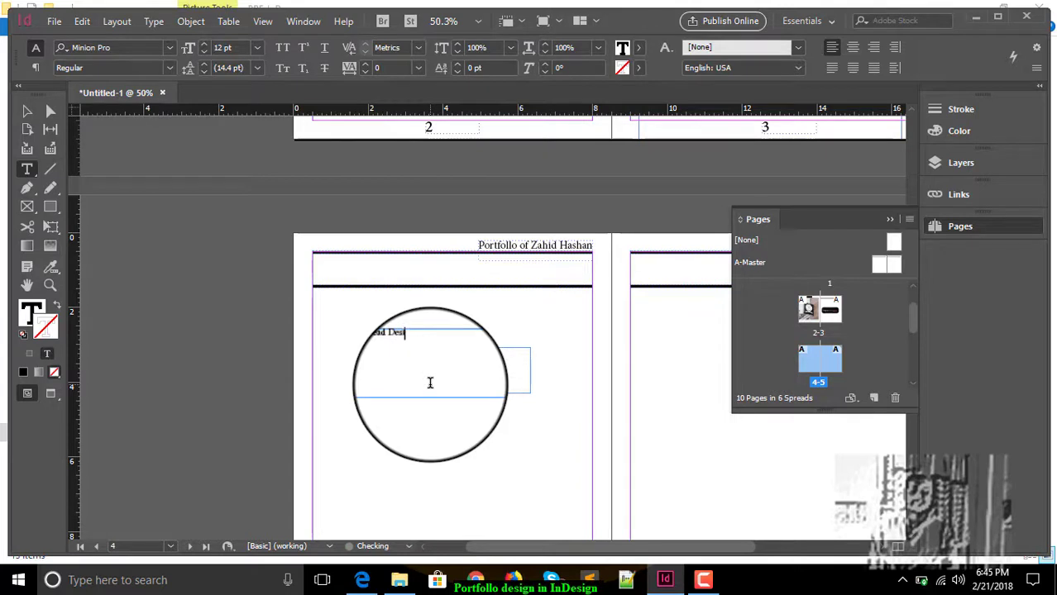
# Step: Set the whole "Latter Head Design" title to 36 pt and move its frame up to X 2.125, Y 0.7611 in between the header lines
pyautogui.tripleClick(375, 350)
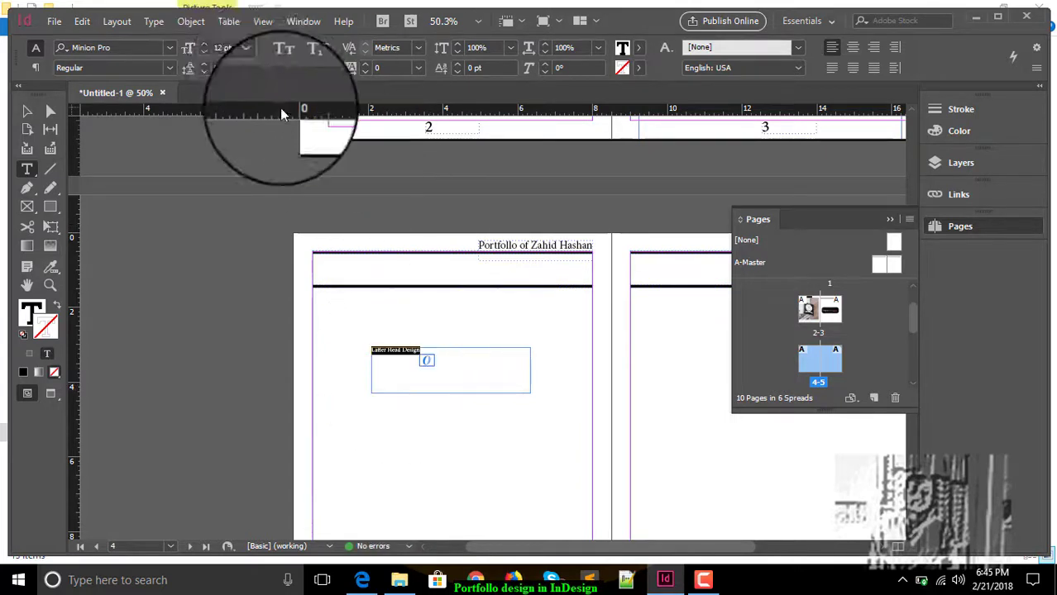
pyautogui.click(257, 47)
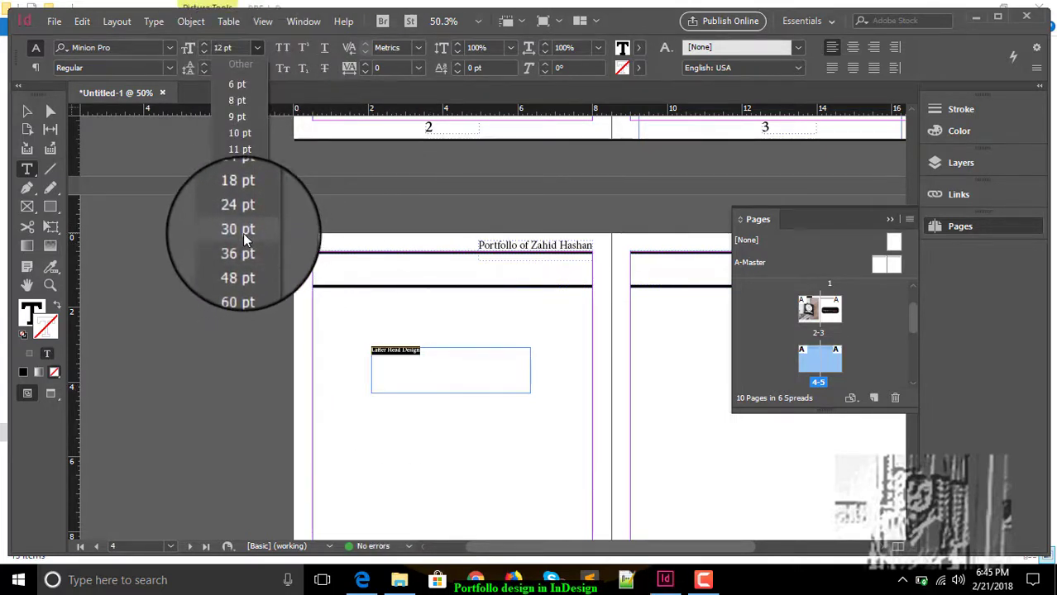
pyautogui.click(248, 250)
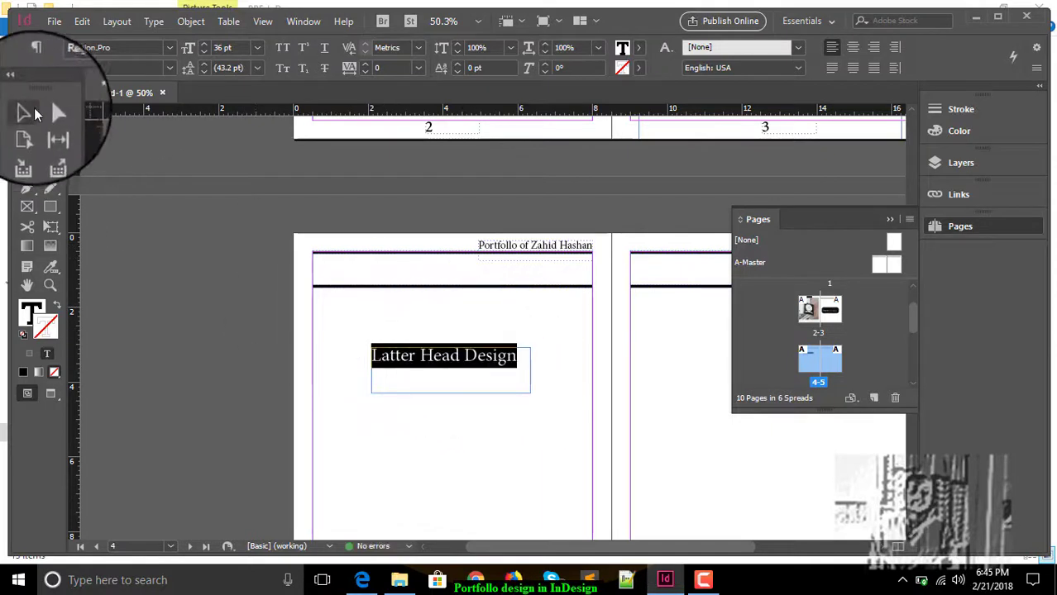
pyautogui.click(26, 111)
pyautogui.moveTo(434, 355); pyautogui.dragTo(436, 274)
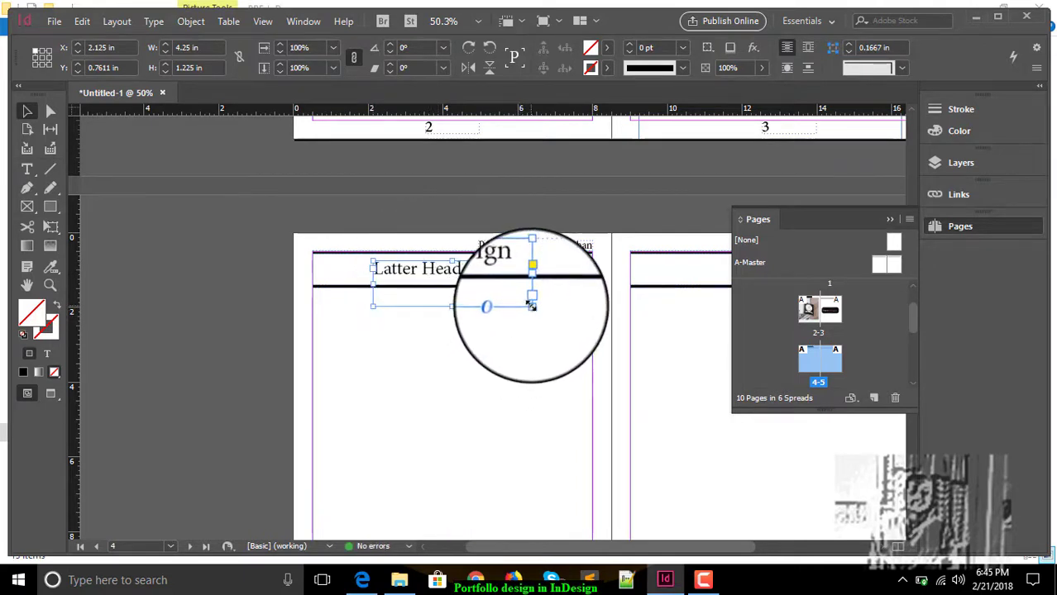
# Step: Shrink the "Latter Head Design" title frame on page 4 to 4.225 by 0.4611 in
pyautogui.moveTo(530, 305); pyautogui.dragTo(529, 281)
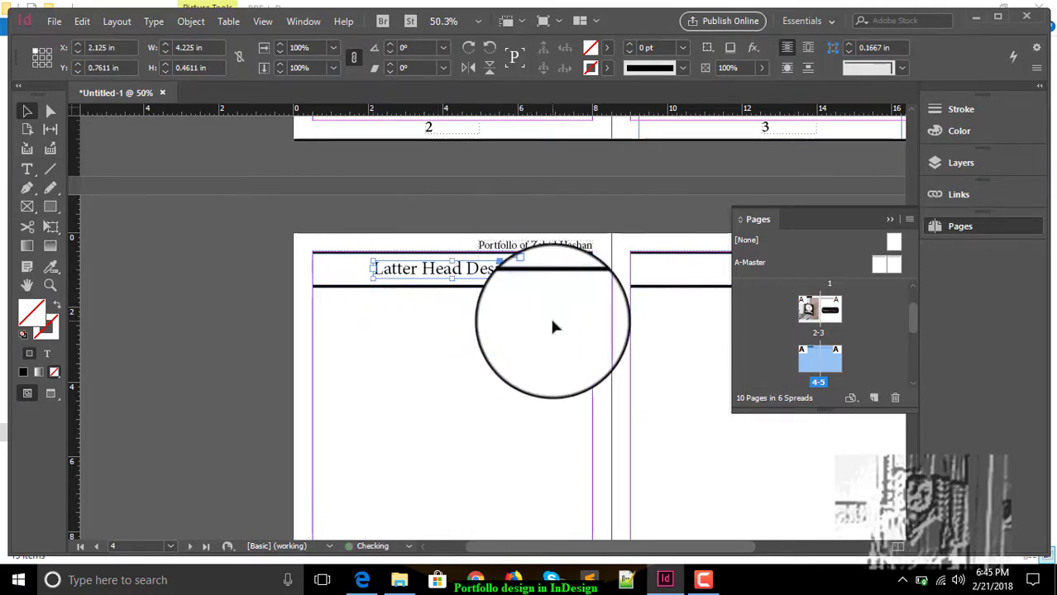
pyautogui.click(510, 338)
# Step: Load latterHead.jpg for placing in the document
pyautogui.click(53, 23)
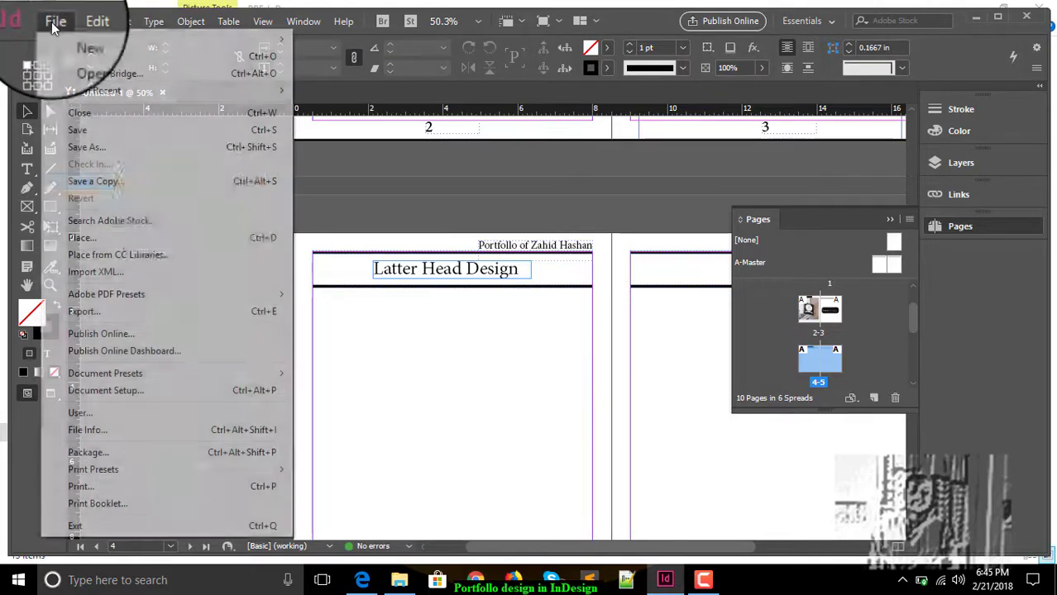
pyautogui.click(132, 238)
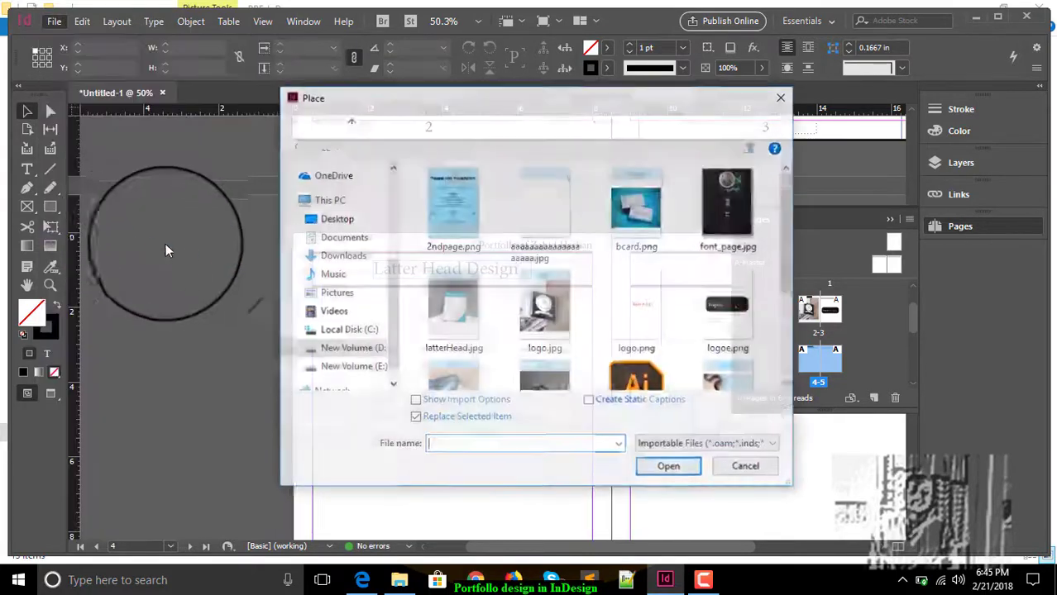
pyautogui.click(451, 310)
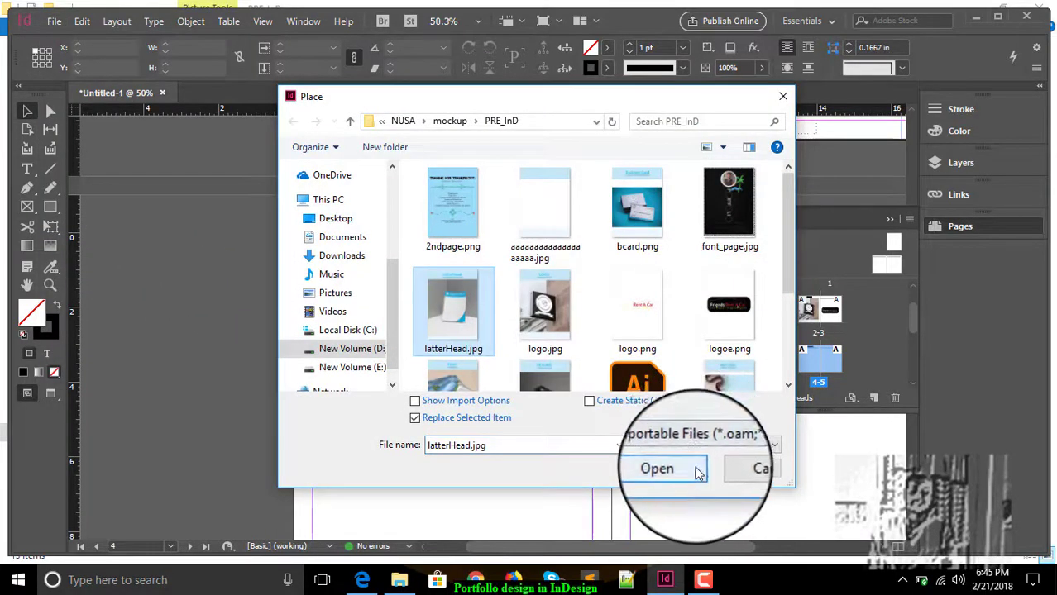
pyautogui.click(657, 468)
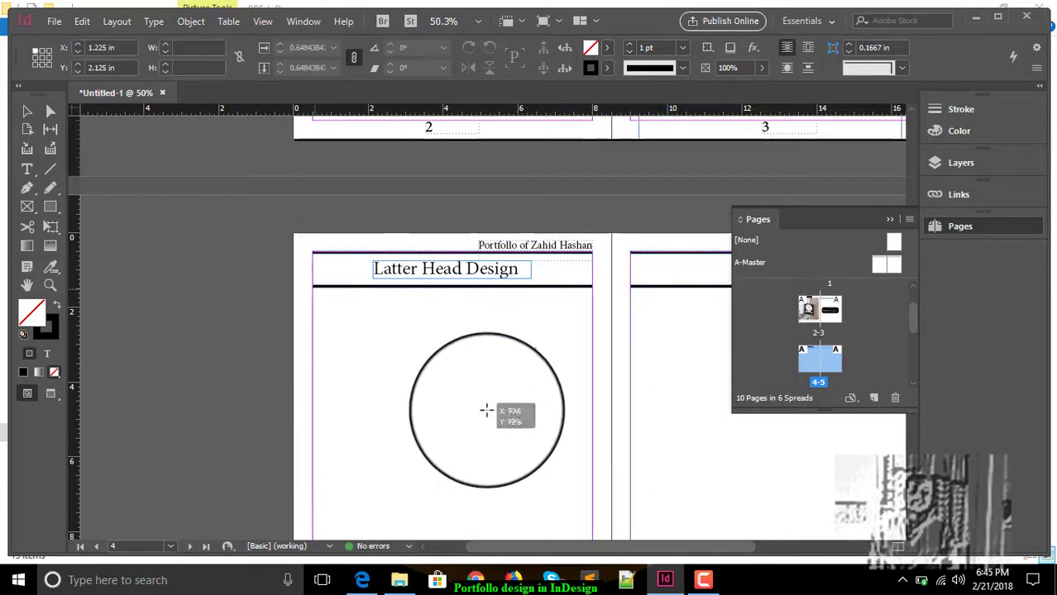
# Step: Place the letterhead image on page 4 below the title and crop its frame to about 7.4861 by 9.025 in at the lower margin
pyautogui.click(585, 449)
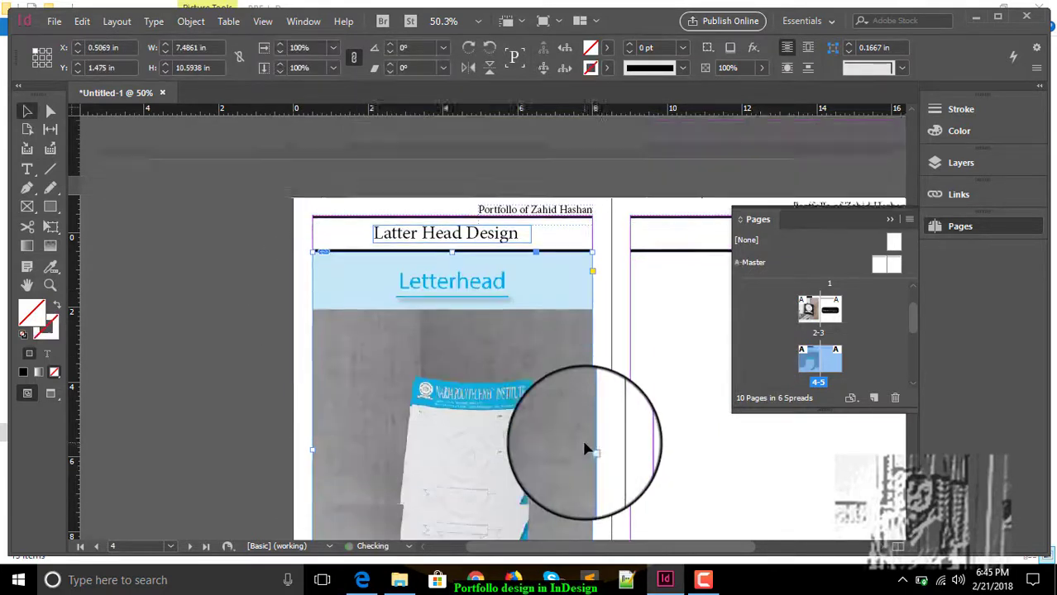
pyautogui.scroll(-4, 579, 438)
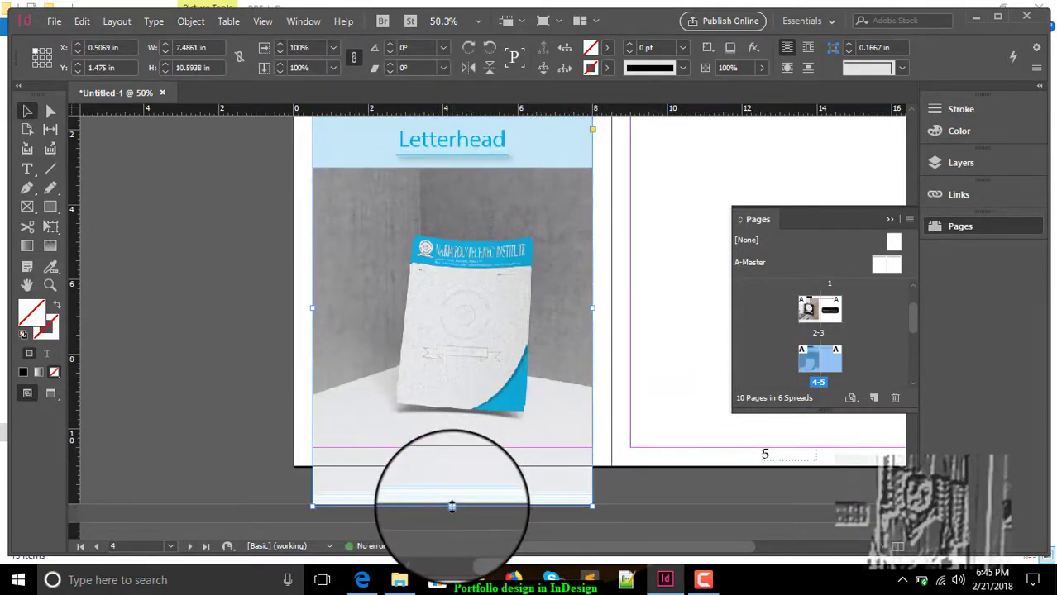
pyautogui.moveTo(451, 506); pyautogui.dragTo(451, 448)
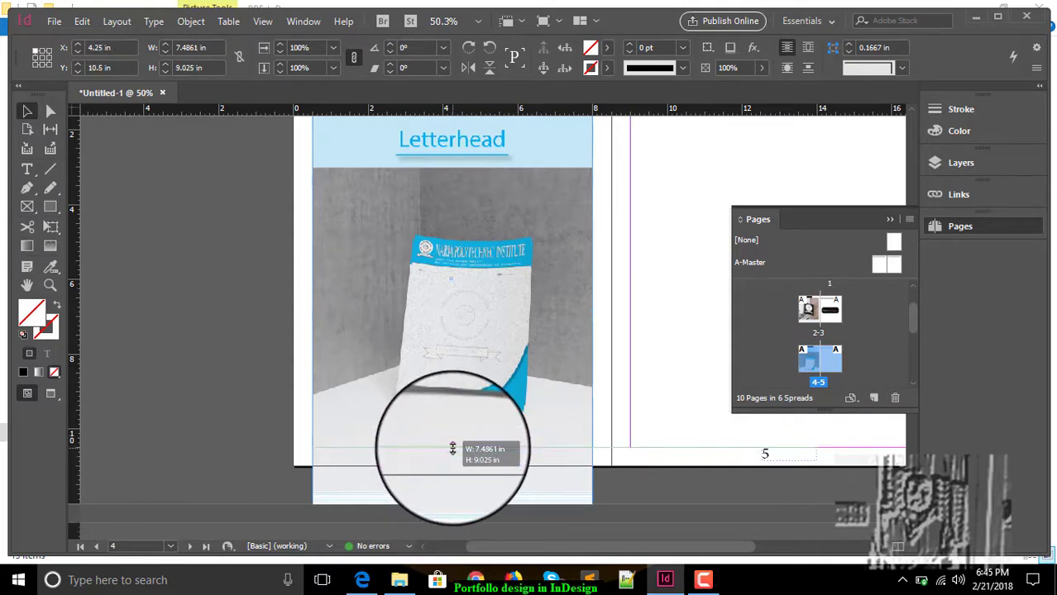
pyautogui.click(630, 418)
pyautogui.scroll(2, 630, 418)
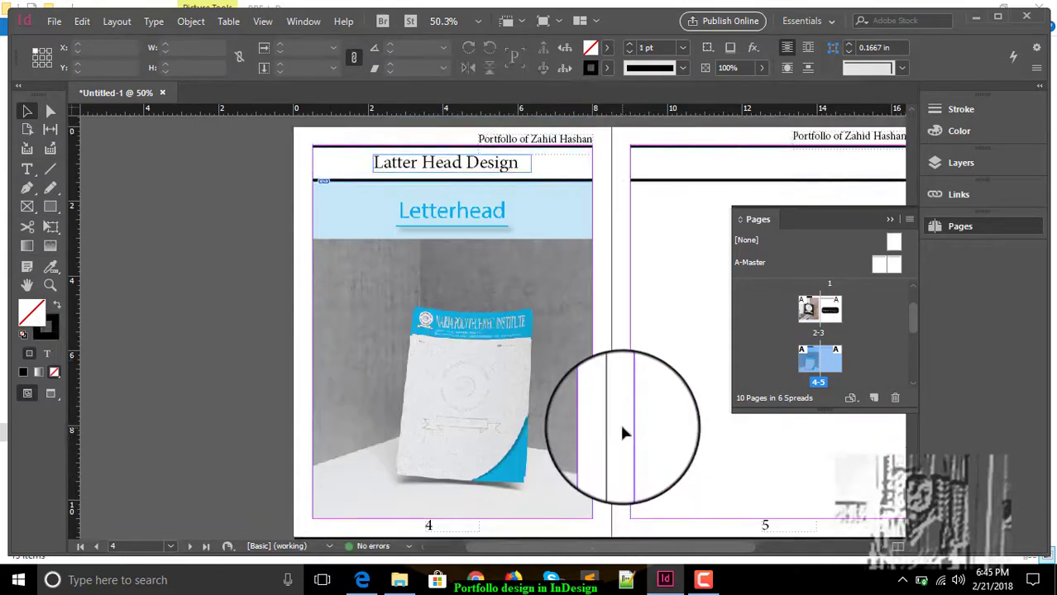
pyautogui.hscroll(3, 625, 432)
pyautogui.hscroll(-1, 609, 425)
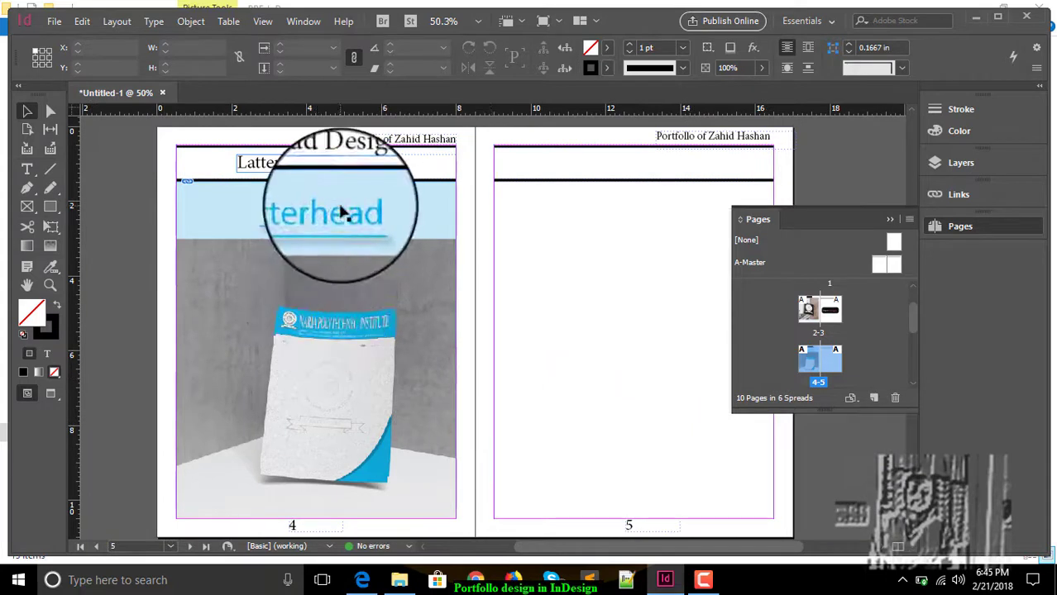
# Step: Undo the crop and the placement of the letterhead image on page 4
pyautogui.click(347, 240)
pyautogui.hotkey('ctrl', 'alt', 'c')
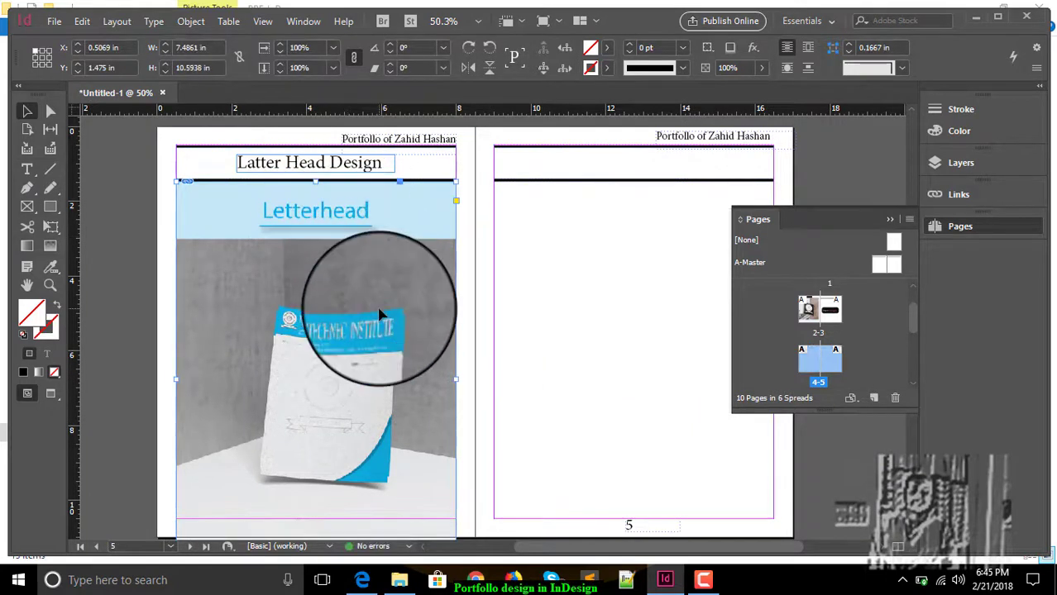
pyautogui.press('Delete')
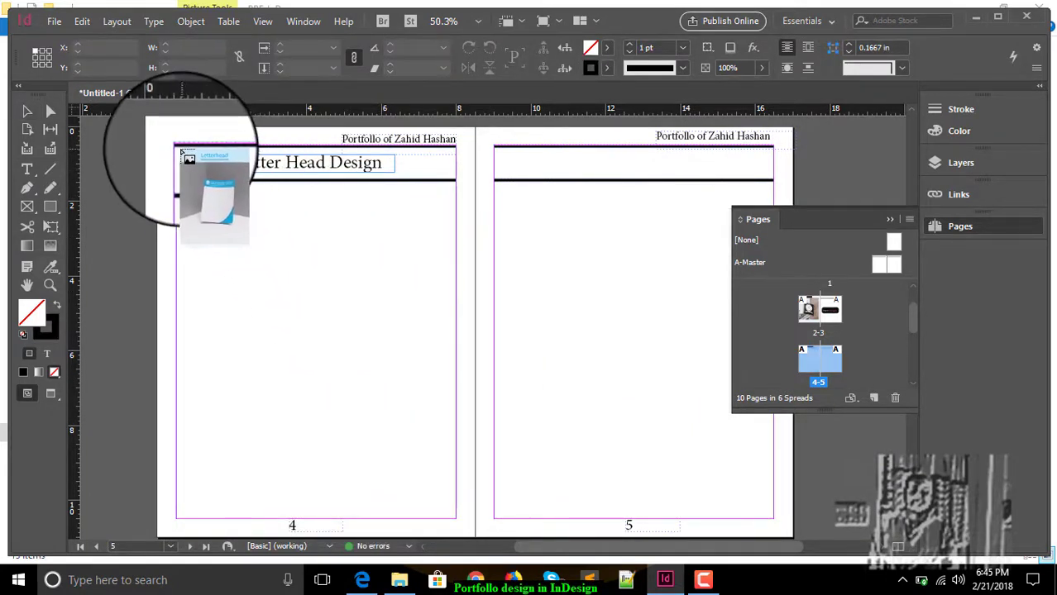
# Step: Place the letterhead image from page 4's upper margin corner, 7.4861 in wide, and crop its frame to 9.9319 in high at the lower margin
pyautogui.moveTo(182, 152); pyautogui.dragTo(439, 321)
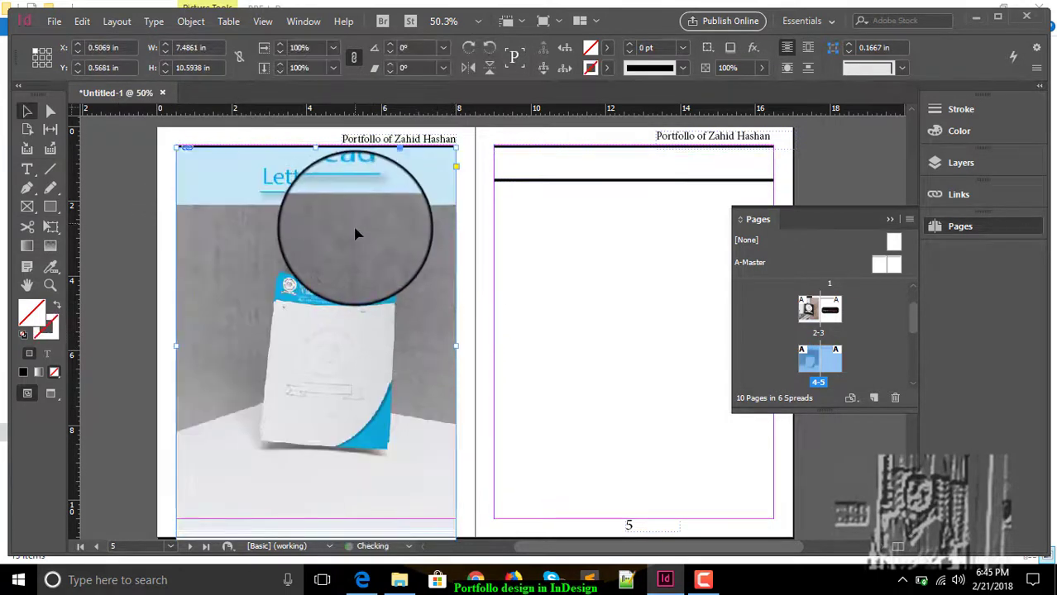
pyautogui.scroll(-3, 351, 331)
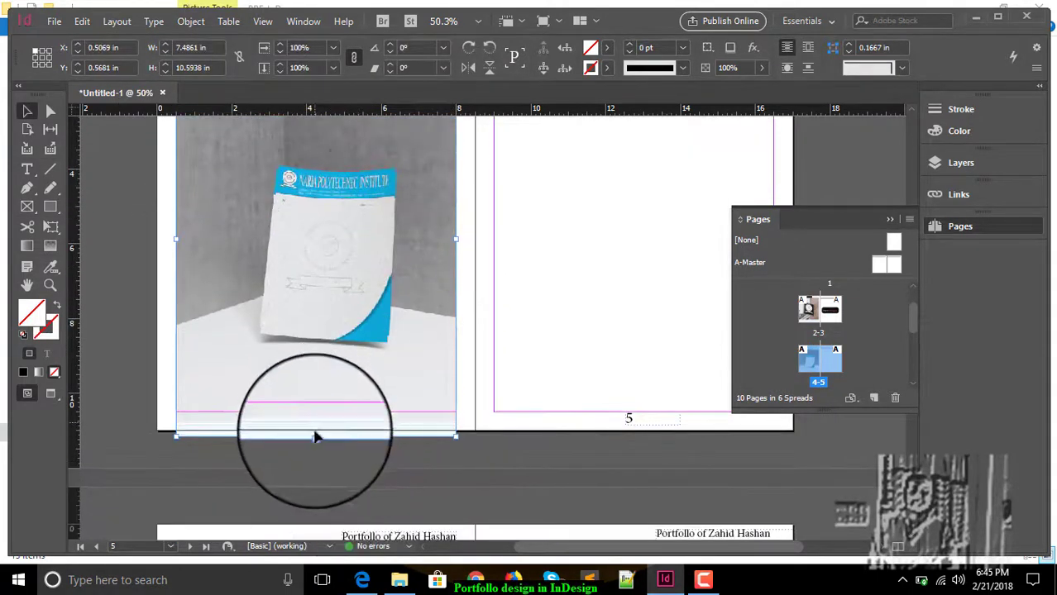
pyautogui.moveTo(314, 437); pyautogui.dragTo(285, 412)
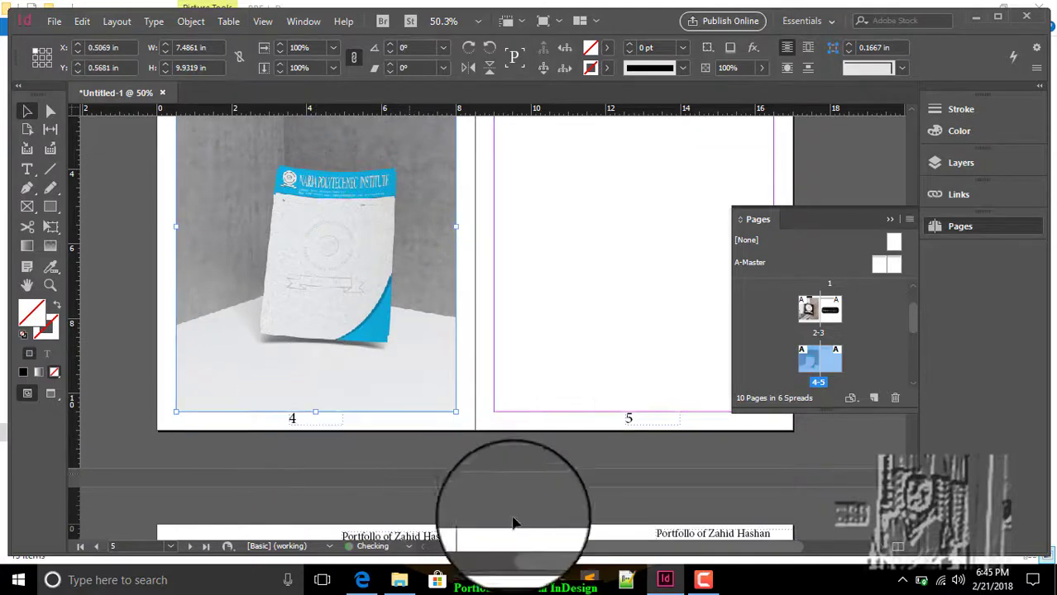
# Step: Place the flyer image from page 5's upper margin corner, about 7.4861 in wide, and crop its frame's lower edge near the bottom margin
pyautogui.scroll(3, 523, 504)
pyautogui.hscroll(4, 562, 355)
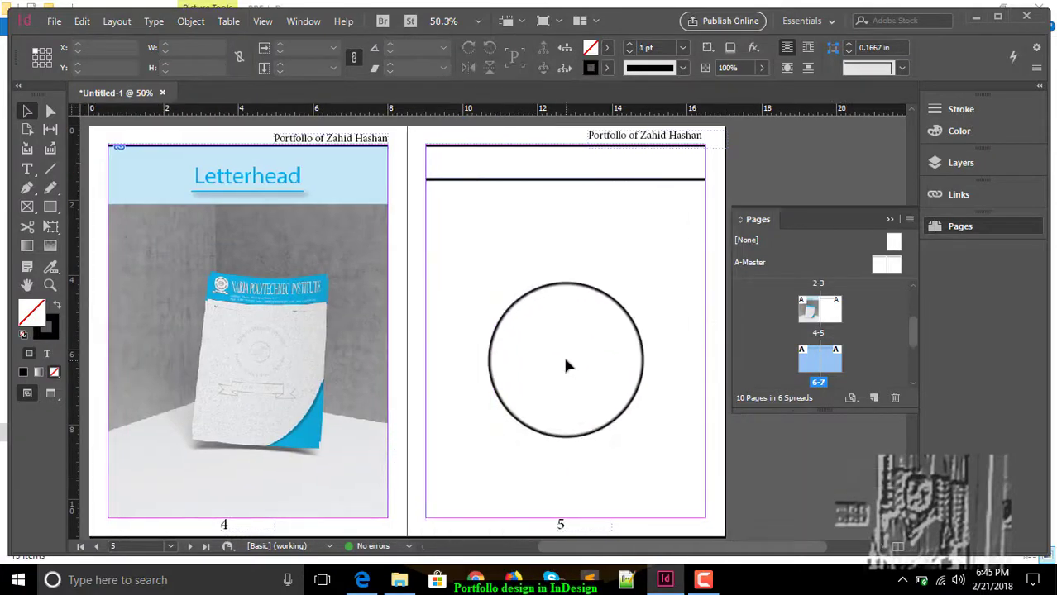
pyautogui.click(54, 23)
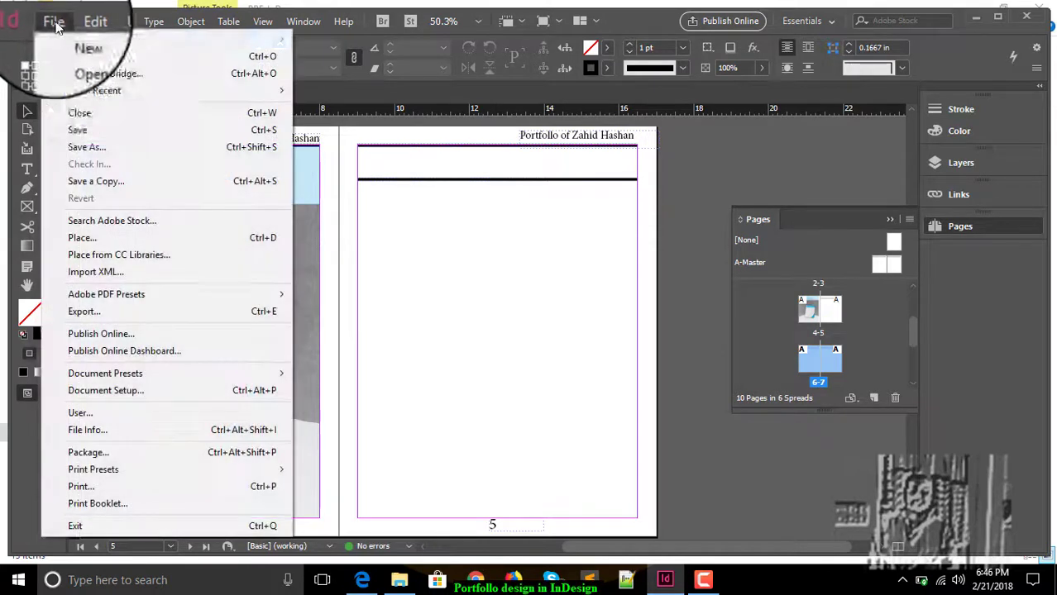
pyautogui.click(120, 237)
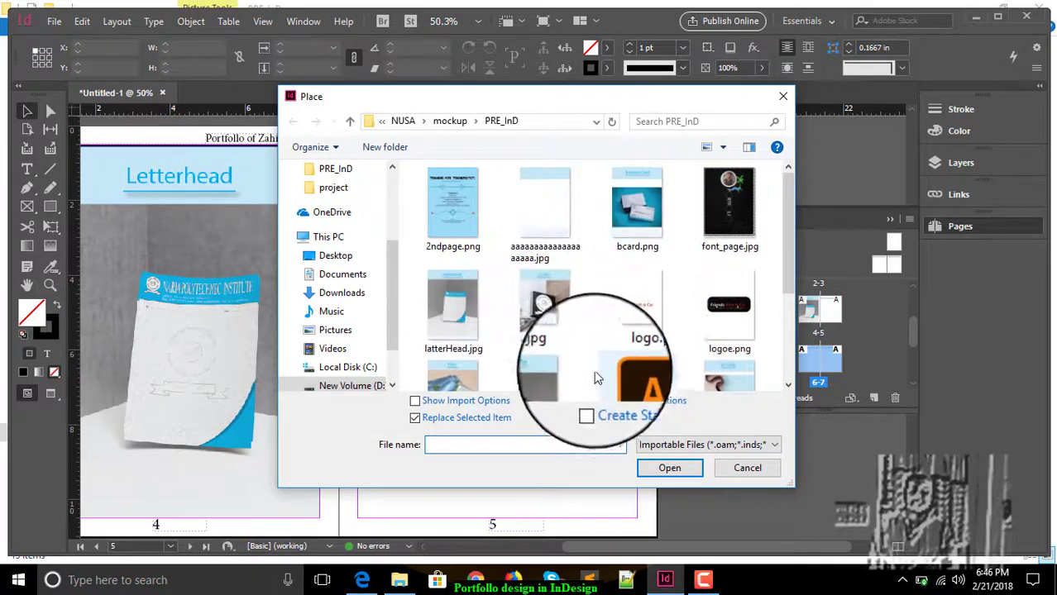
pyautogui.scroll(-1, 494, 347)
pyautogui.click(490, 348)
pyautogui.click(669, 468)
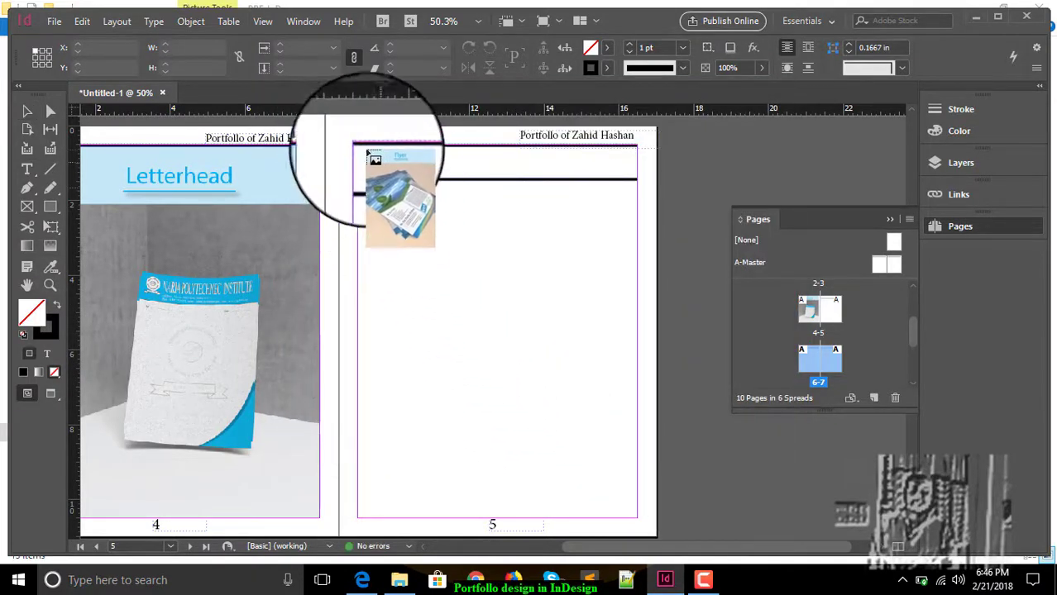
pyautogui.moveTo(361, 151)
pyautogui.mouseDown()
pyautogui.moveTo(620, 354)
pyautogui.moveTo(649, 353)
pyautogui.moveTo(635, 330)
pyautogui.mouseUp()
pyautogui.scroll(-3, 484, 223)
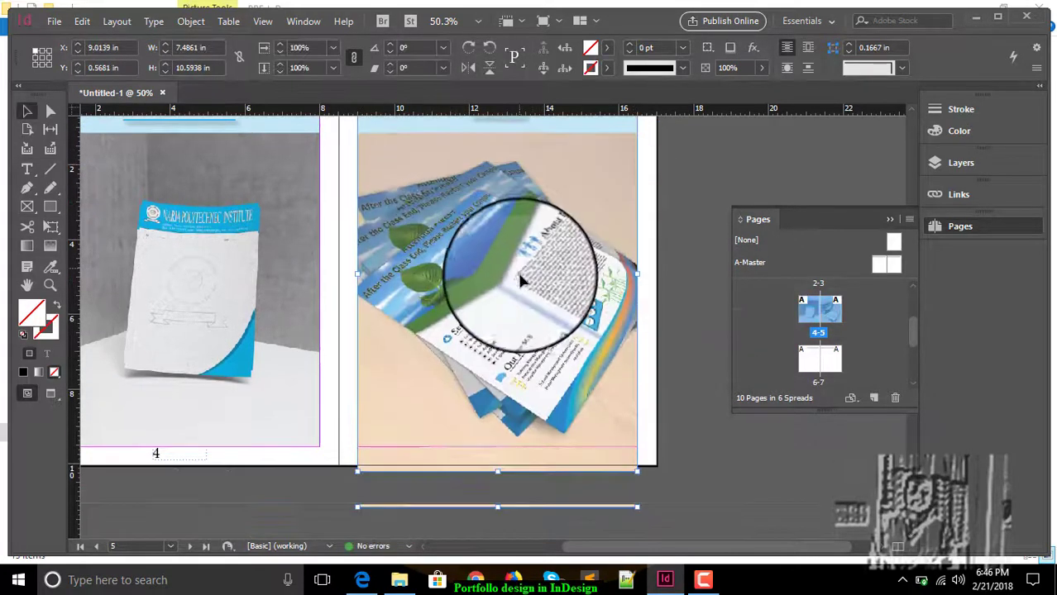
pyautogui.moveTo(486, 477); pyautogui.dragTo(493, 444)
pyautogui.click(691, 349)
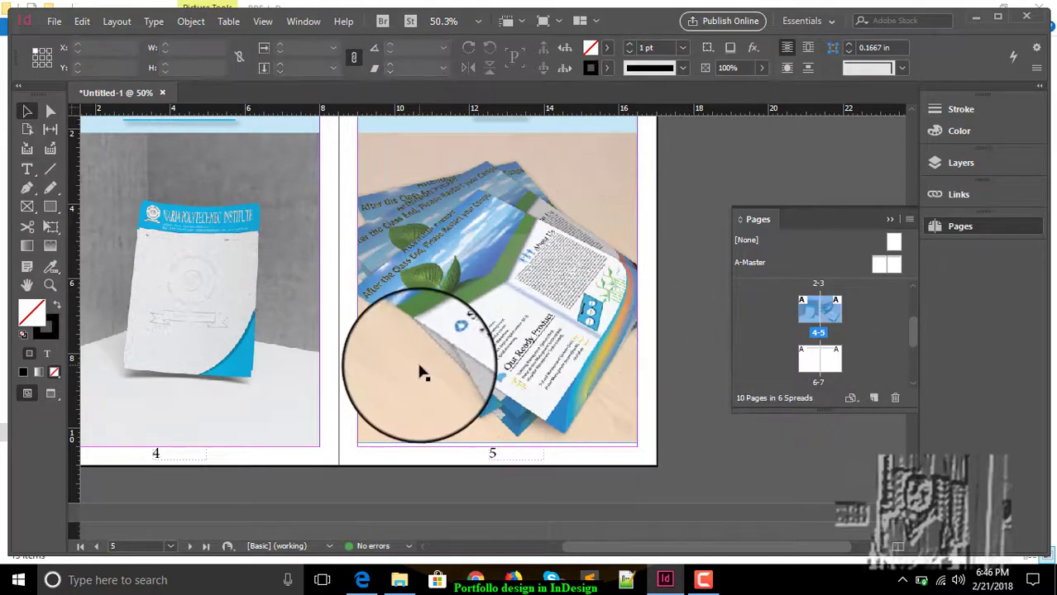
# Step: Review the portfolio spreads, from the letterhead and flyer pages through the blank pages and back to the cover
pyautogui.scroll(6, 414, 356)
pyautogui.scroll(-2, 382, 302)
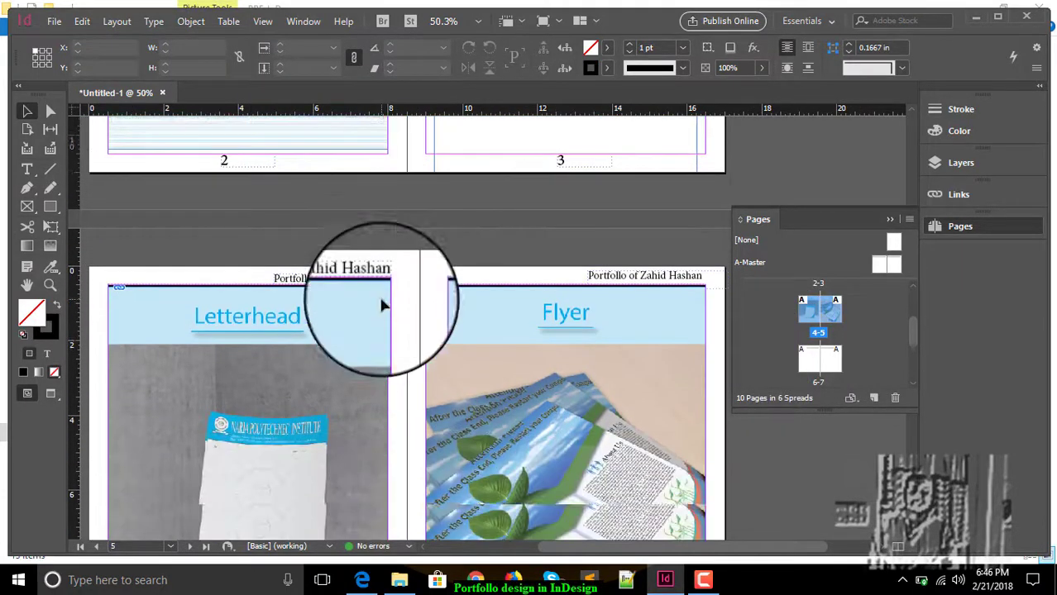
pyautogui.scroll(-3, 201, 232)
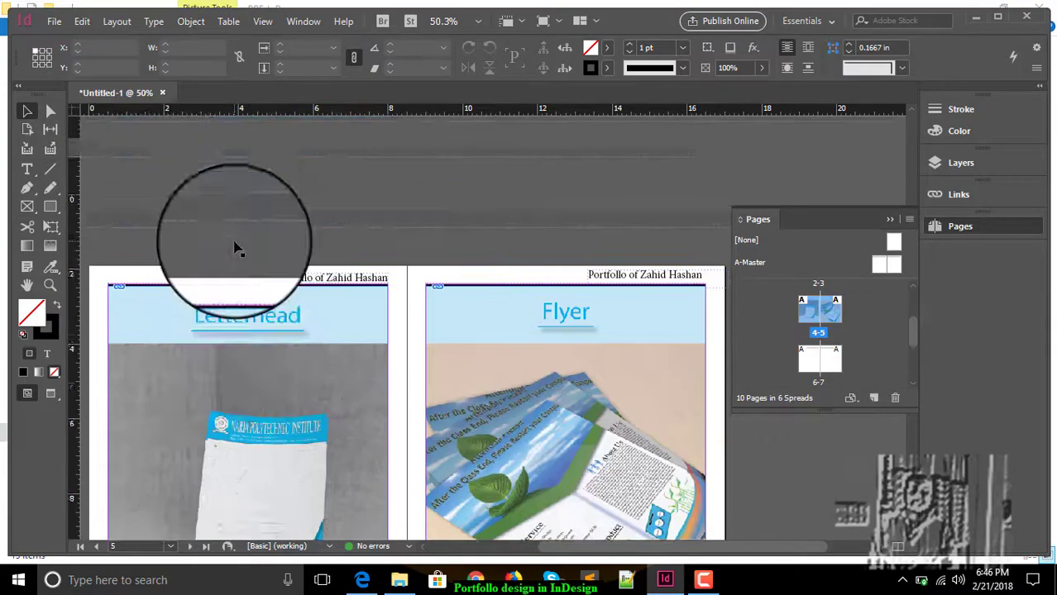
pyautogui.scroll(5, 234, 248)
pyautogui.scroll(-10, 331, 295)
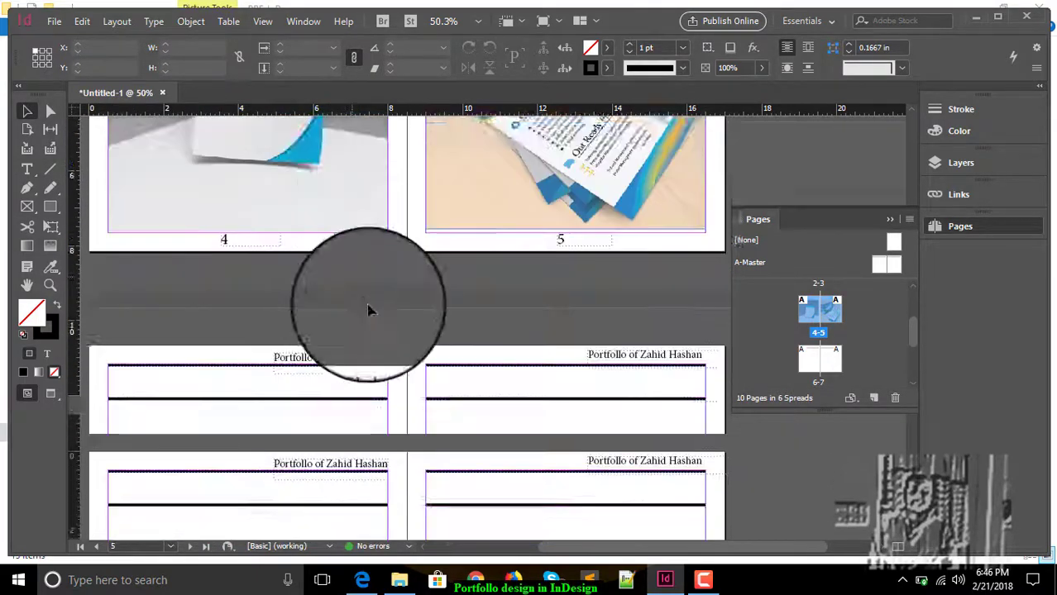
pyautogui.scroll(-6, 372, 308)
pyautogui.scroll(3, 377, 312)
pyautogui.scroll(-3, 389, 301)
pyautogui.hscroll(-4, 400, 300)
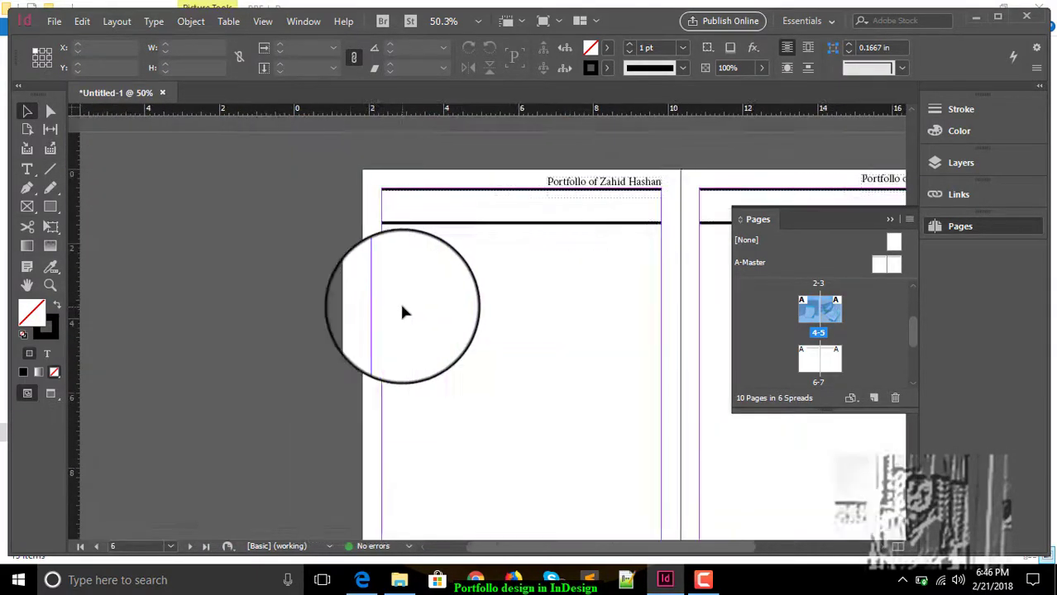
pyautogui.hscroll(-1, 403, 311)
pyautogui.hscroll(4, 409, 310)
pyautogui.scroll(3, 408, 314)
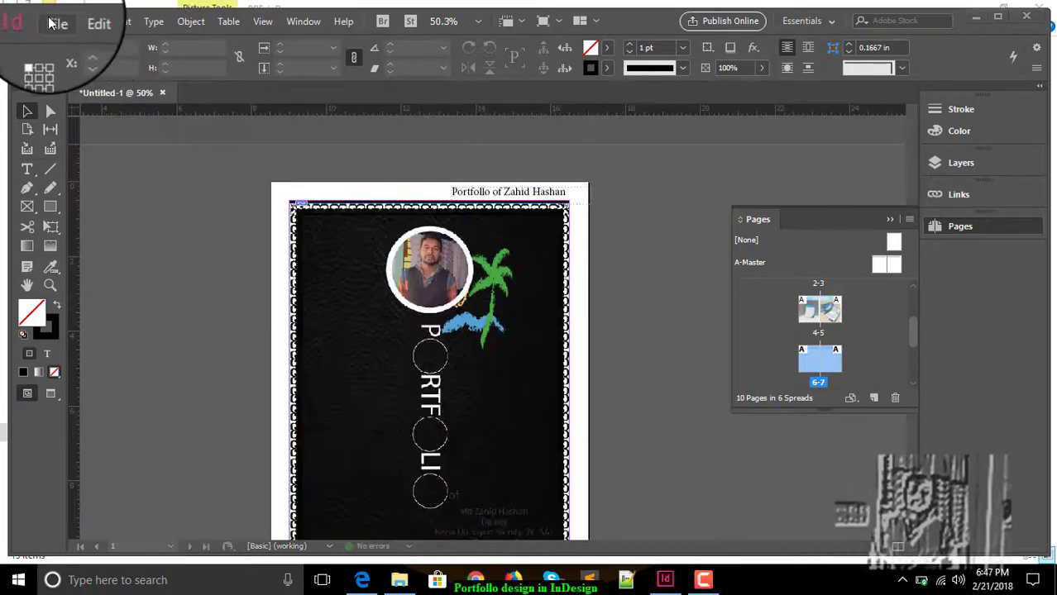
# Step: Start exporting the portfolio to the Desktop as Untitled-1.pdf in Adobe PDF (Print) format
pyautogui.click(51, 23)
pyautogui.click(190, 314)
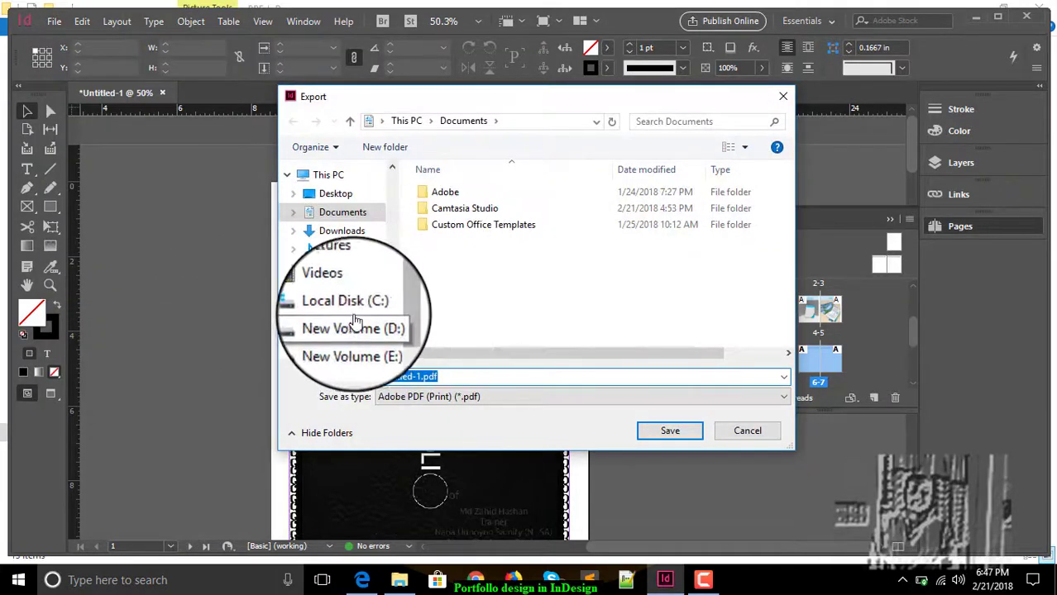
pyautogui.scroll(1, 364, 273)
pyautogui.click(333, 255)
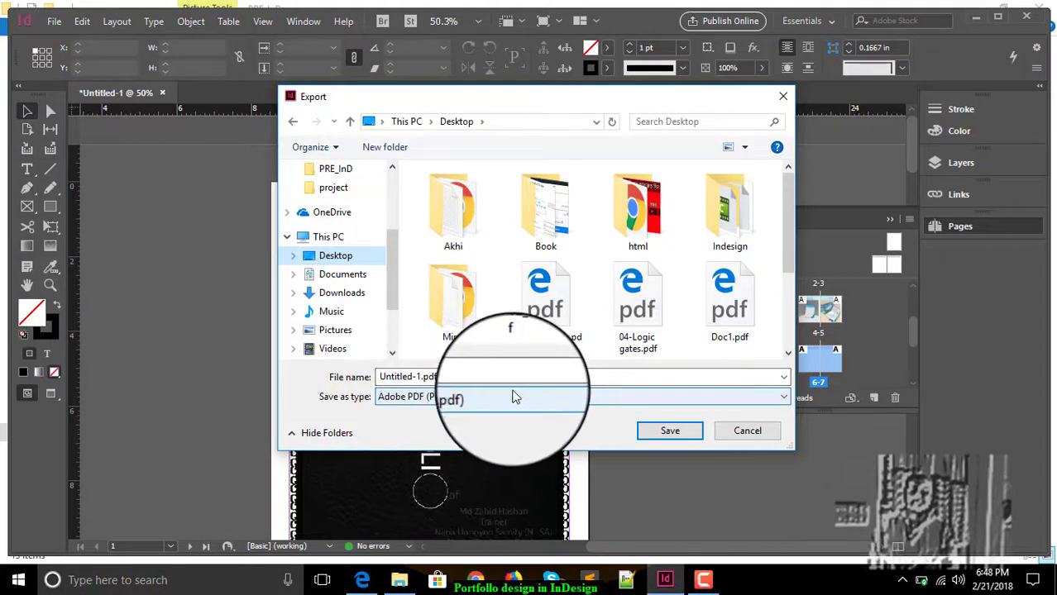
pyautogui.click(482, 398)
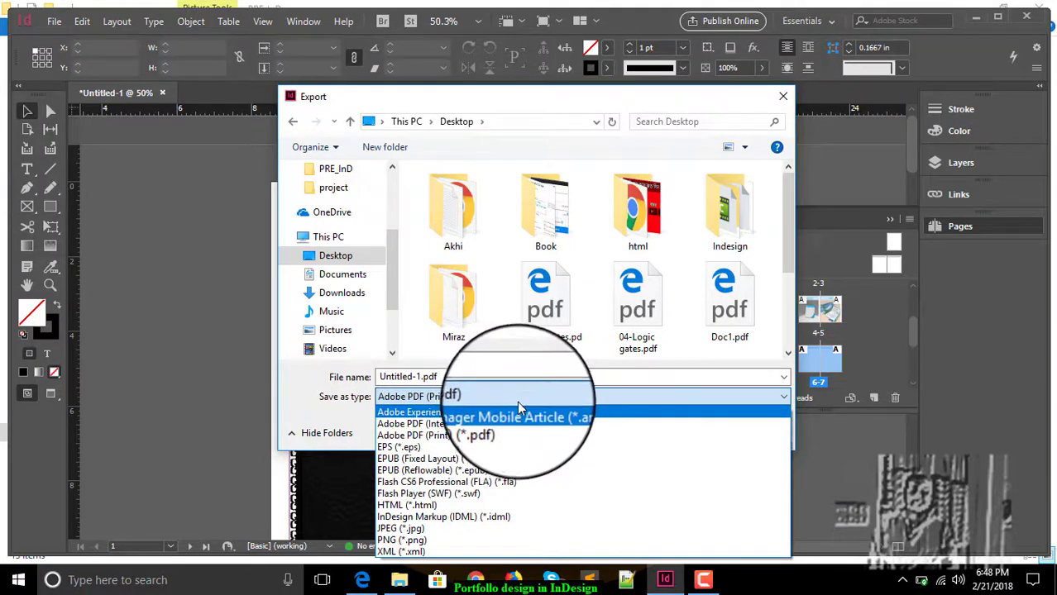
pyautogui.click(490, 397)
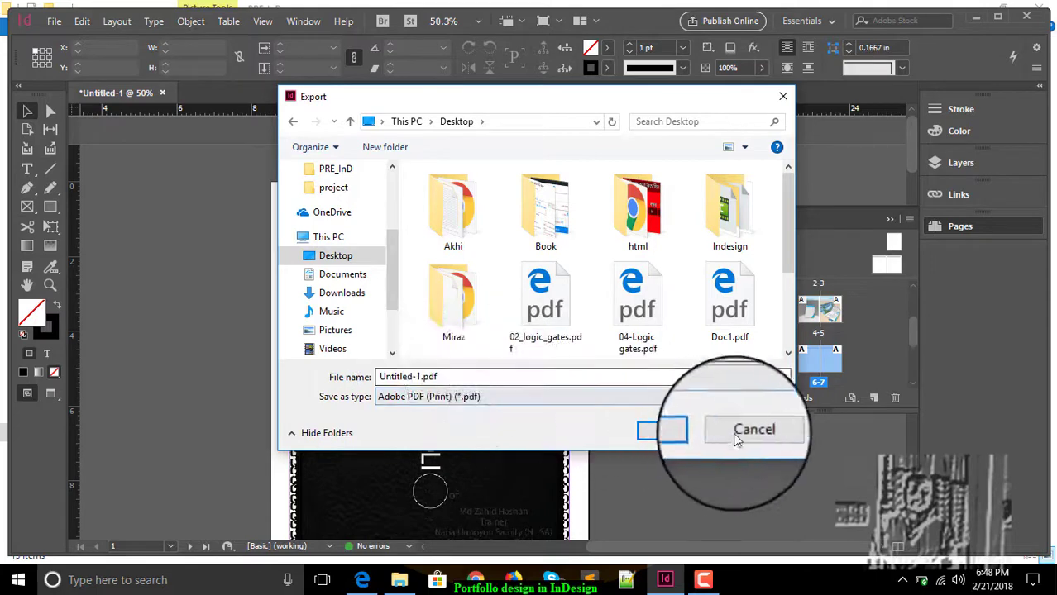
pyautogui.click(677, 430)
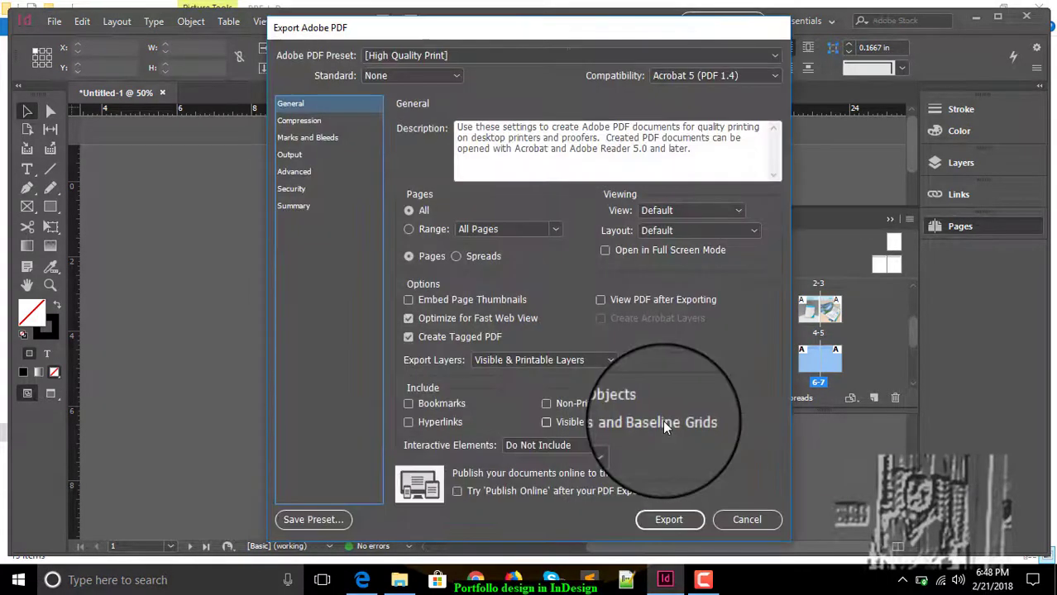
# Step: Try the security option requiring a password to open the PDF, switch it off, and return to the General export settings
pyautogui.click(291, 188)
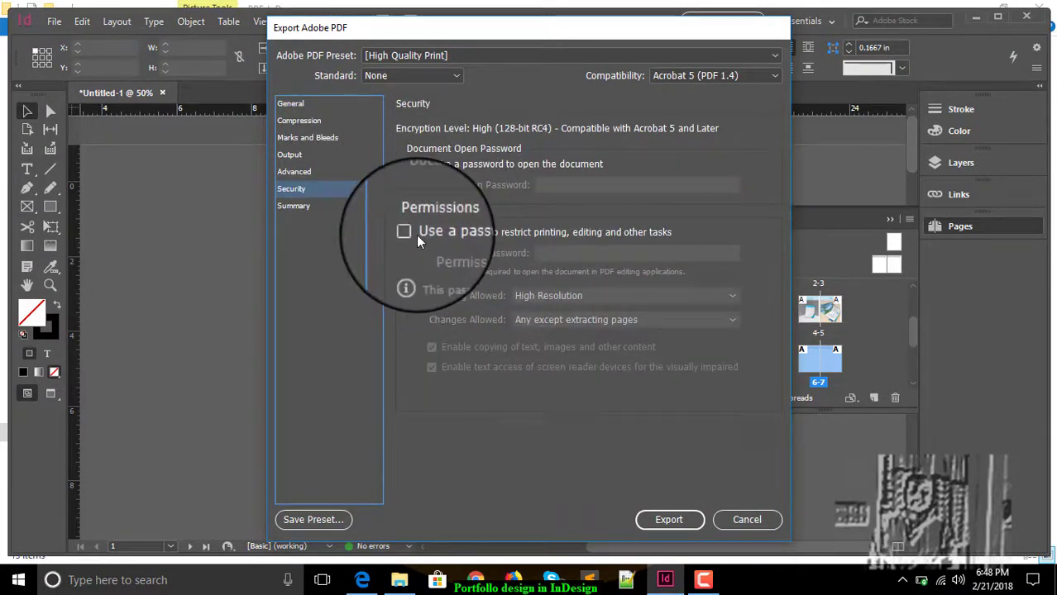
pyautogui.click(405, 165)
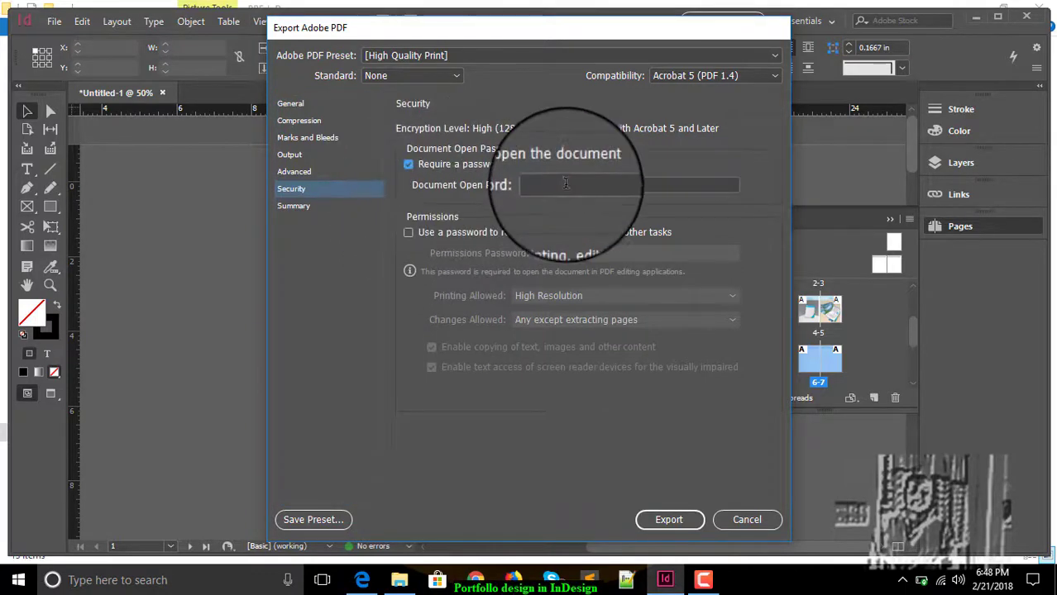
pyautogui.click(395, 164)
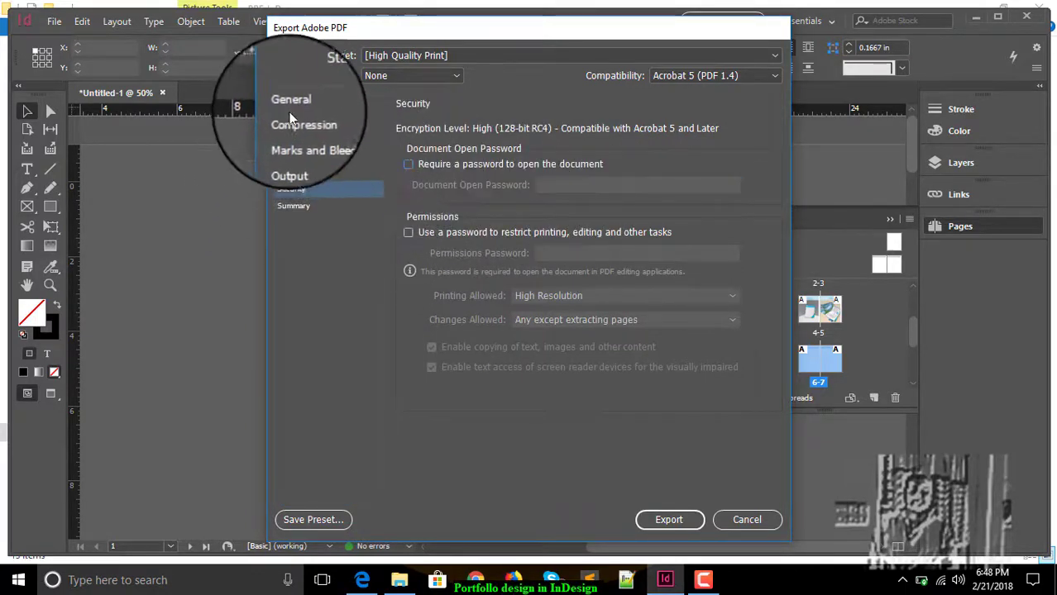
pyautogui.click(290, 104)
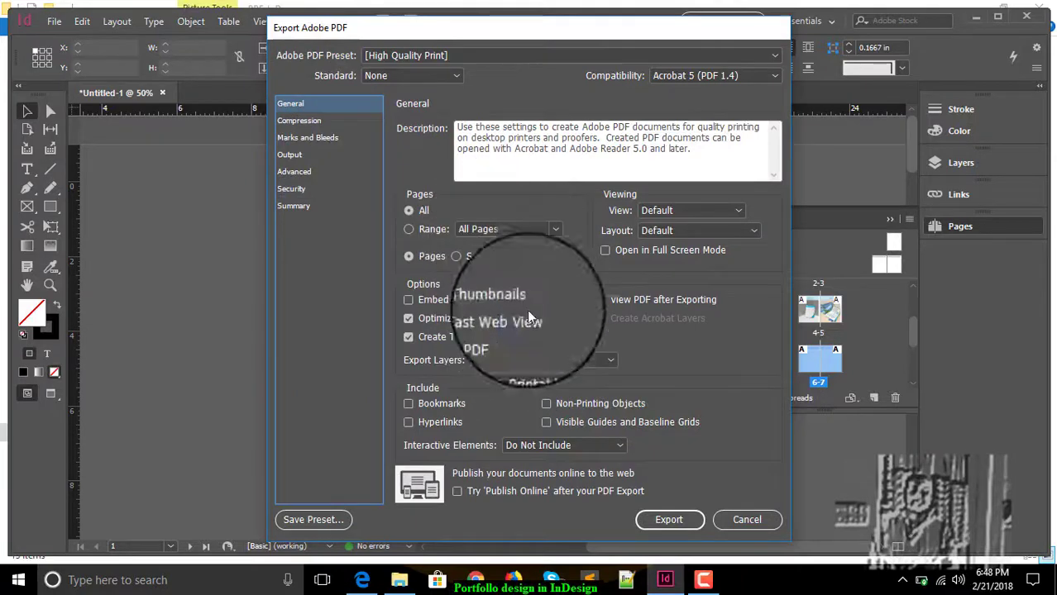
# Step: Export all pages with the High Quality Print preset, dismiss the Publish Online promotion, and open Untitled-1.pdf from the Desktop in Edge
pyautogui.click(669, 521)
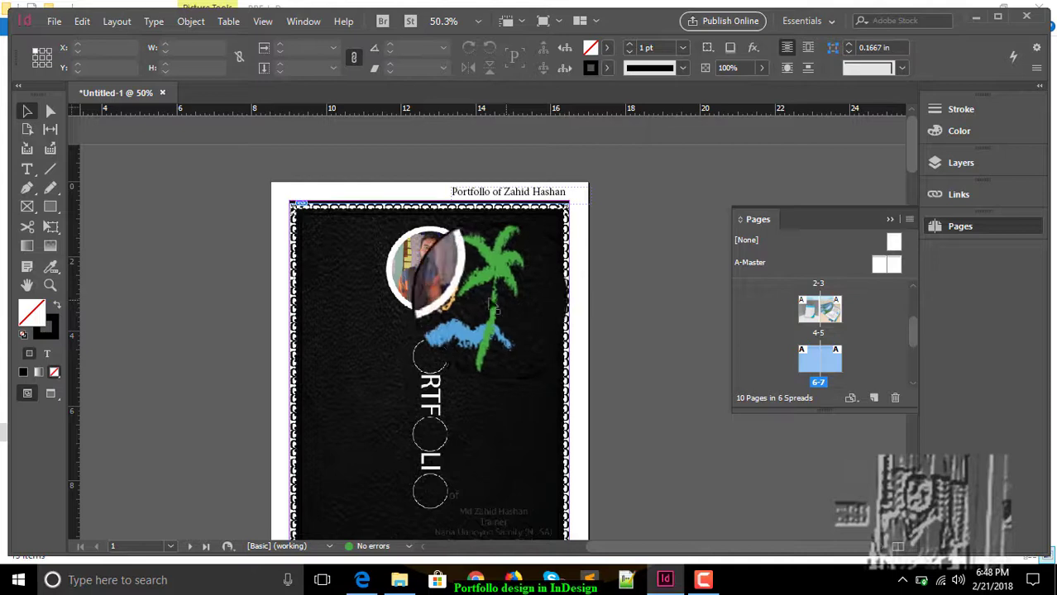
pyautogui.click(982, 17)
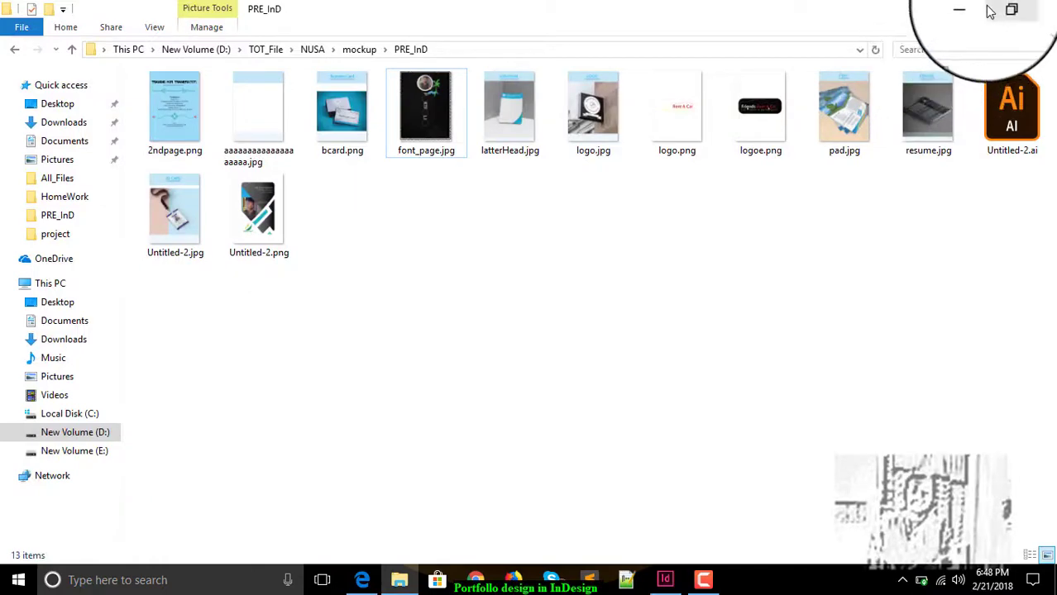
pyautogui.click(969, 12)
pyautogui.click(964, 10)
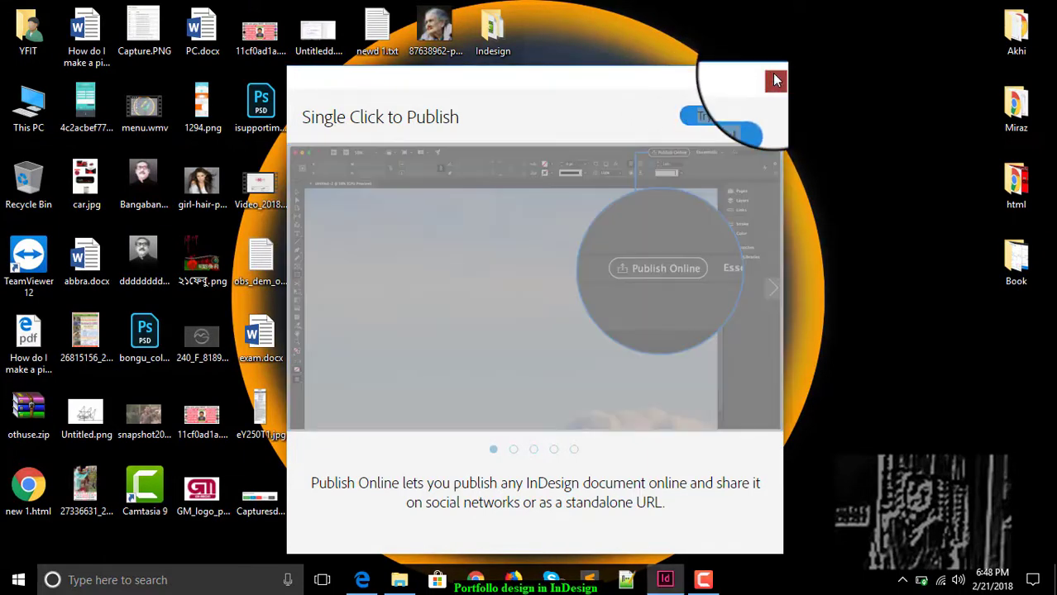
pyautogui.click(775, 80)
pyautogui.doubleClick(492, 334)
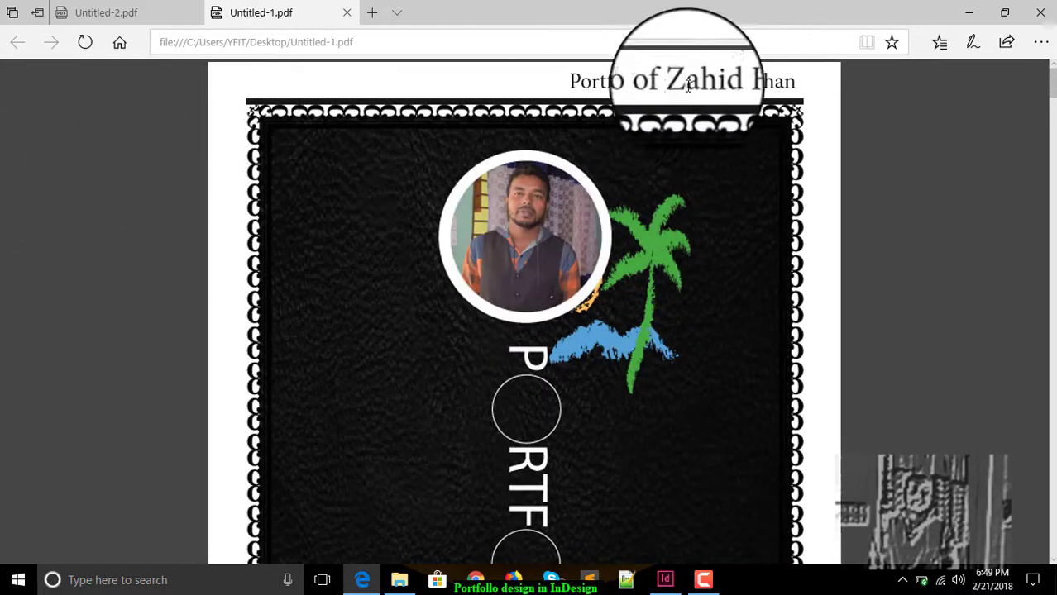
# Step: Review the exported PDF from the cover through the logo, letterhead, flyer and blank pages, and leave the PDF viewer
pyautogui.scroll(-10, 592, 258)
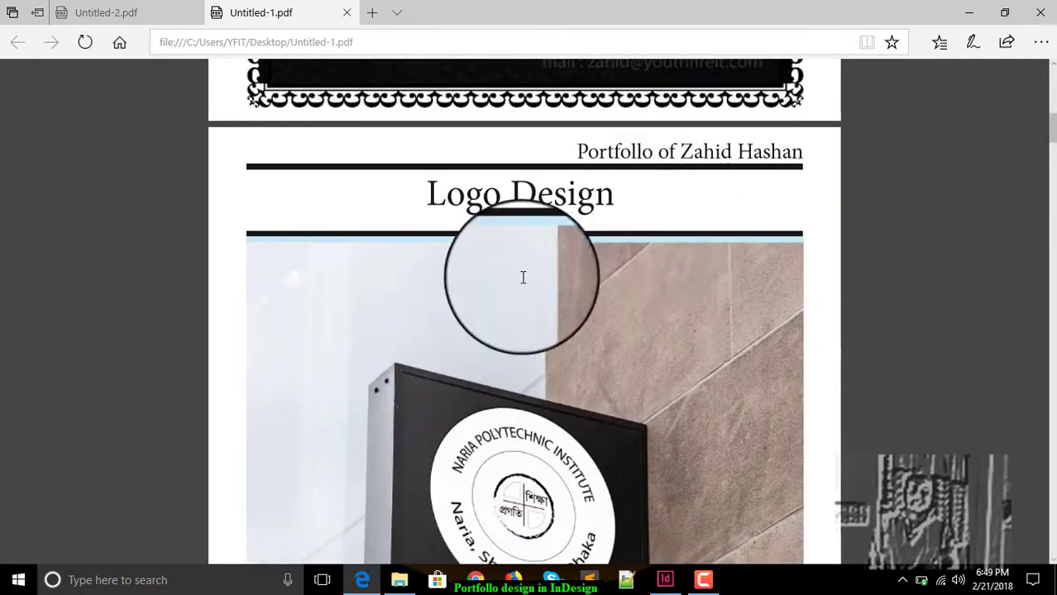
pyautogui.scroll(-10, 521, 274)
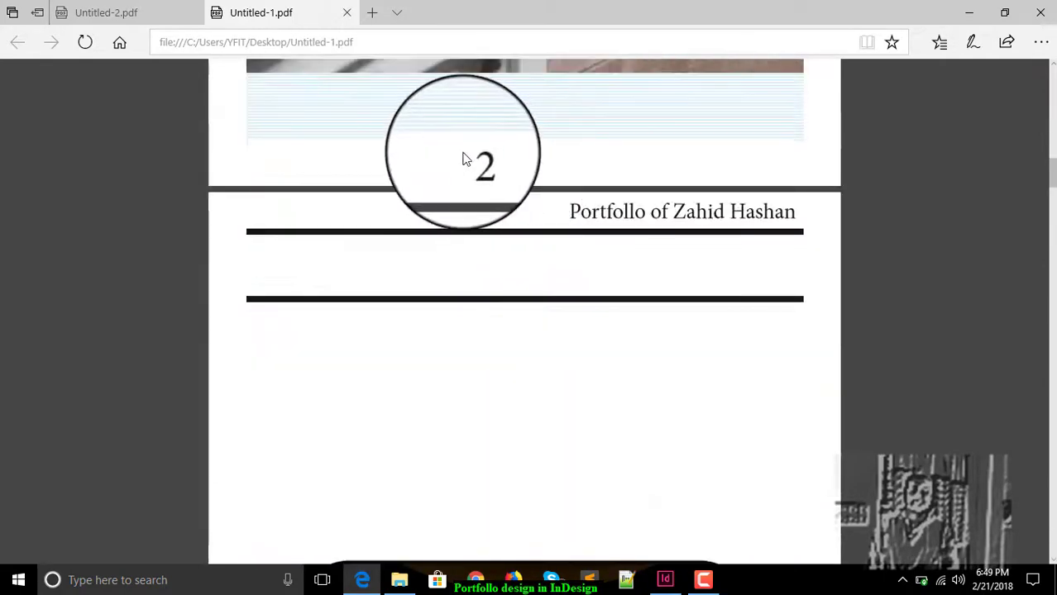
pyautogui.scroll(-3, 750, 267)
pyautogui.scroll(-3, 749, 267)
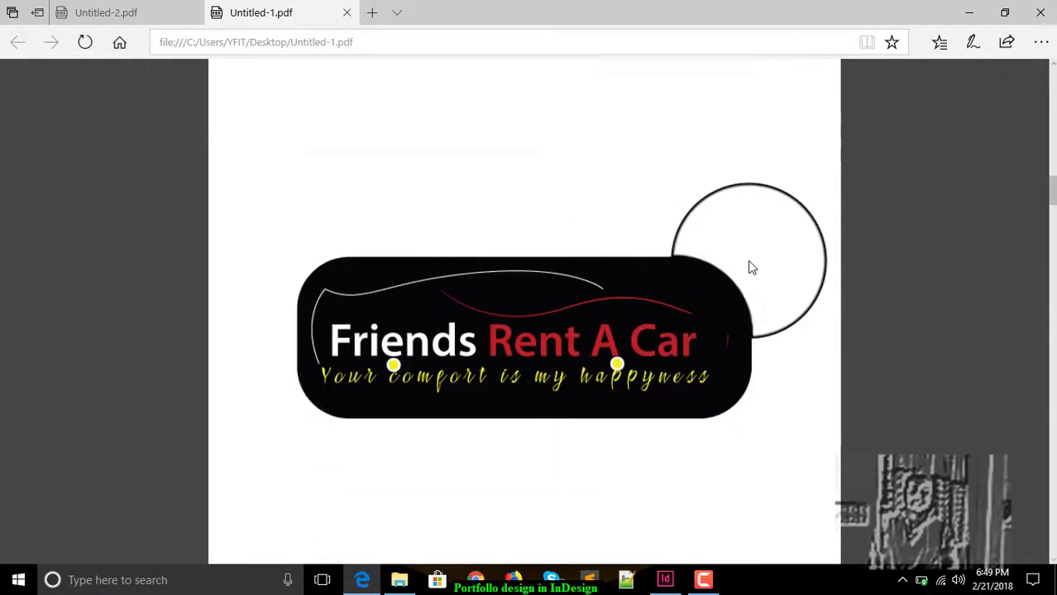
pyautogui.scroll(6, 705, 245)
pyautogui.scroll(-3, 454, 285)
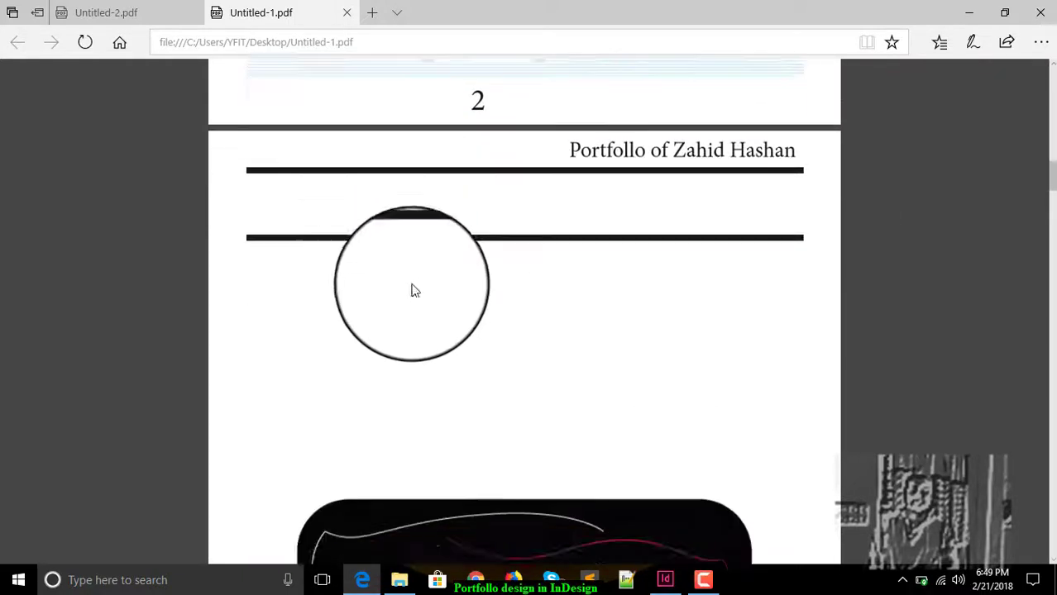
pyautogui.scroll(-9, 602, 184)
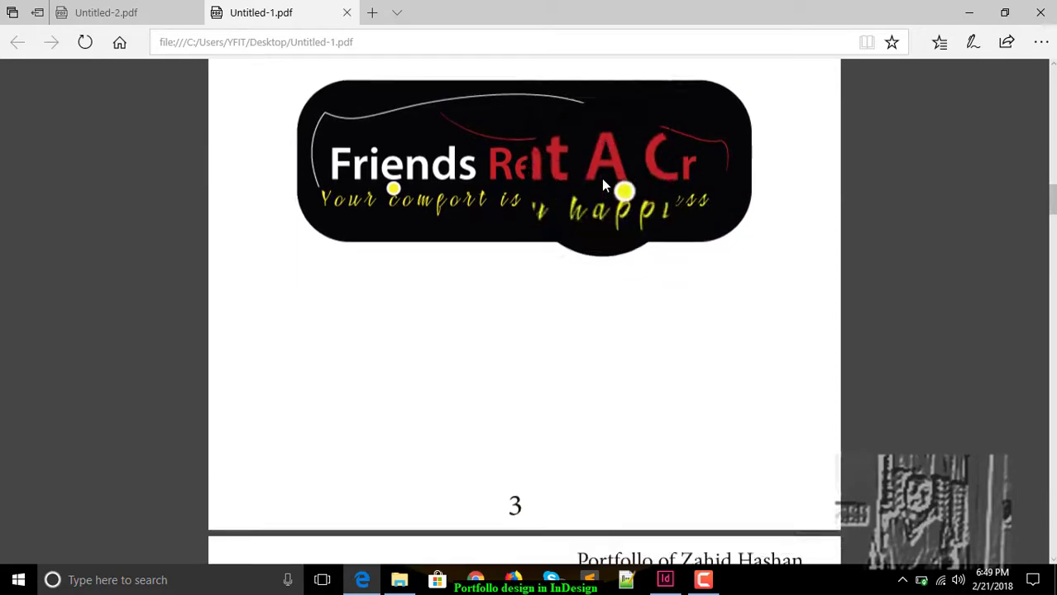
pyautogui.scroll(-10, 670, 217)
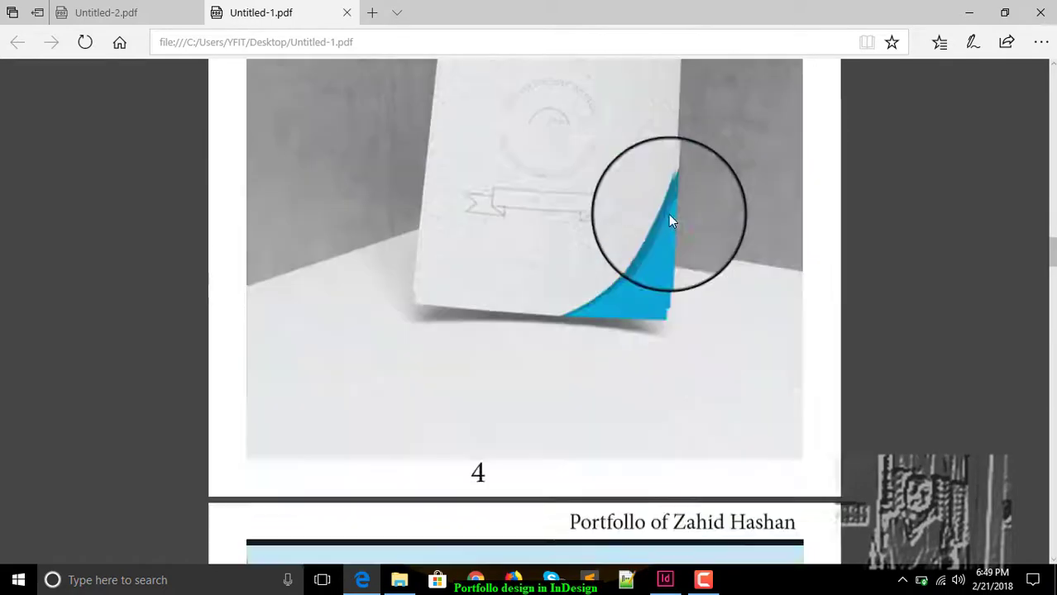
pyautogui.scroll(-12, 670, 219)
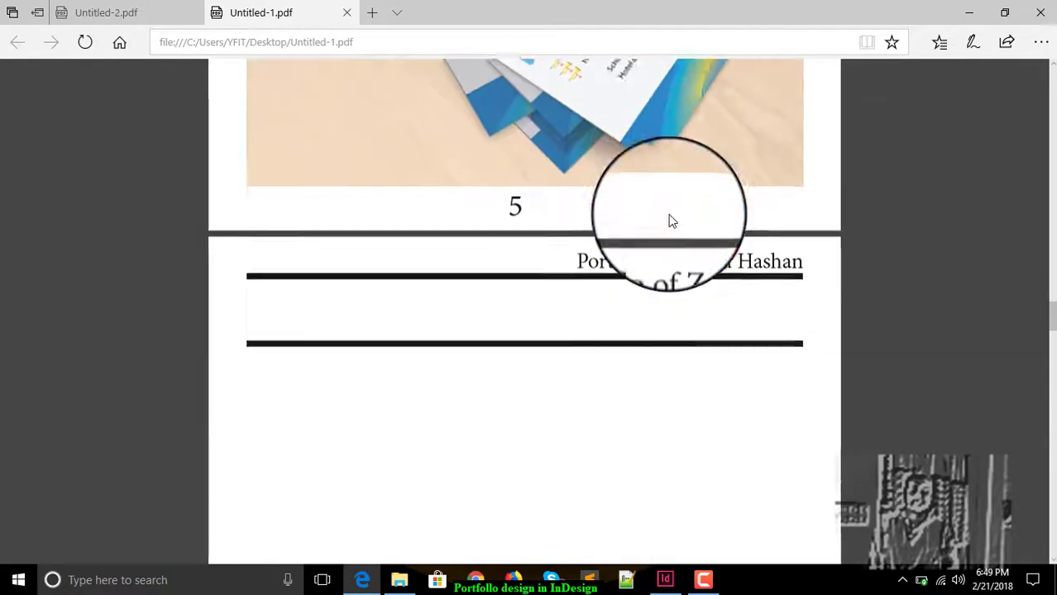
pyautogui.scroll(-10, 671, 221)
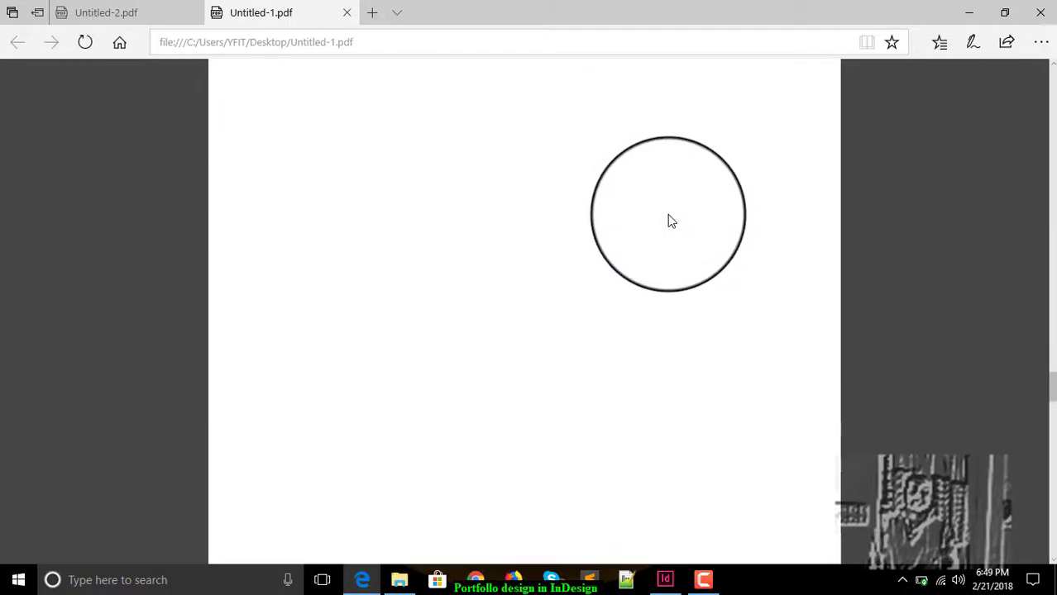
pyautogui.click(1038, 14)
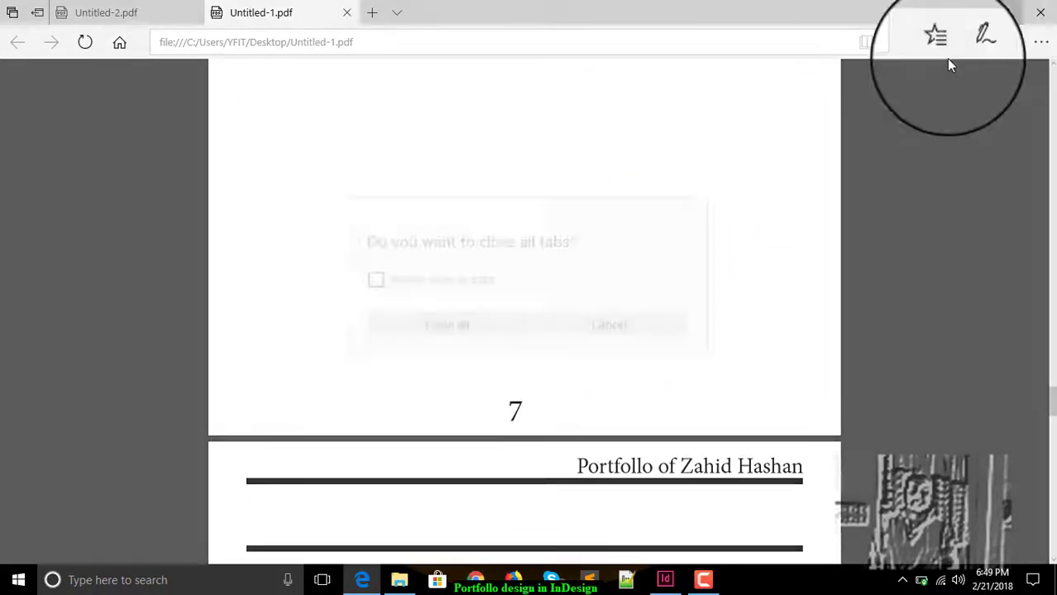
pyautogui.press('Escape')
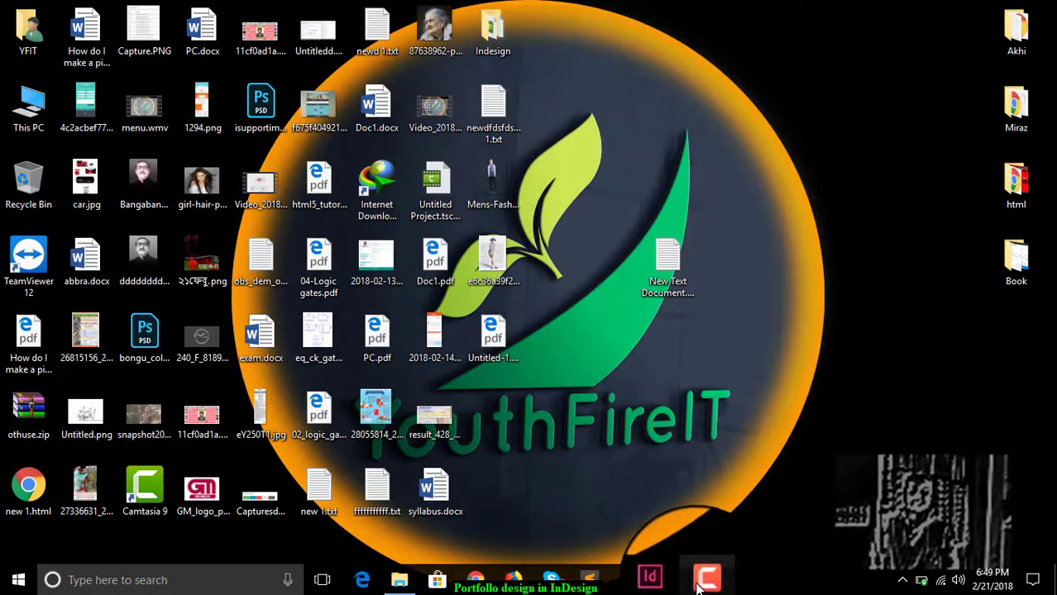
# Step: Switch back to InDesign and open the A-Master spread to examine its page headers and horizontal rules
pyautogui.click(702, 583)
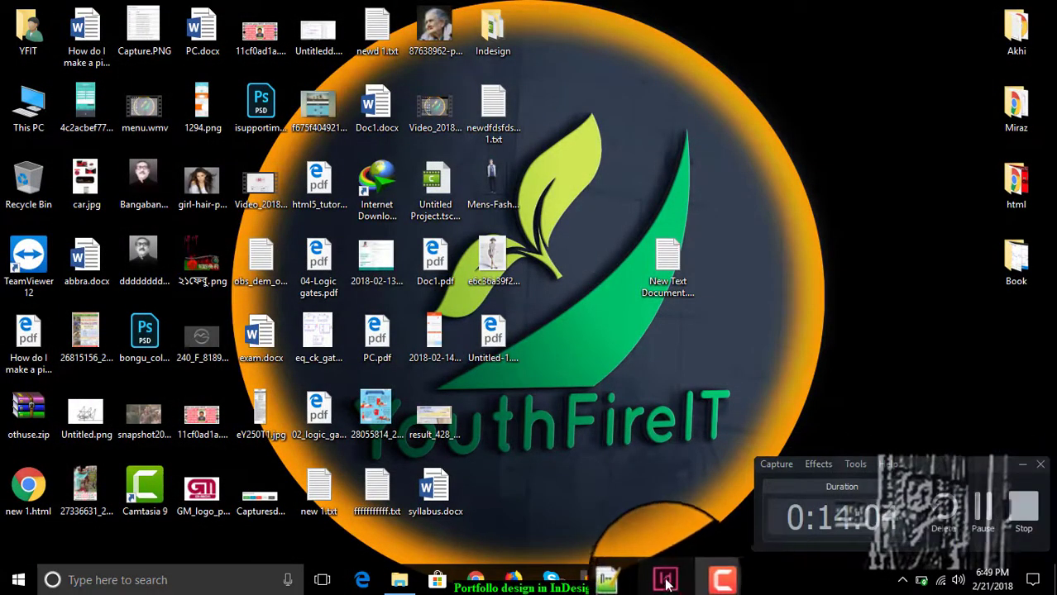
pyautogui.click(666, 581)
pyautogui.click(750, 415)
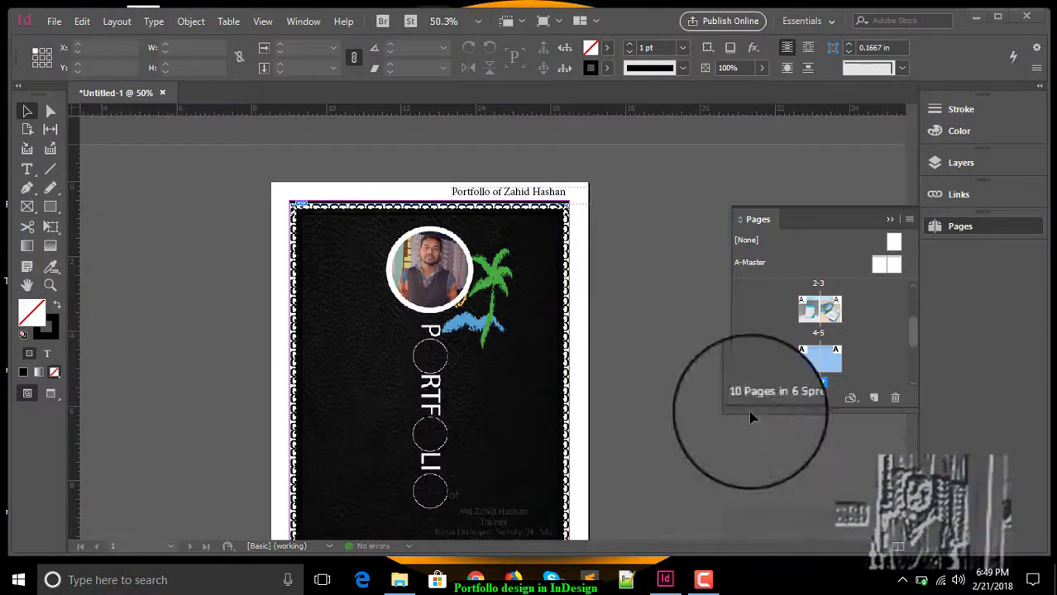
pyautogui.scroll(-5, 529, 373)
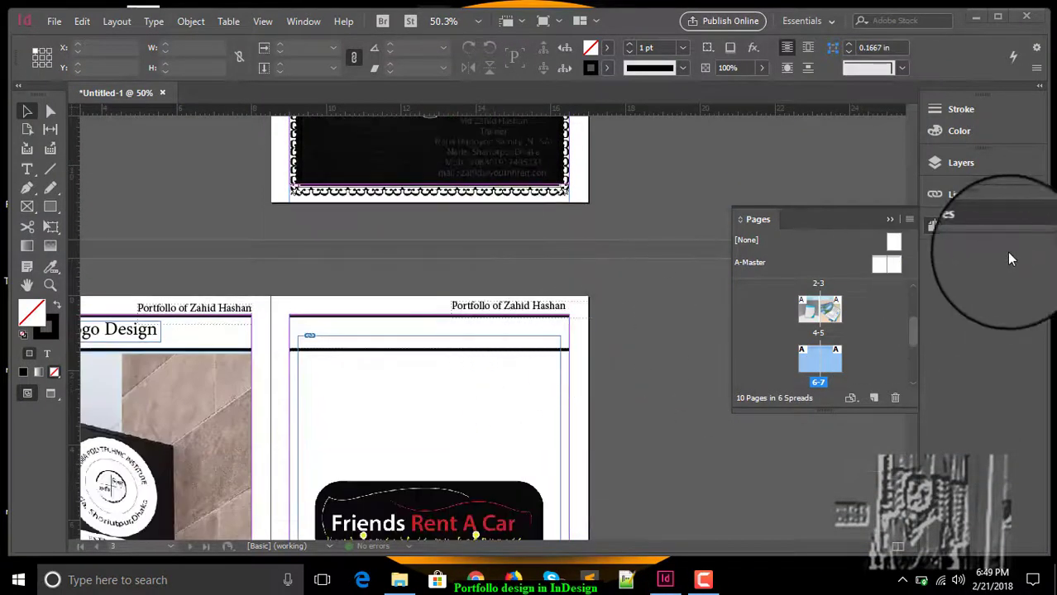
pyautogui.doubleClick(887, 264)
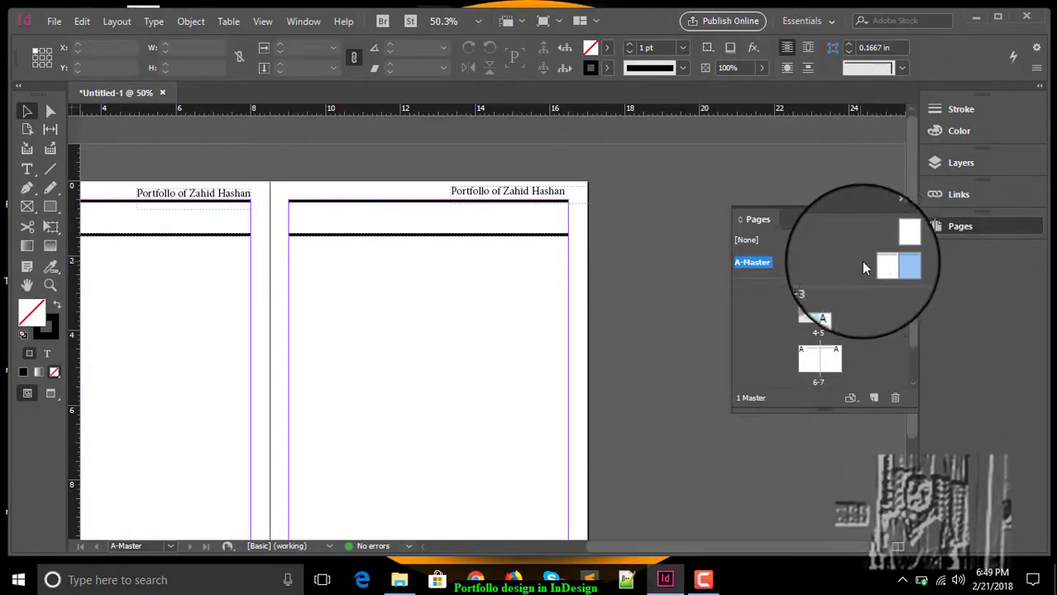
pyautogui.click(658, 298)
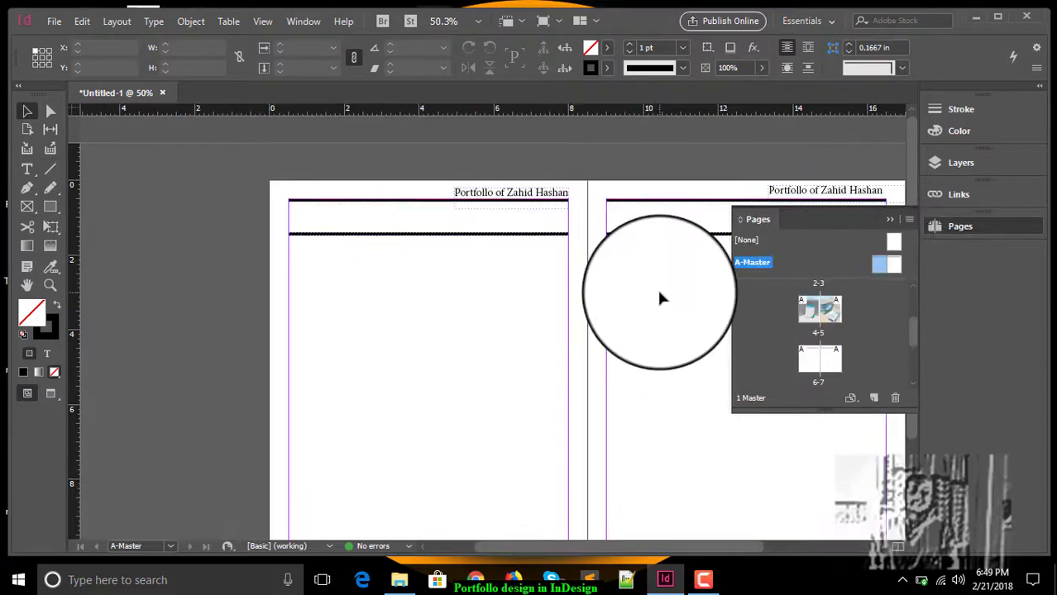
pyautogui.scroll(-1, 640, 281)
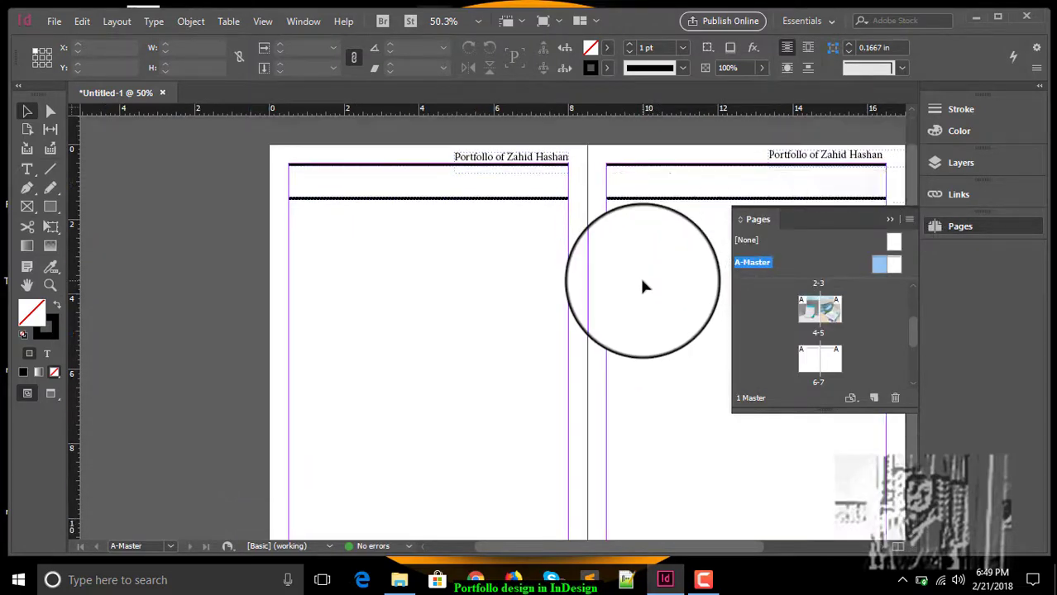
pyautogui.scroll(-1, 644, 286)
pyautogui.scroll(2, 643, 285)
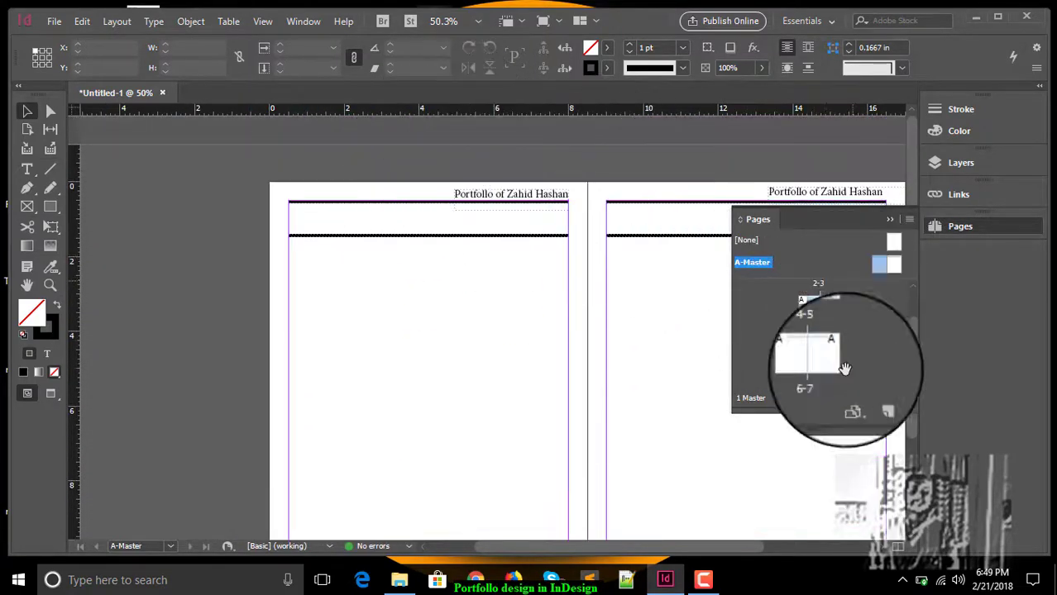
pyautogui.click(702, 580)
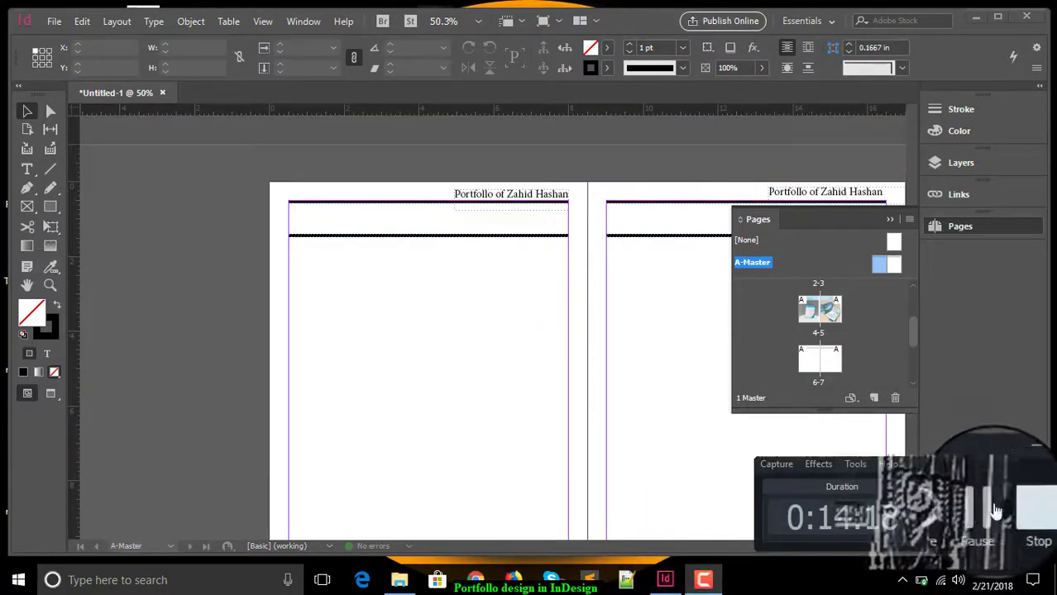